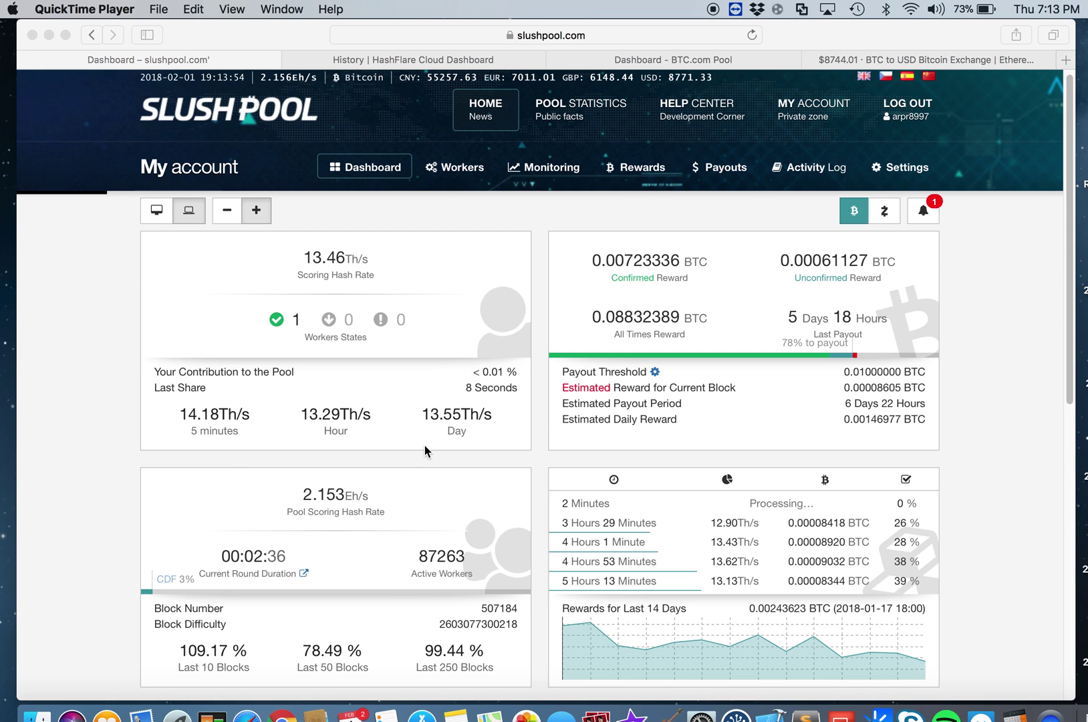
Open Calculator and copy the BCH amount 0.02170057 from the difficulty note in Notes into it.
{"action": "left_click", "coordinate": [1015, 708]}
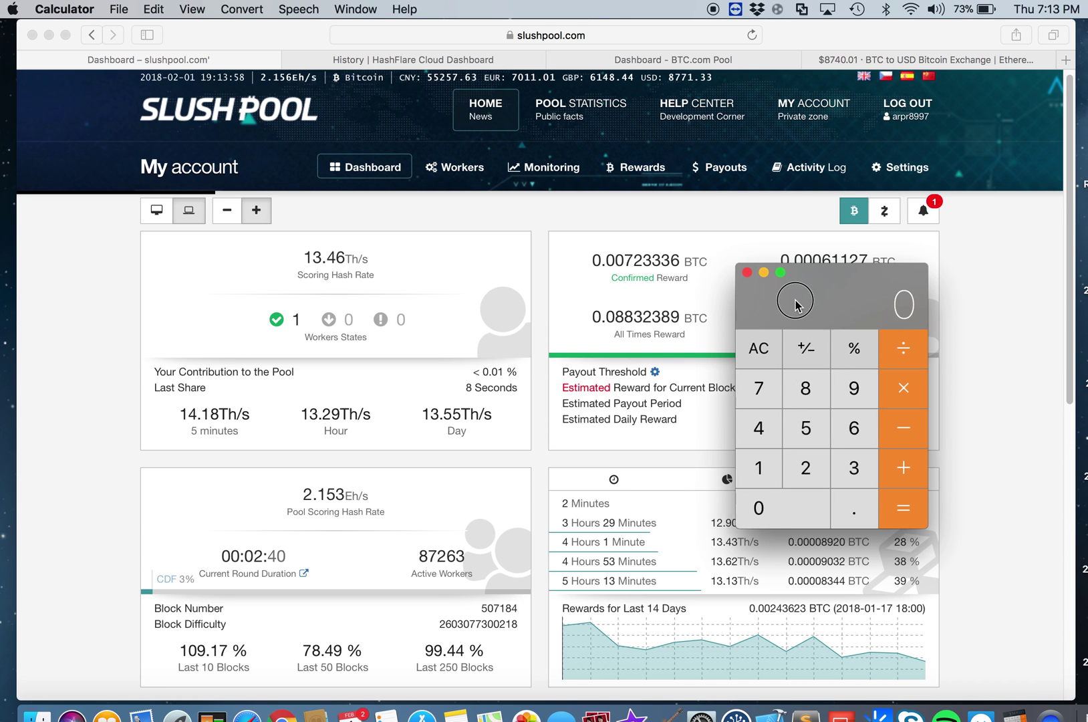
{"action": "left_click_drag", "start_coordinate": [795, 304], "coordinate": [840, 290]}
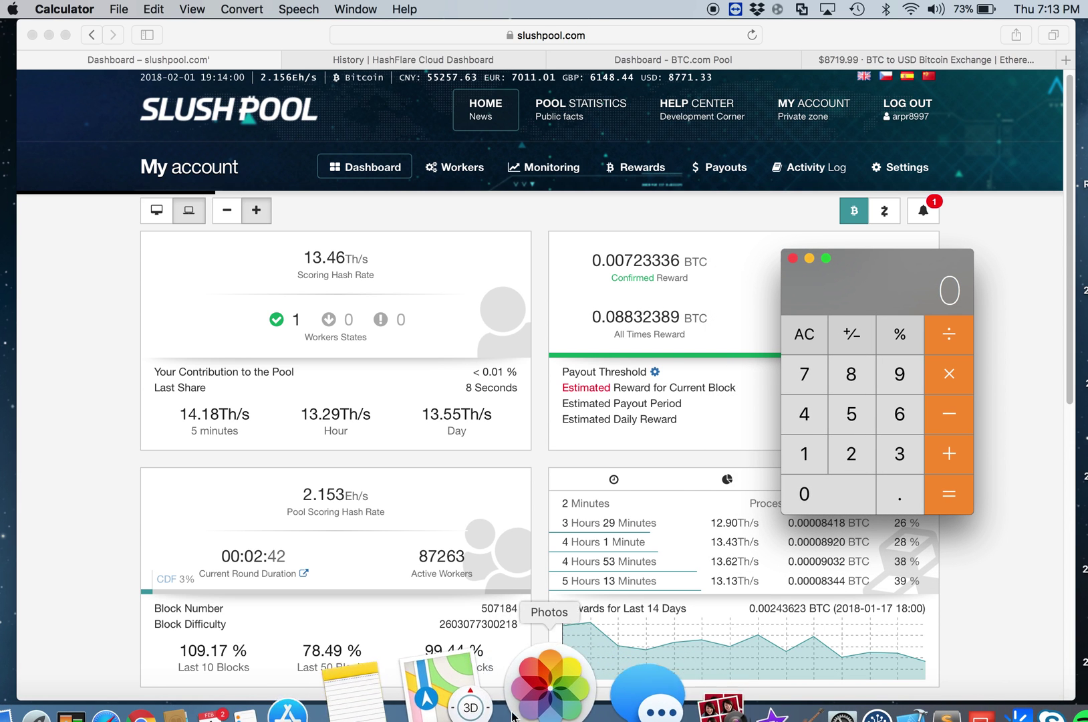
{"action": "left_click", "coordinate": [449, 699]}
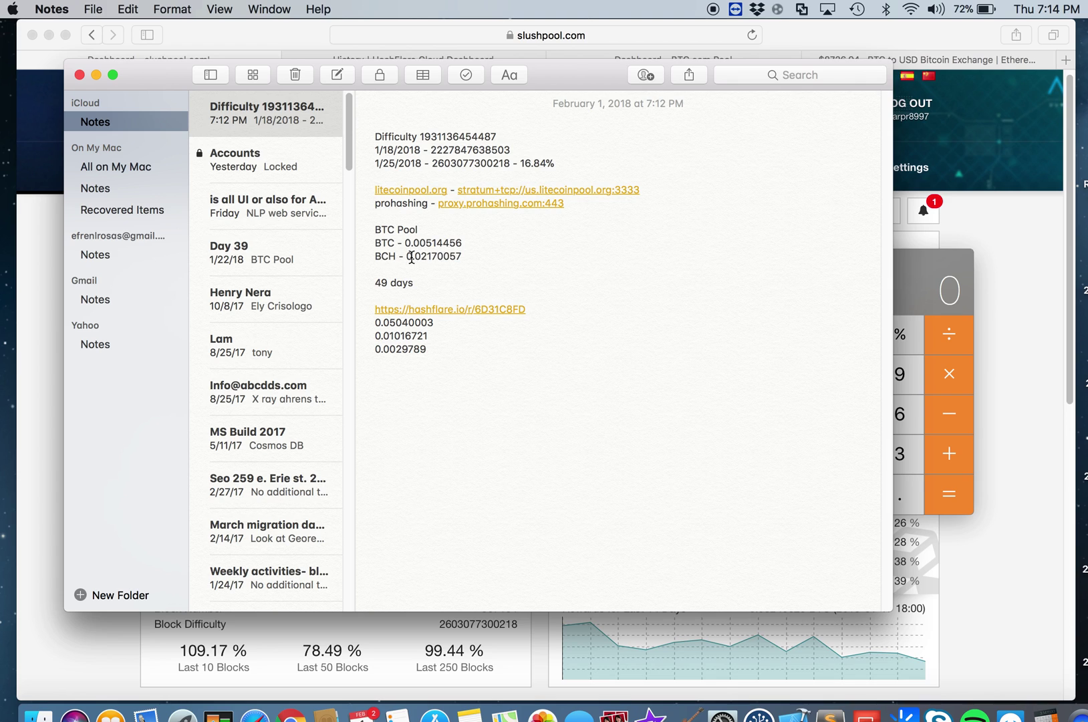
{"action": "left_click_drag", "start_coordinate": [409, 258], "coordinate": [461, 254]}
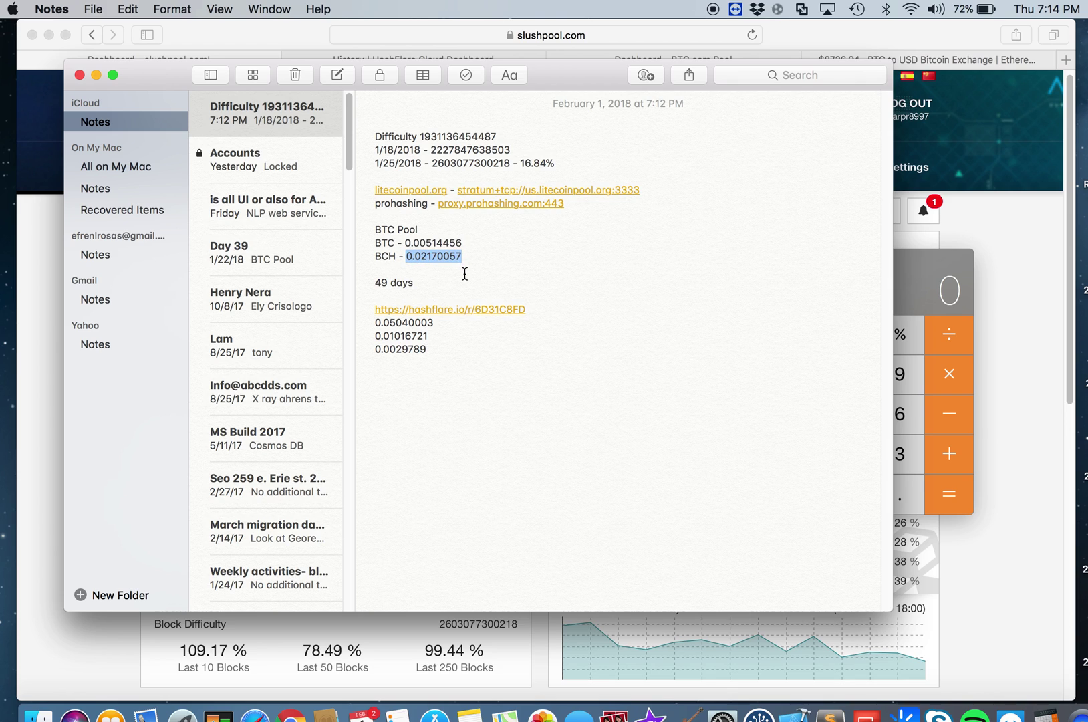
{"action": "key", "text": "super+c"}
{"action": "left_click", "coordinate": [919, 279]}
{"action": "key", "text": "super+v"}
Switch to the GDAX page in Safari and look up the BCH/USD price in its product list.
{"action": "left_click", "coordinate": [844, 39]}
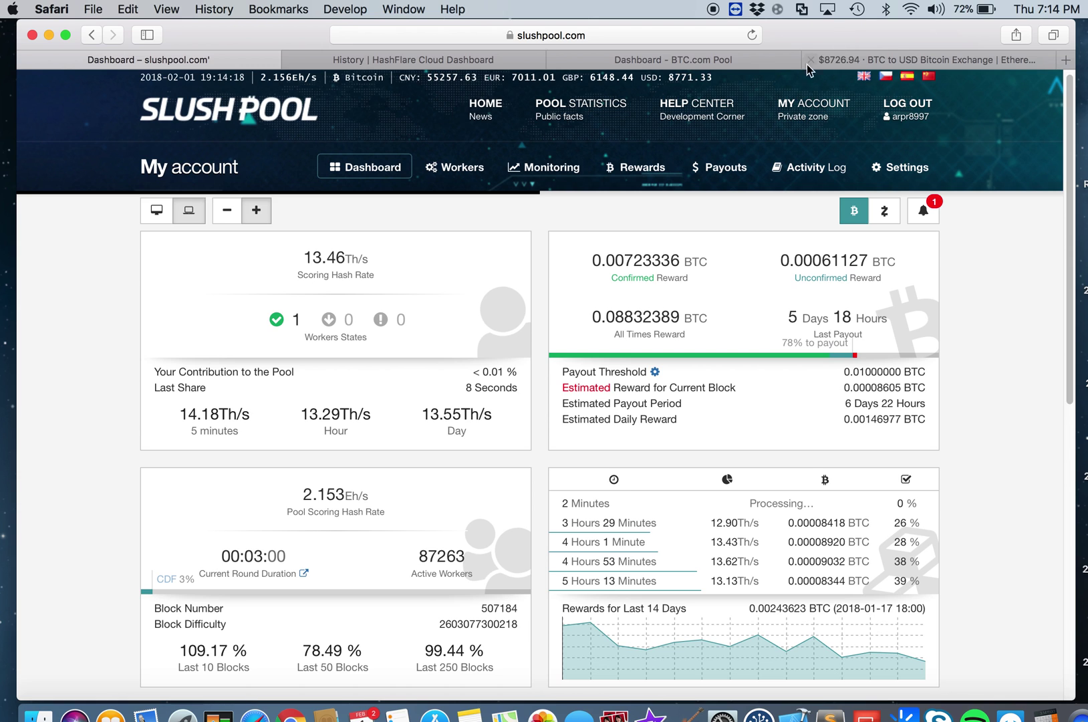
{"action": "left_click", "coordinate": [848, 61]}
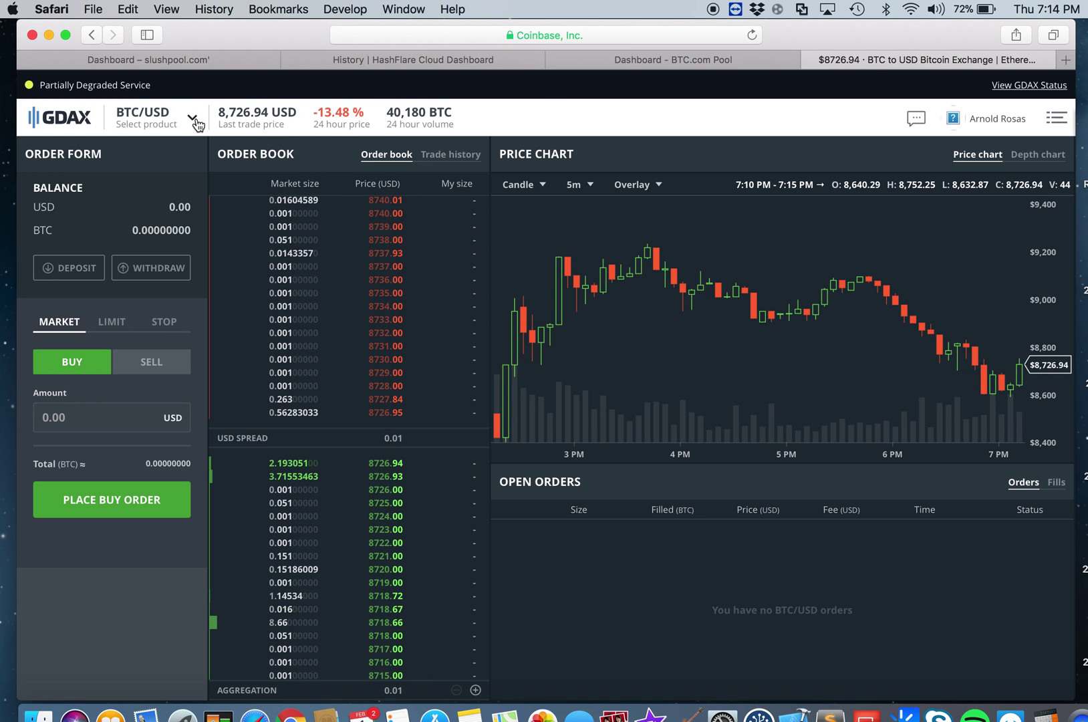
{"action": "mouse_move", "coordinate": [147, 118]}
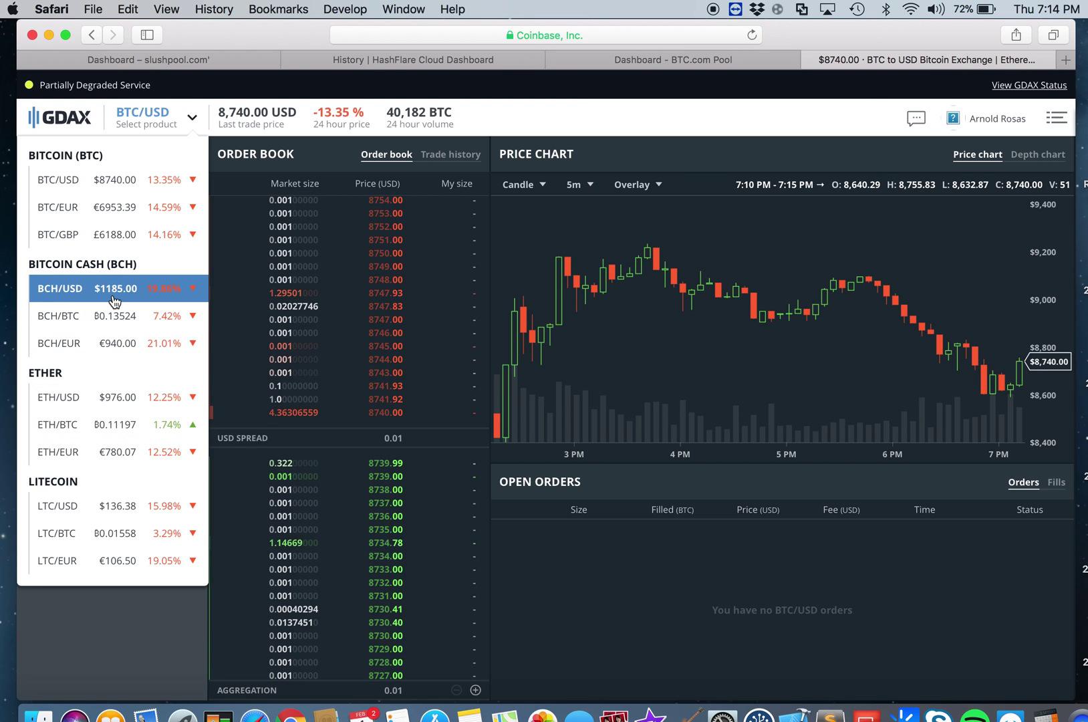
Switch back to Calculator and multiply the BCH amount by 1185.
{"action": "left_click", "coordinate": [1026, 714]}
{"action": "left_click", "coordinate": [947, 373]}
{"action": "left_click", "coordinate": [814, 453]}
{"action": "left_click", "coordinate": [812, 454]}
{"action": "left_click", "coordinate": [853, 378]}
{"action": "left_click", "coordinate": [852, 416]}
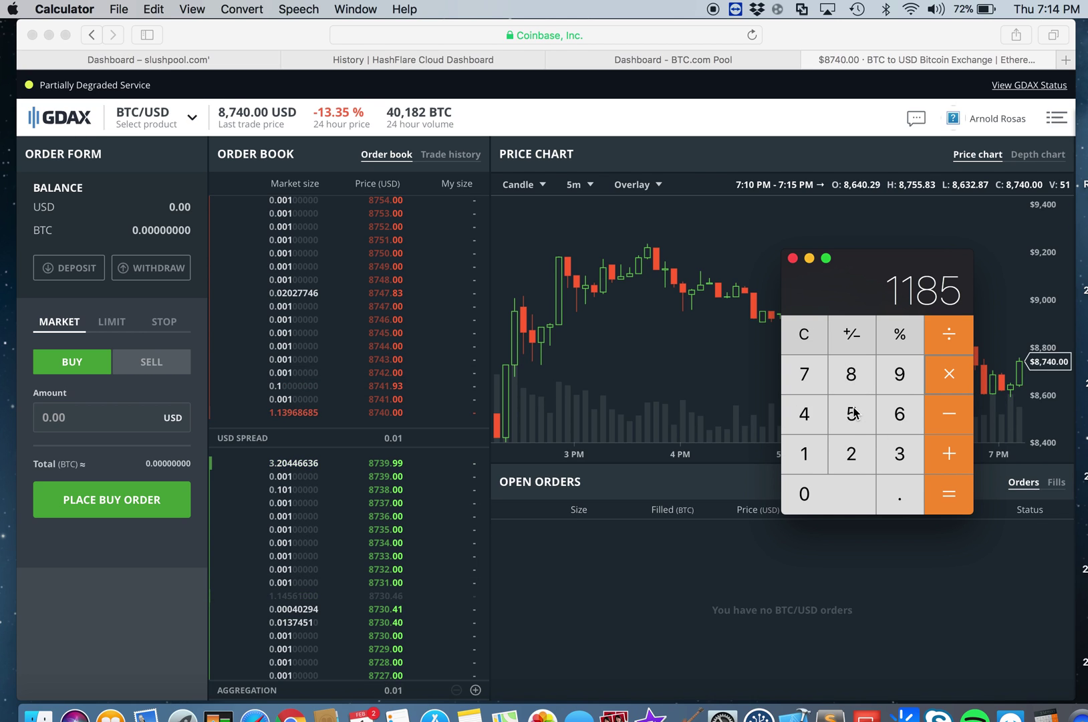
{"action": "left_click", "coordinate": [947, 494]}
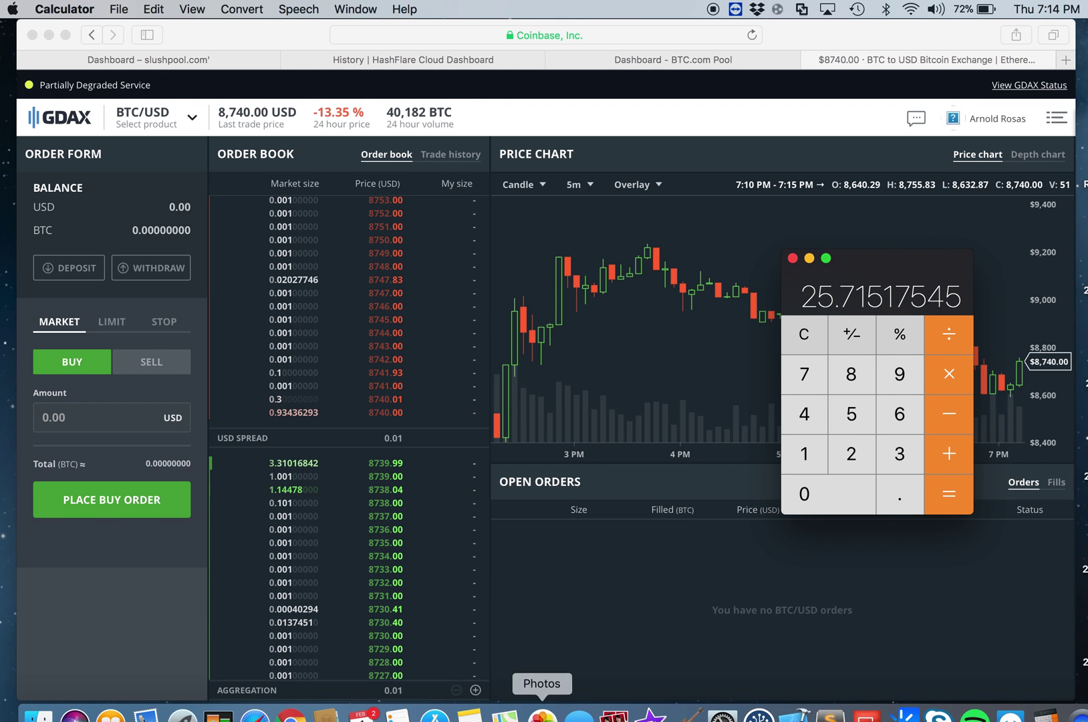
Switch to Notes and append "- 21.75" to the BCH line of the difficulty note.
{"action": "left_click", "coordinate": [417, 679]}
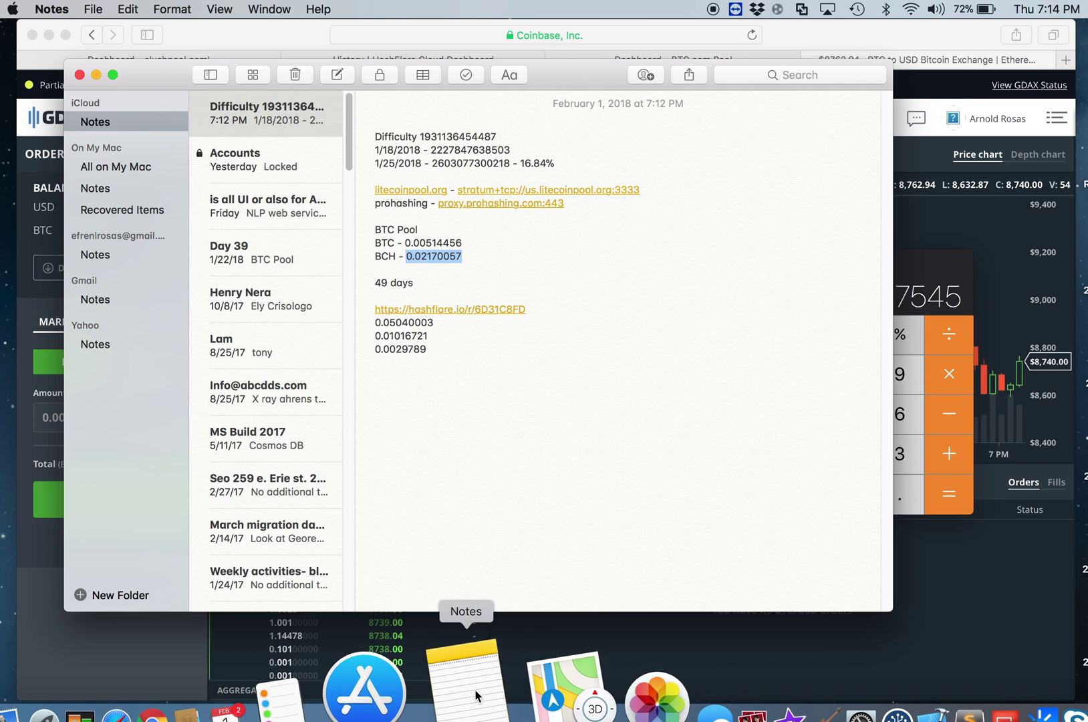
{"action": "left_click", "coordinate": [528, 258]}
{"action": "type", "text": "- 2"}
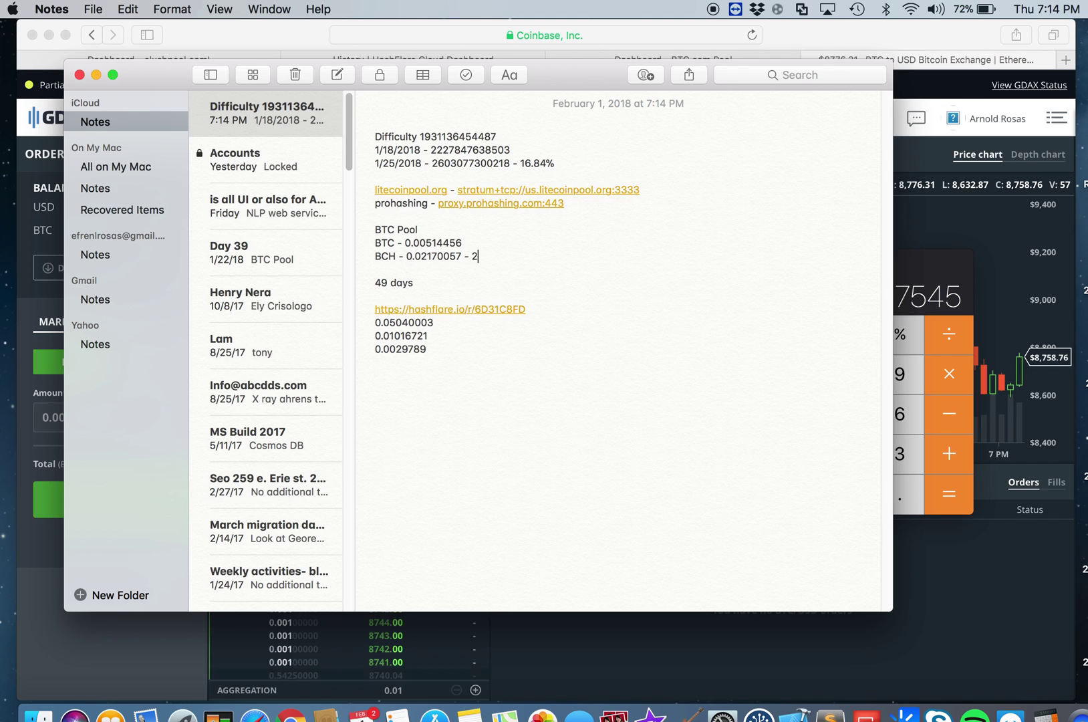
{"action": "type", "text": "1.75"}
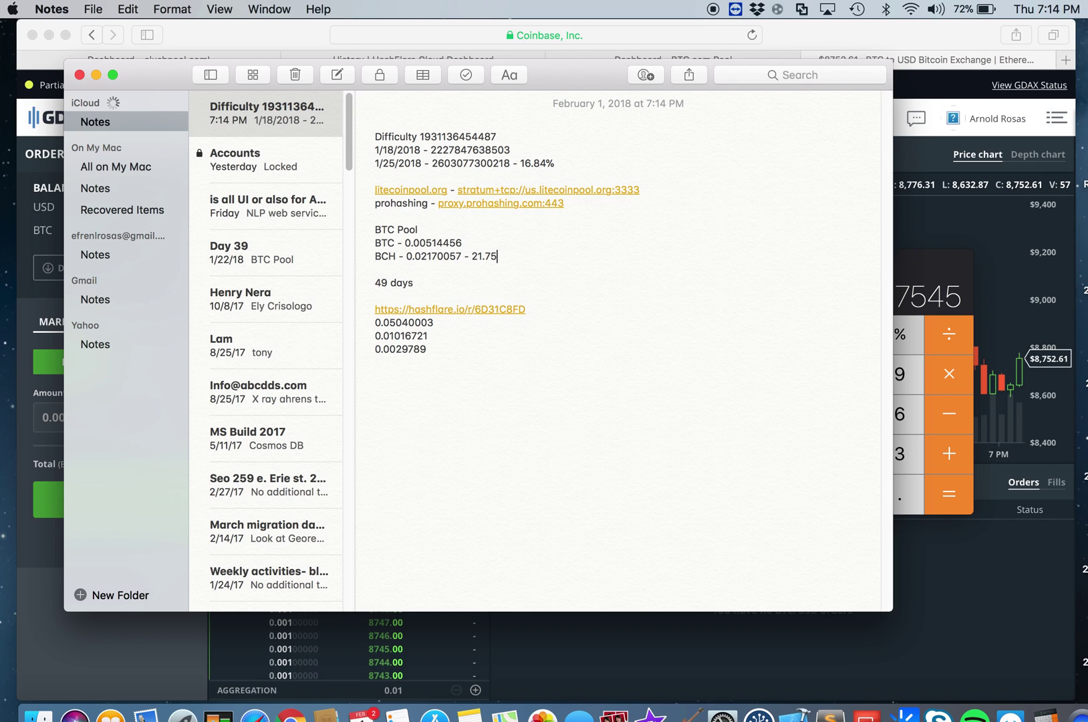
Copy the BTC amount 0.00514456 from the note into Calculator, with the Slush Pool dashboard showing in Safari.
{"action": "left_click", "coordinate": [918, 33]}
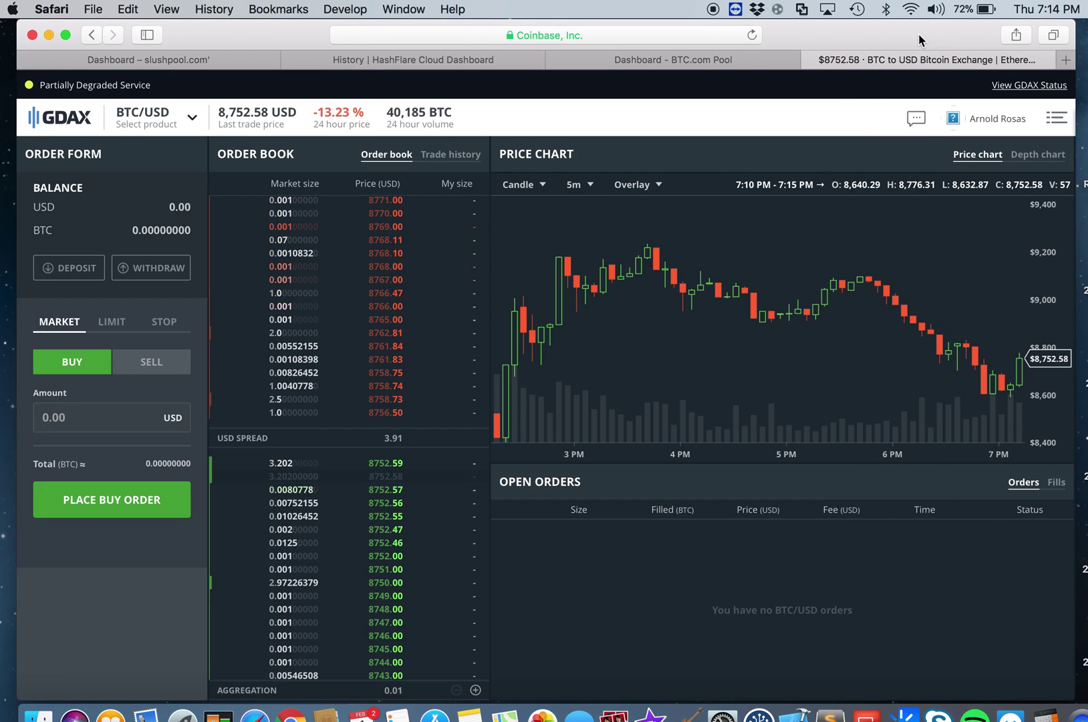
{"action": "key", "text": "super+Tab"}
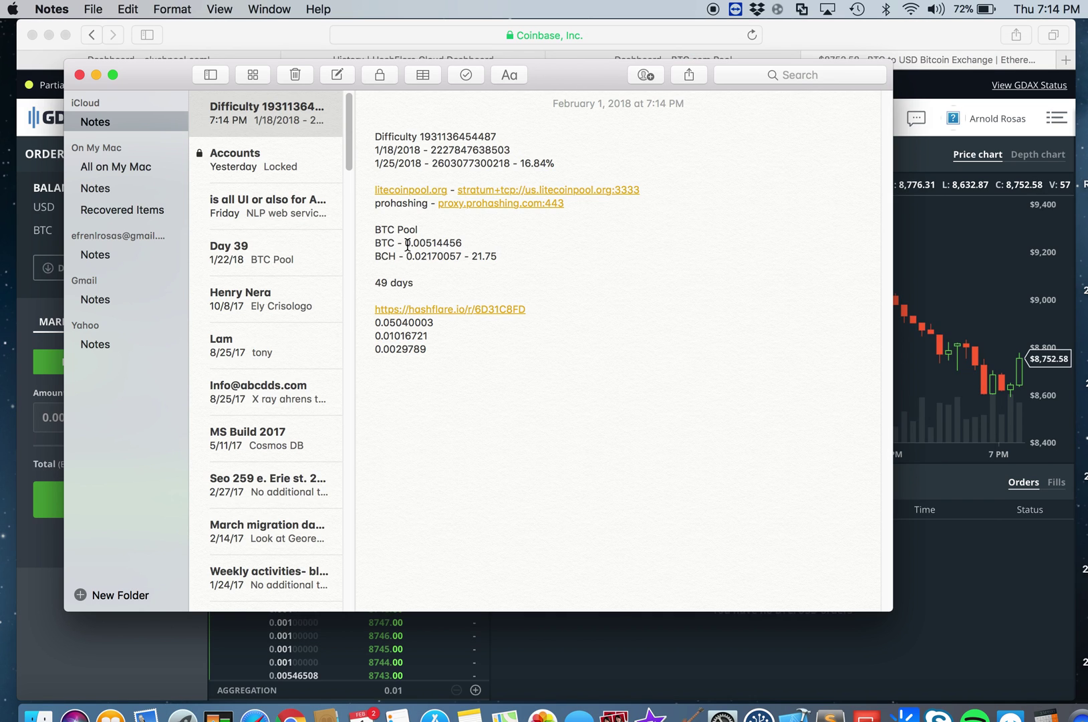
{"action": "left_click_drag", "start_coordinate": [405, 244], "coordinate": [465, 244]}
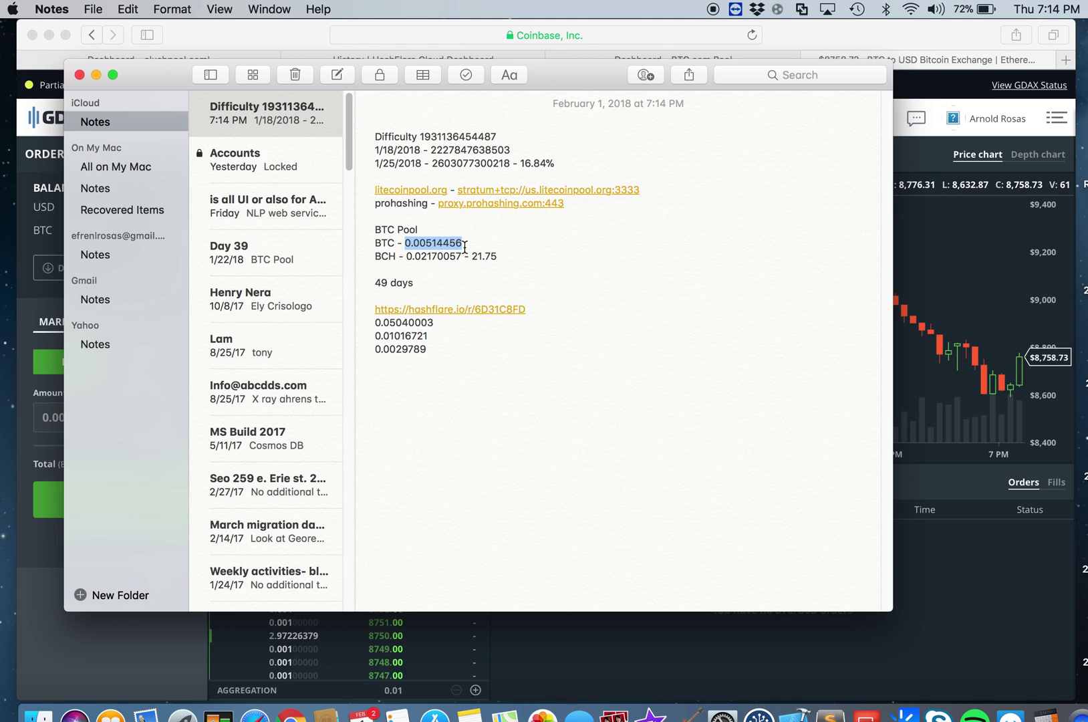
{"action": "left_click", "coordinate": [850, 39]}
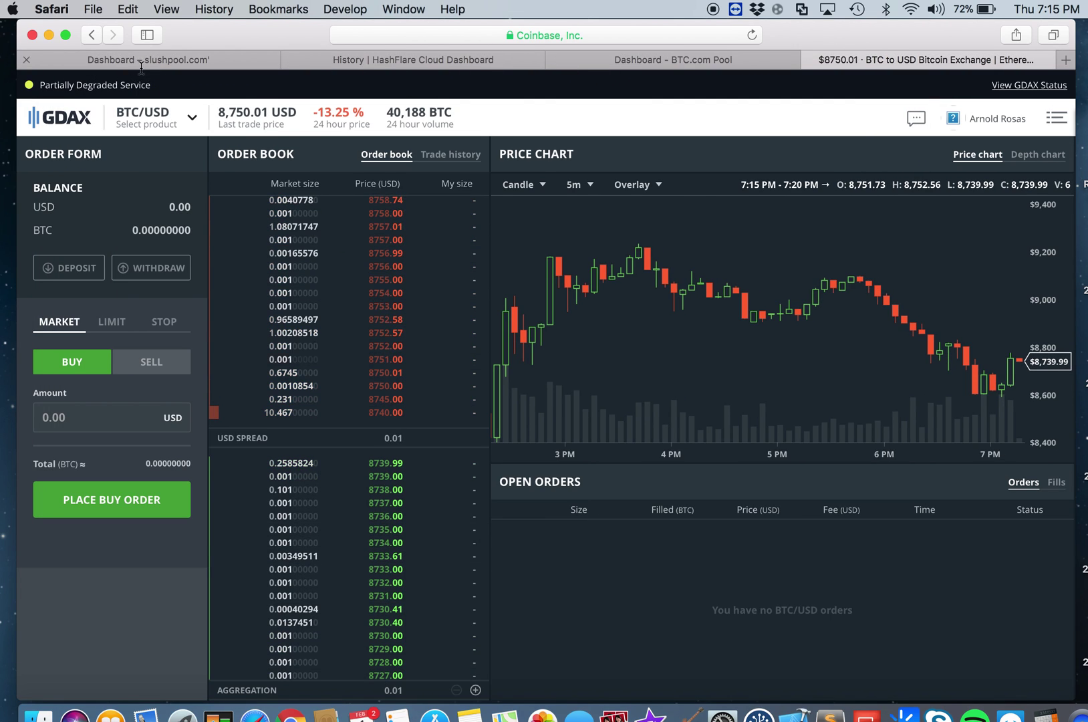
{"action": "key", "text": "ctrl+Tab"}
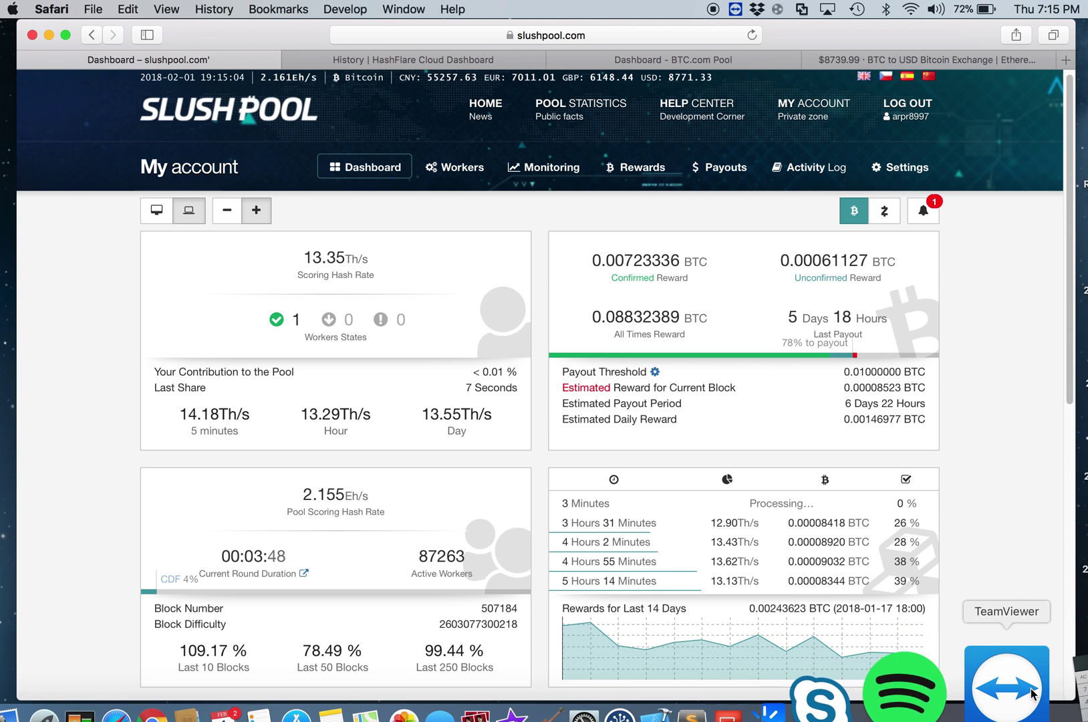
{"action": "left_click", "coordinate": [1044, 705]}
{"action": "left_click", "coordinate": [821, 331]}
{"action": "key", "text": "super+v"}
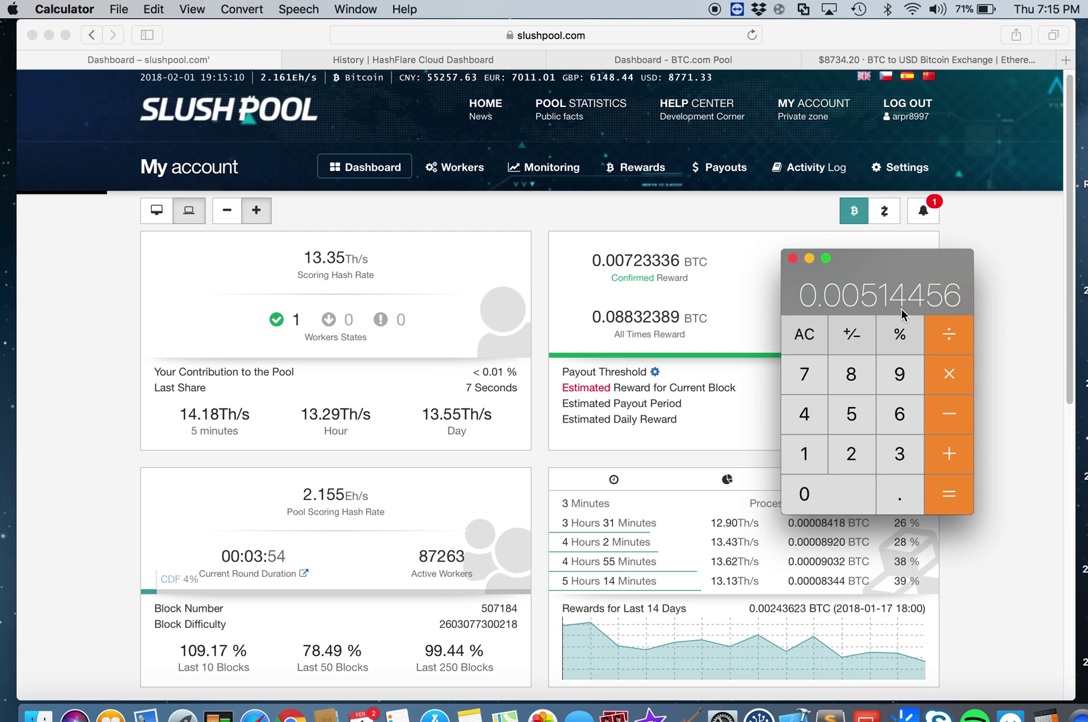
Copy Slush Pool's All Times Reward of 0.08832389 and add it to the amount in Calculator.
{"action": "left_click", "coordinate": [594, 317]}
{"action": "left_click_drag", "start_coordinate": [593, 317], "coordinate": [676, 333]}
{"action": "key", "text": "super+c"}
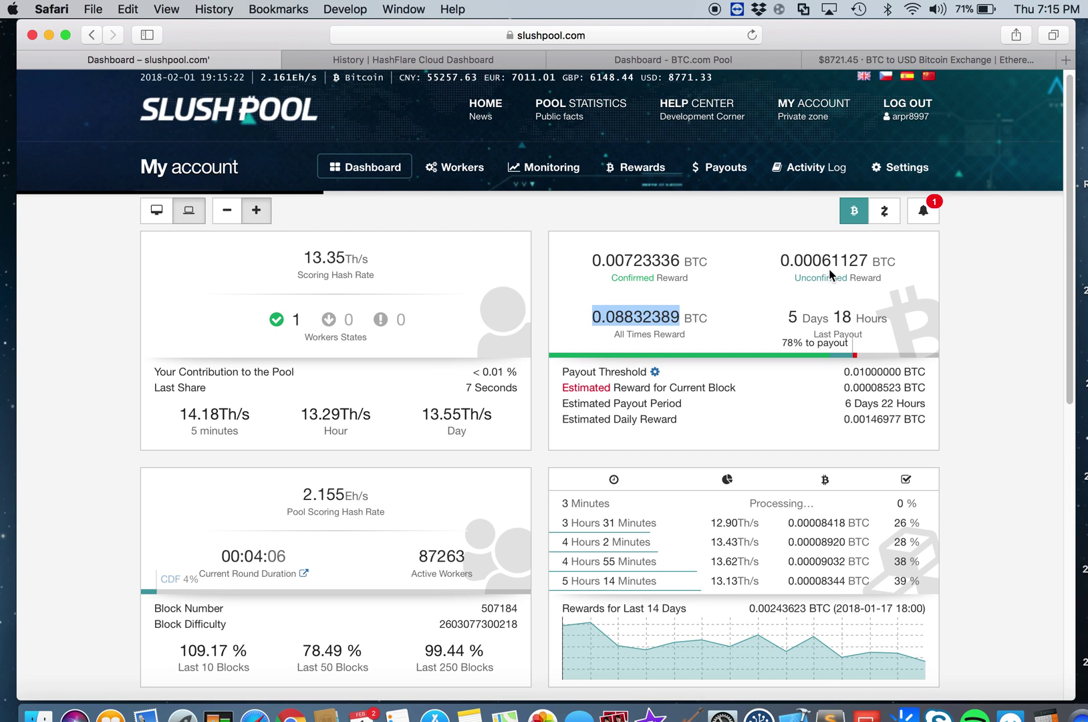
{"action": "key", "text": "super+Tab"}
{"action": "left_click", "coordinate": [947, 457]}
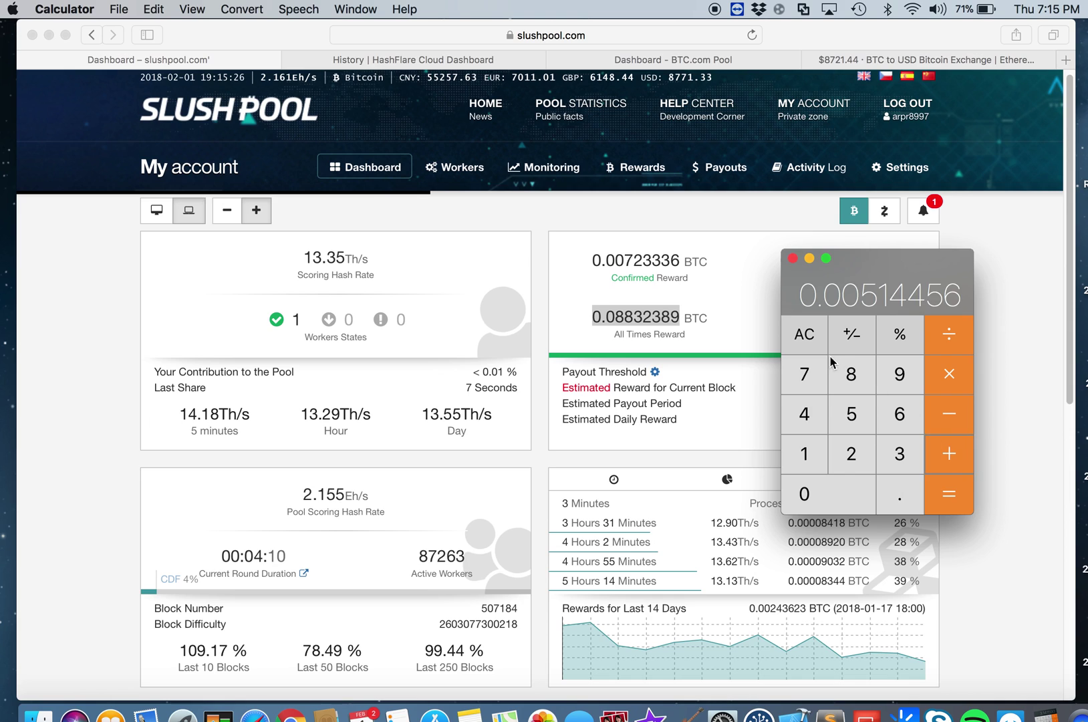
{"action": "key", "text": "super+v"}
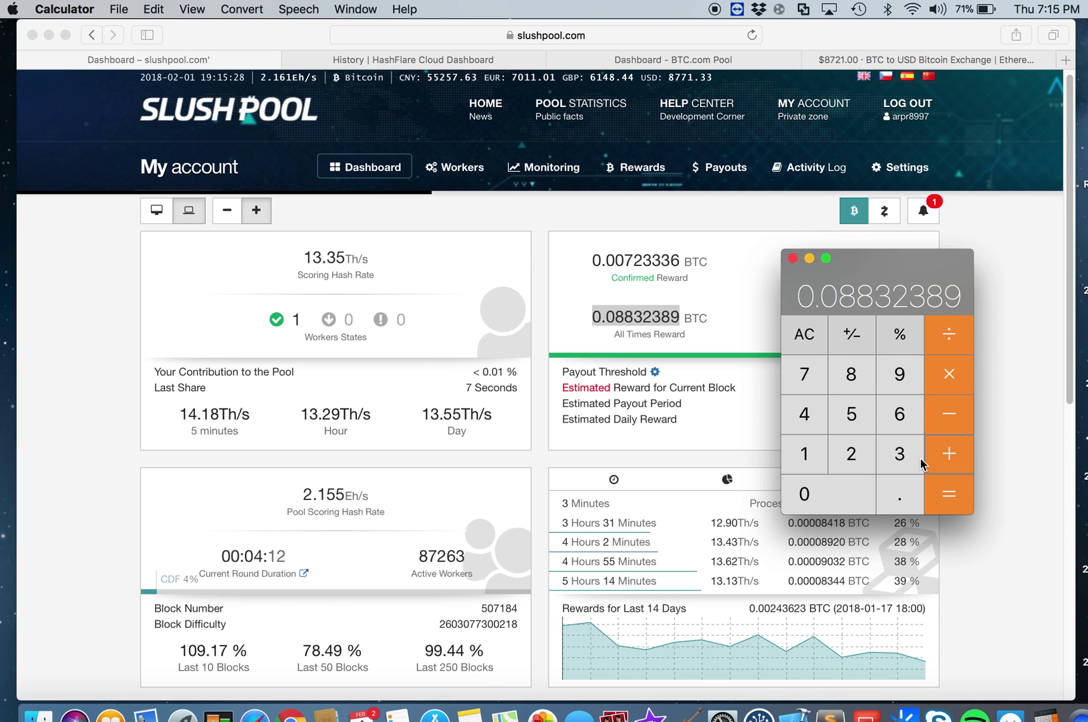
{"action": "left_click", "coordinate": [951, 508]}
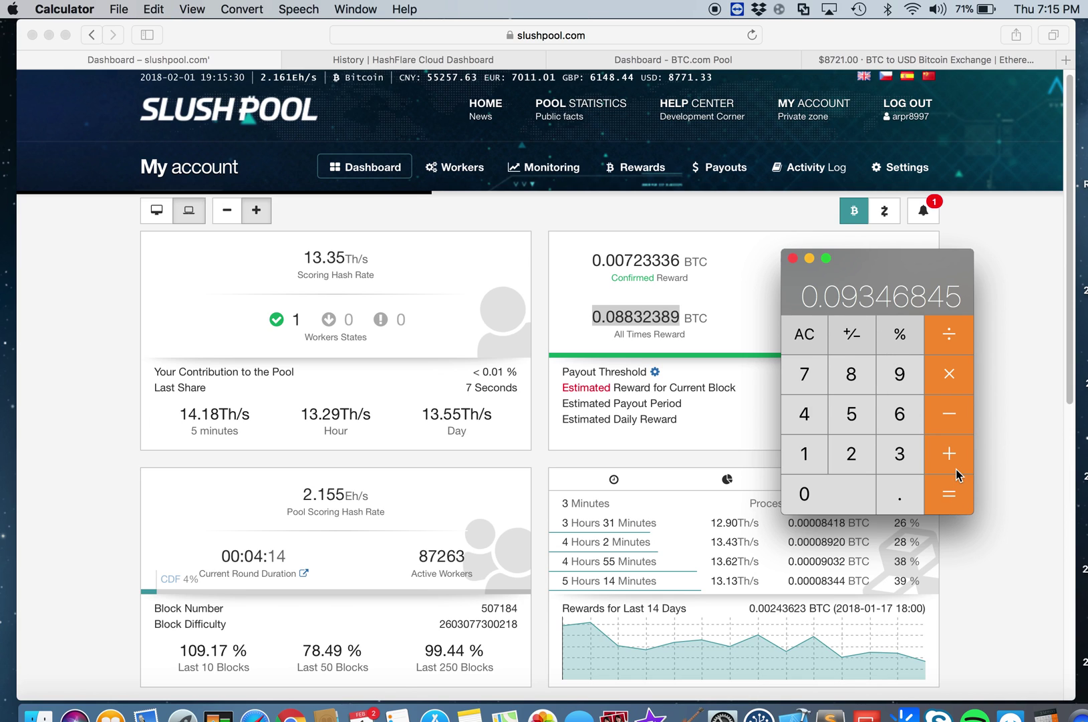
Move the calculator clear of the rewards figures and add the copied Unconfirmed Reward value 0.0006112 to the sum.
{"action": "left_click_drag", "start_coordinate": [889, 294], "coordinate": [809, 413]}
{"action": "left_click", "coordinate": [782, 258]}
{"action": "left_click_drag", "start_coordinate": [782, 258], "coordinate": [863, 260]}
{"action": "key", "text": "super+c"}
{"action": "key", "text": "super+Tab"}
{"action": "key", "text": "super+v"}
{"action": "left_click", "coordinate": [885, 610]}
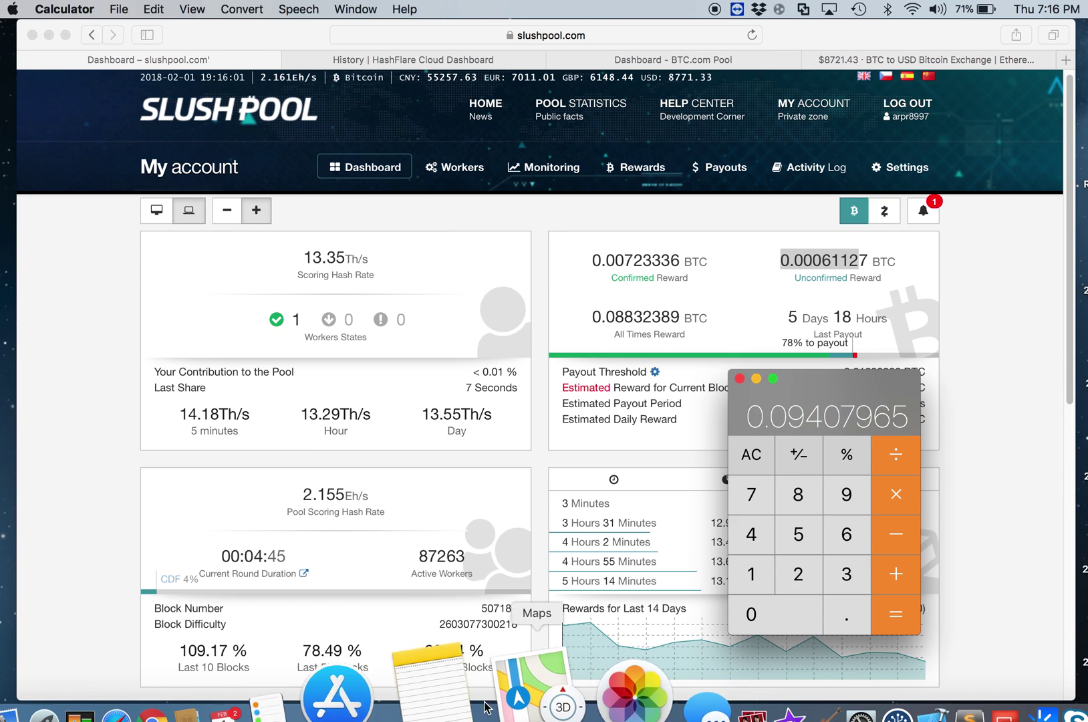
Switch to Notes and write the BTC total 0.09407965 below the list of amounts in the difficulty note.
{"action": "left_click", "coordinate": [452, 675]}
{"action": "left_click", "coordinate": [463, 359]}
{"action": "type", "text": "0.09407965"}
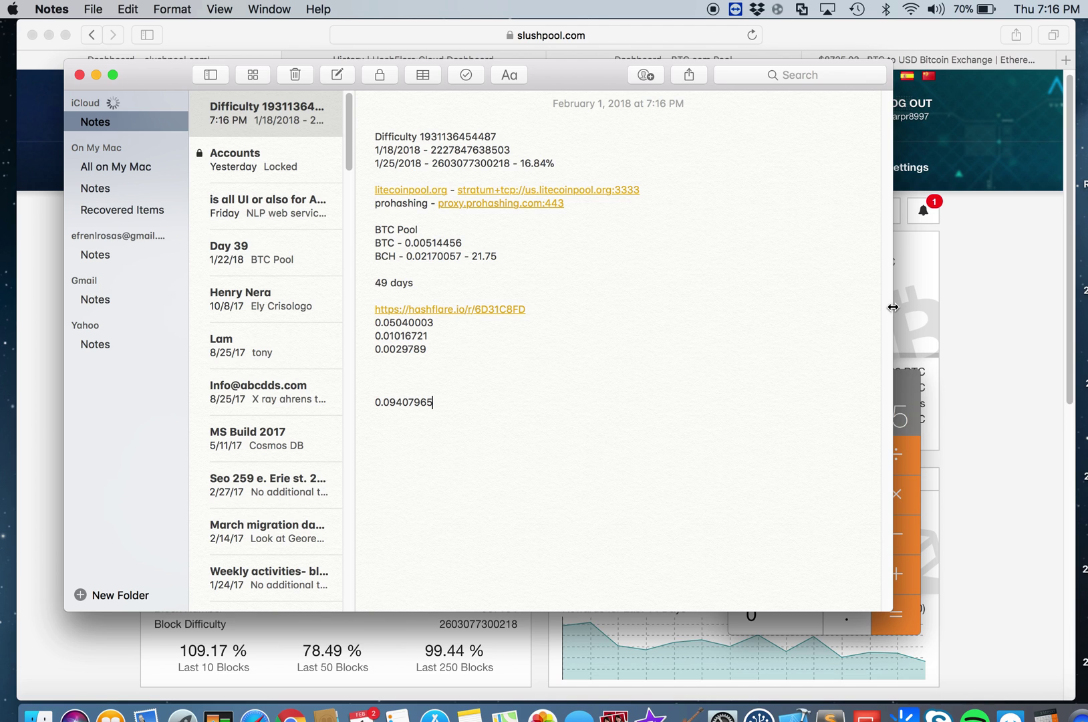
Switch to the GDAX page in Safari and check the last BTC/USD trade price.
{"action": "left_click", "coordinate": [902, 401]}
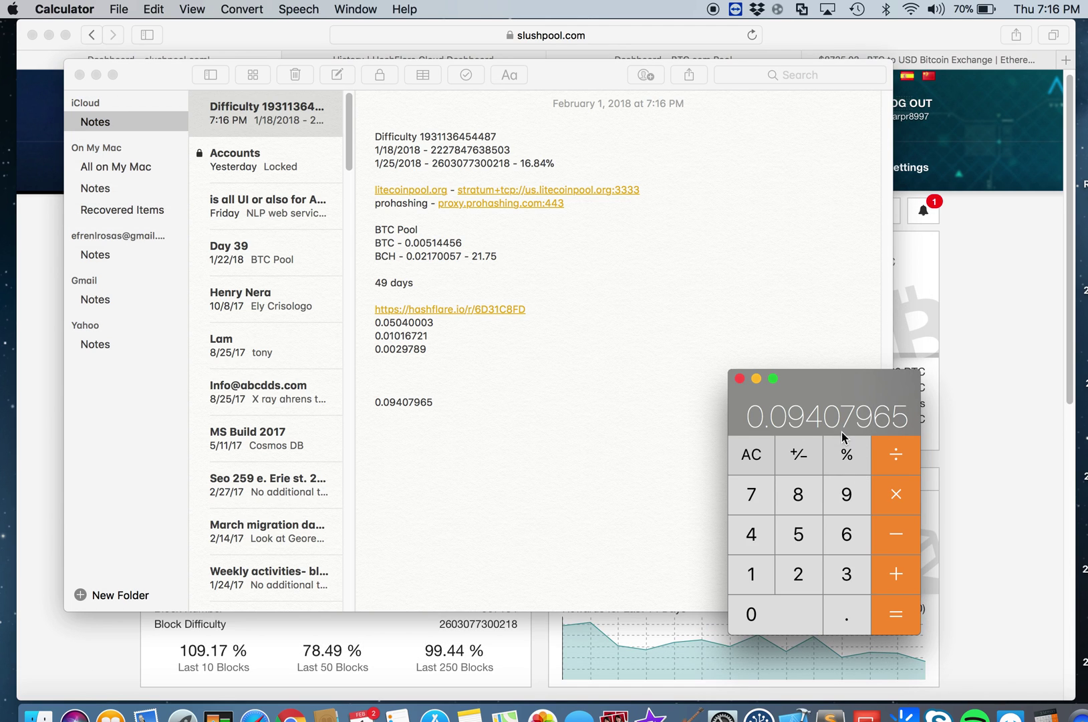
{"action": "left_click", "coordinate": [924, 61]}
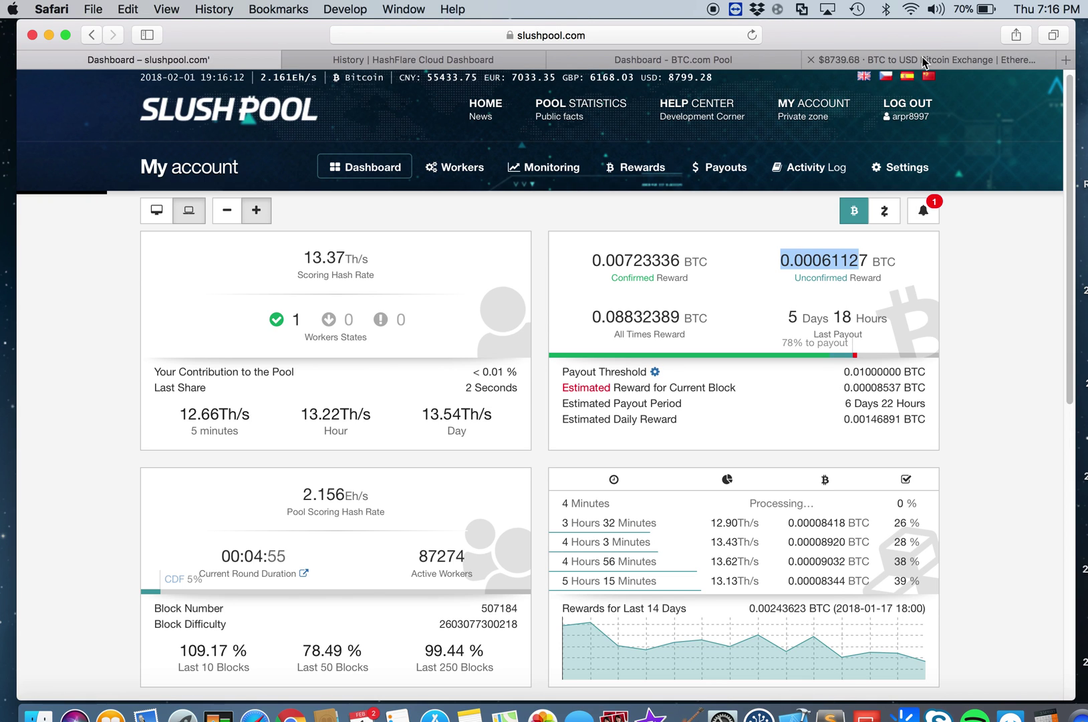
{"action": "left_click", "coordinate": [924, 62]}
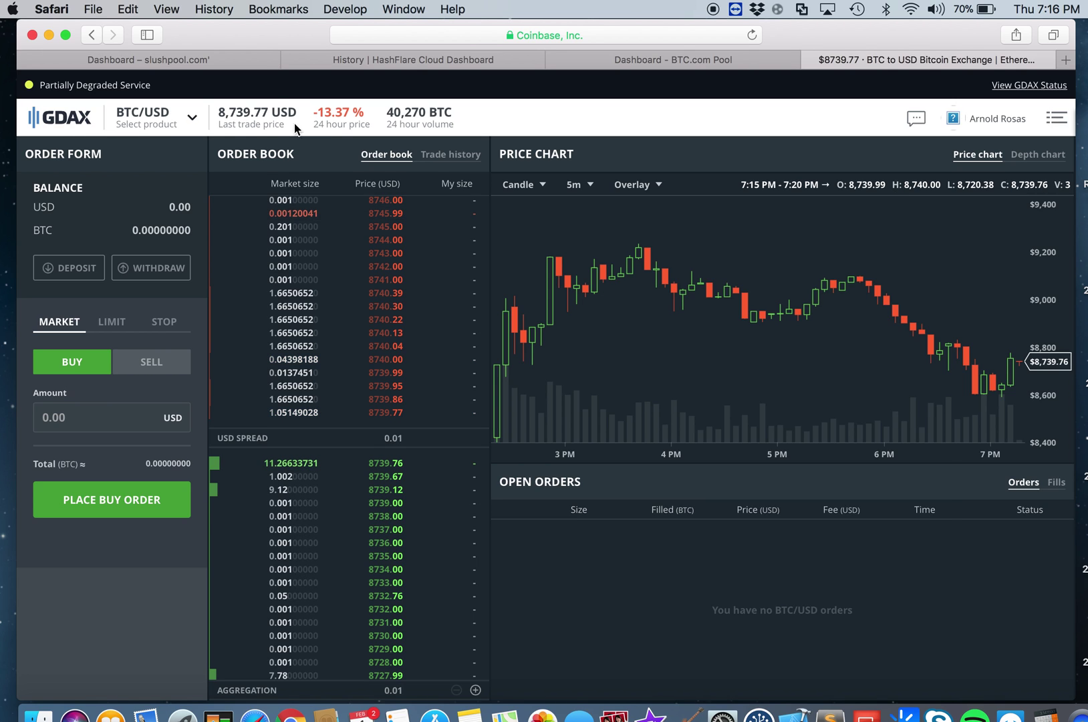
Switch to Calculator and multiply the BTC total by 8739.77.
{"action": "key", "text": "super+Tab"}
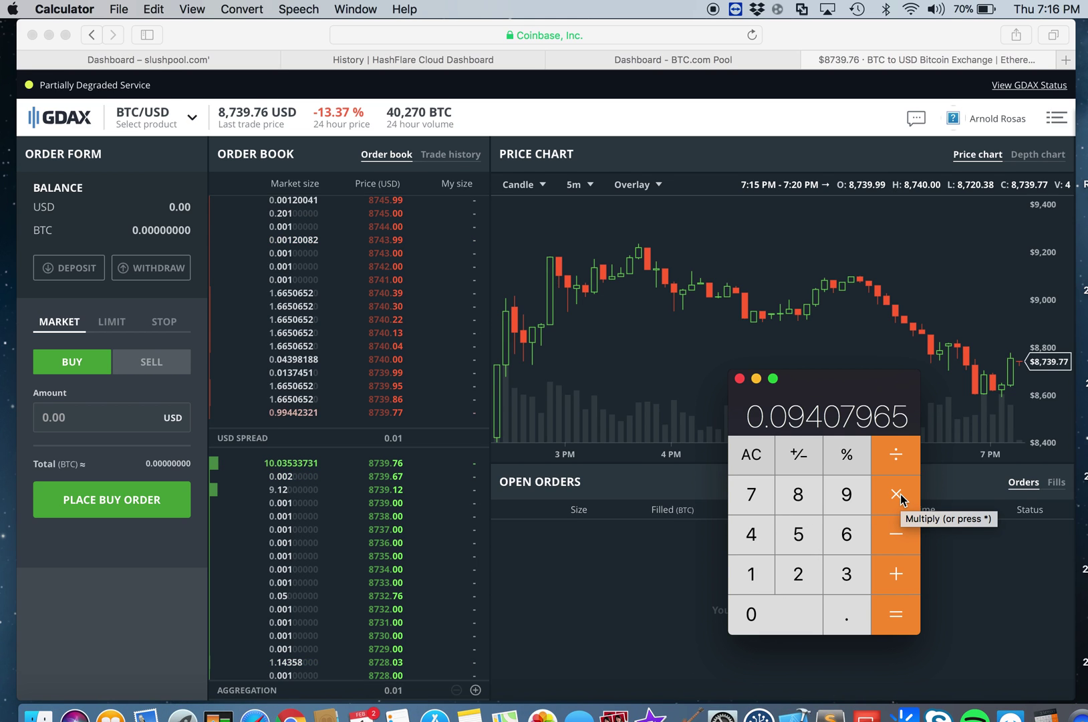
{"action": "left_click", "coordinate": [900, 497]}
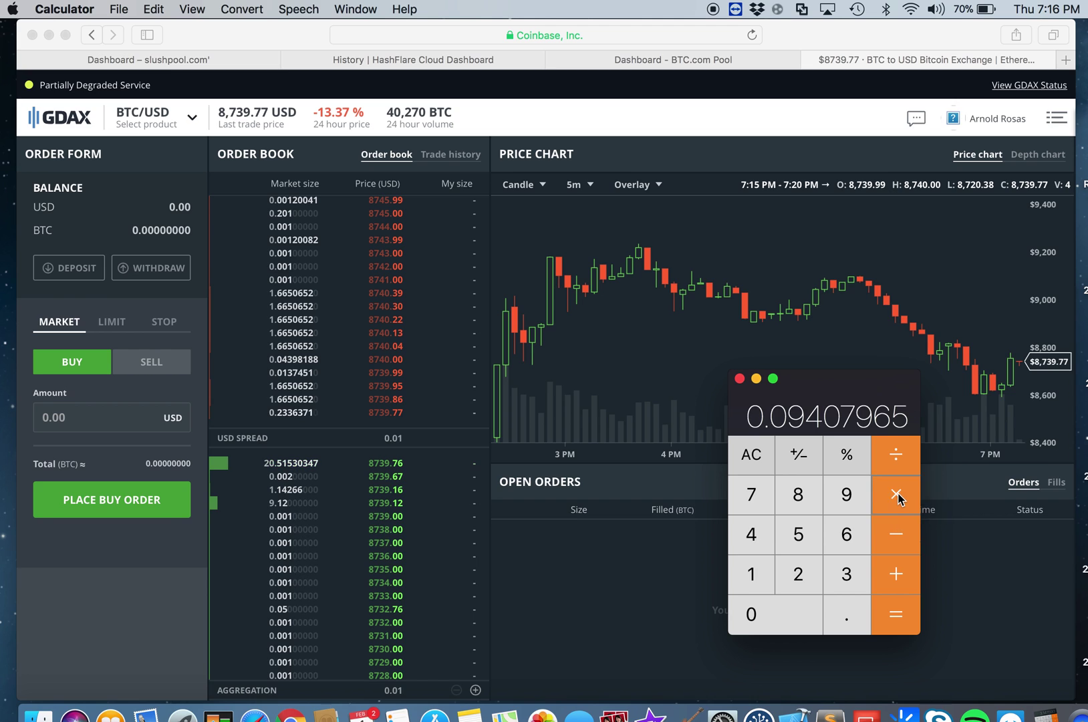
{"action": "left_click", "coordinate": [797, 506]}
{"action": "left_click", "coordinate": [751, 495]}
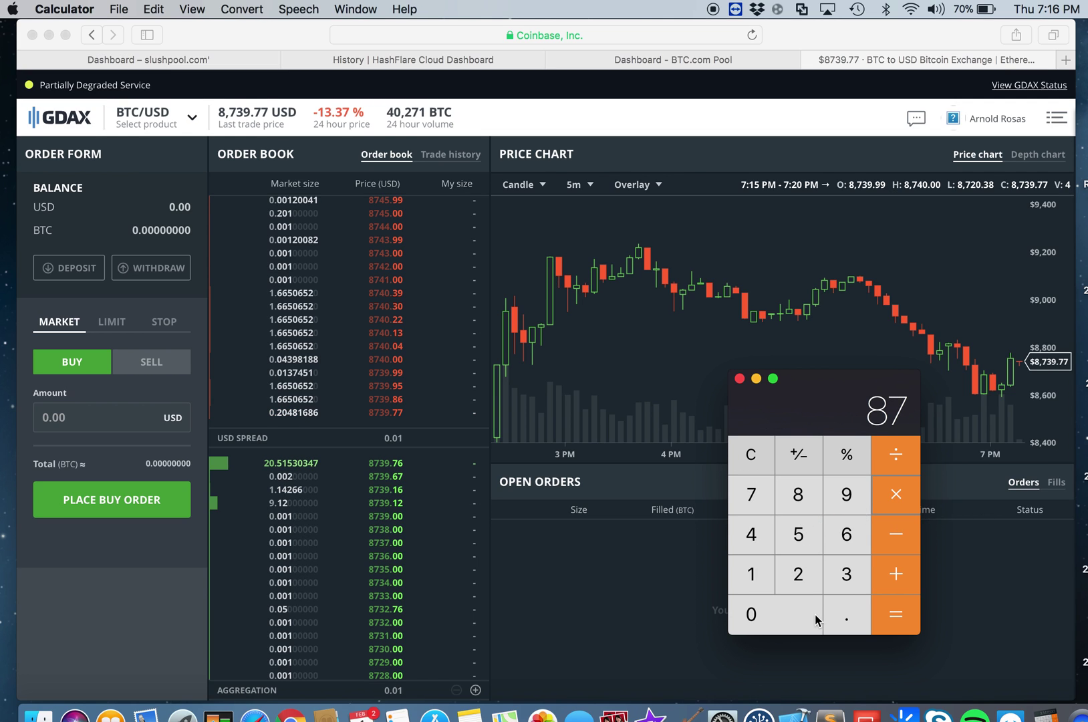
{"action": "left_click", "coordinate": [844, 574]}
{"action": "left_click", "coordinate": [844, 490]}
{"action": "left_click", "coordinate": [848, 616]}
{"action": "left_click", "coordinate": [744, 491]}
{"action": "left_click", "coordinate": [743, 491]}
{"action": "left_click", "coordinate": [891, 614]}
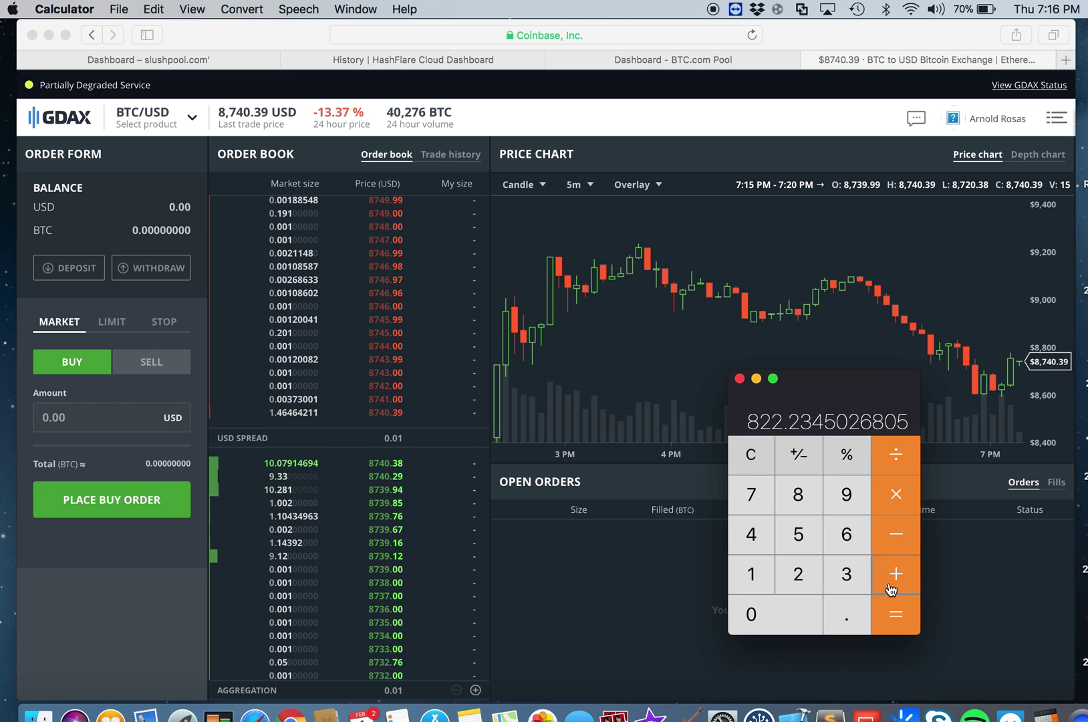
Check the BCH dollar value in the note and add 21.75 to the BTC dollar value in Calculator.
{"action": "key", "text": "super+Tab"}
{"action": "key", "text": "super+Tab"}
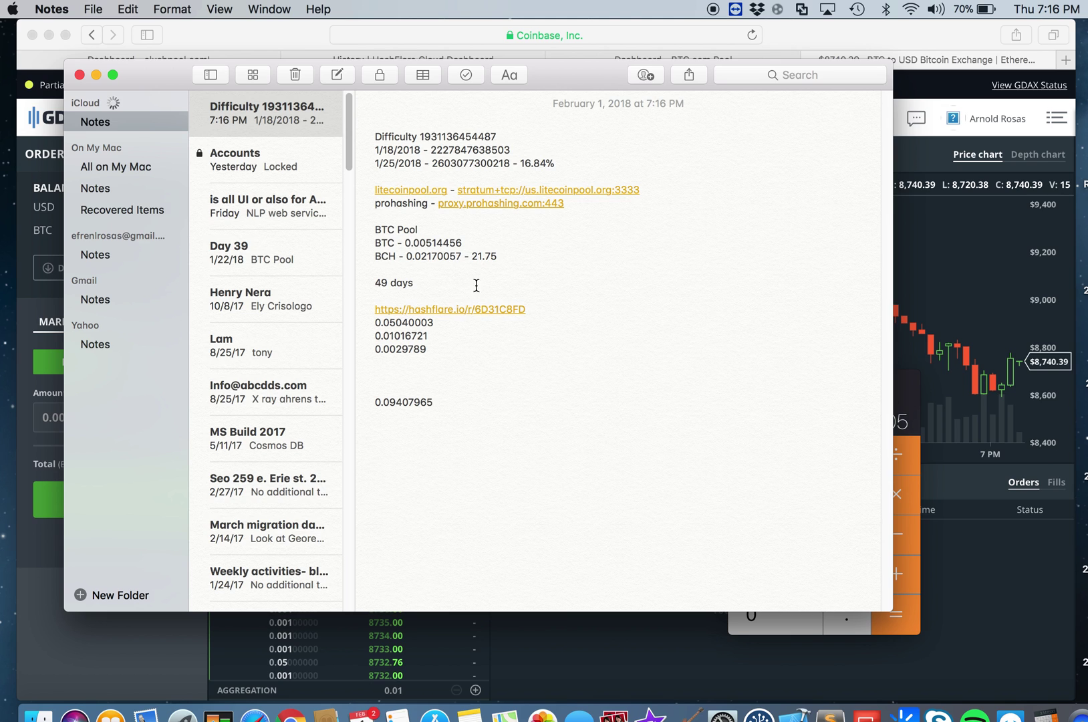
{"action": "key", "text": "super+Tab"}
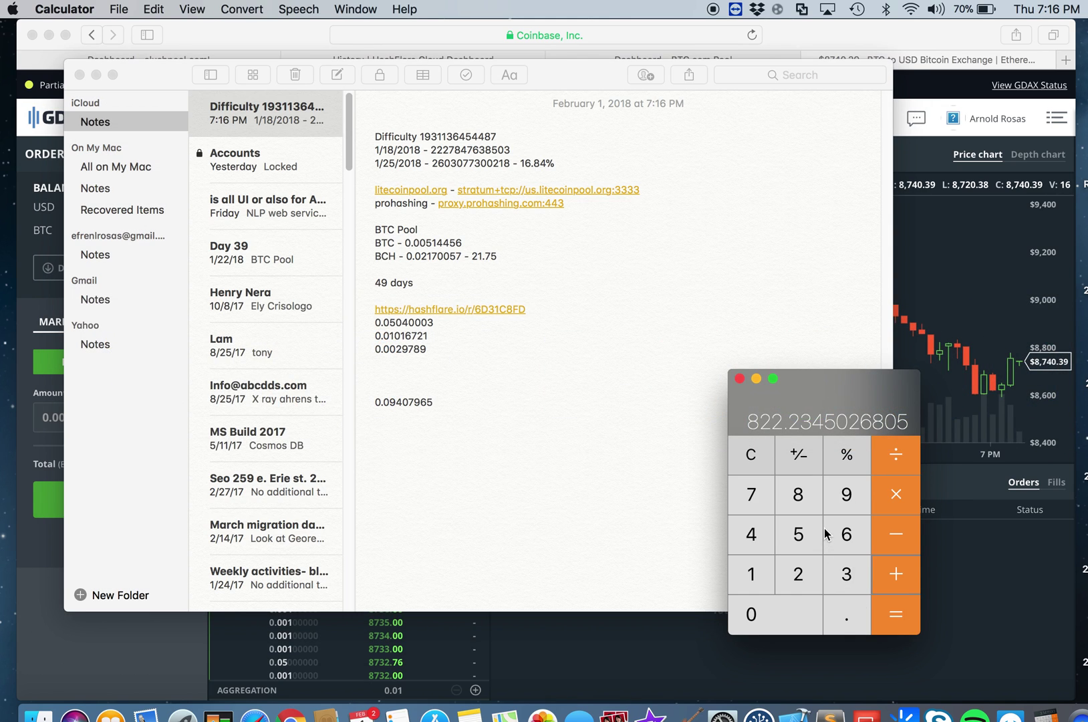
{"action": "left_click", "coordinate": [781, 580]}
{"action": "left_click", "coordinate": [758, 574]}
{"action": "left_click", "coordinate": [836, 615]}
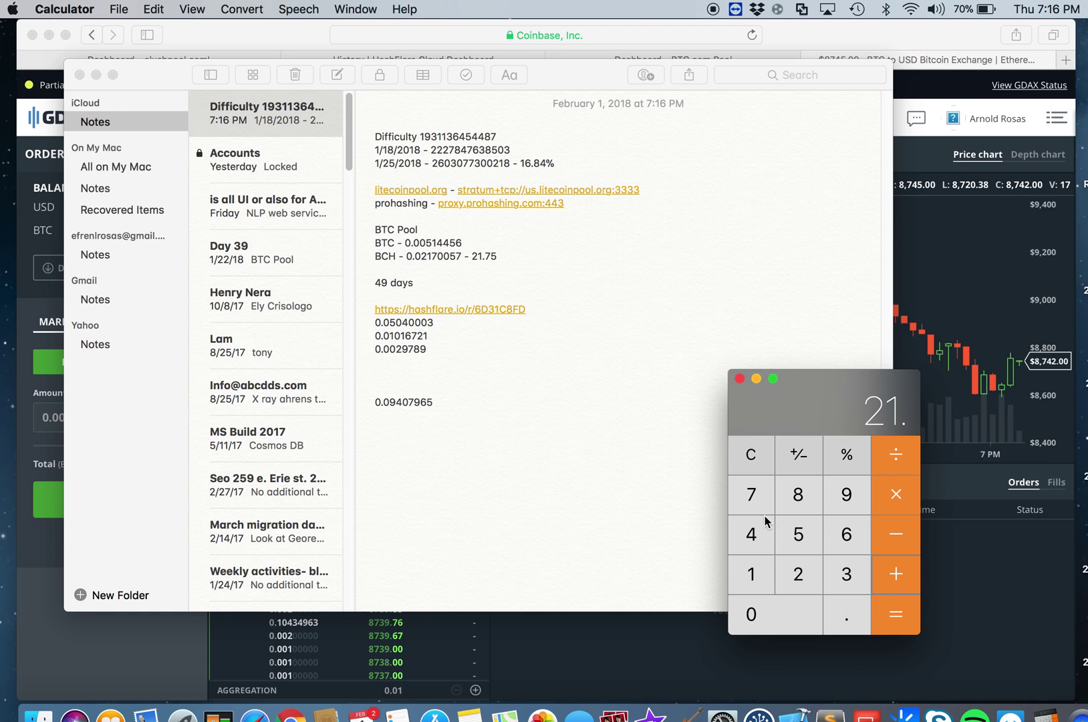
{"action": "left_click", "coordinate": [757, 508]}
{"action": "left_click", "coordinate": [800, 534]}
{"action": "left_click", "coordinate": [900, 613]}
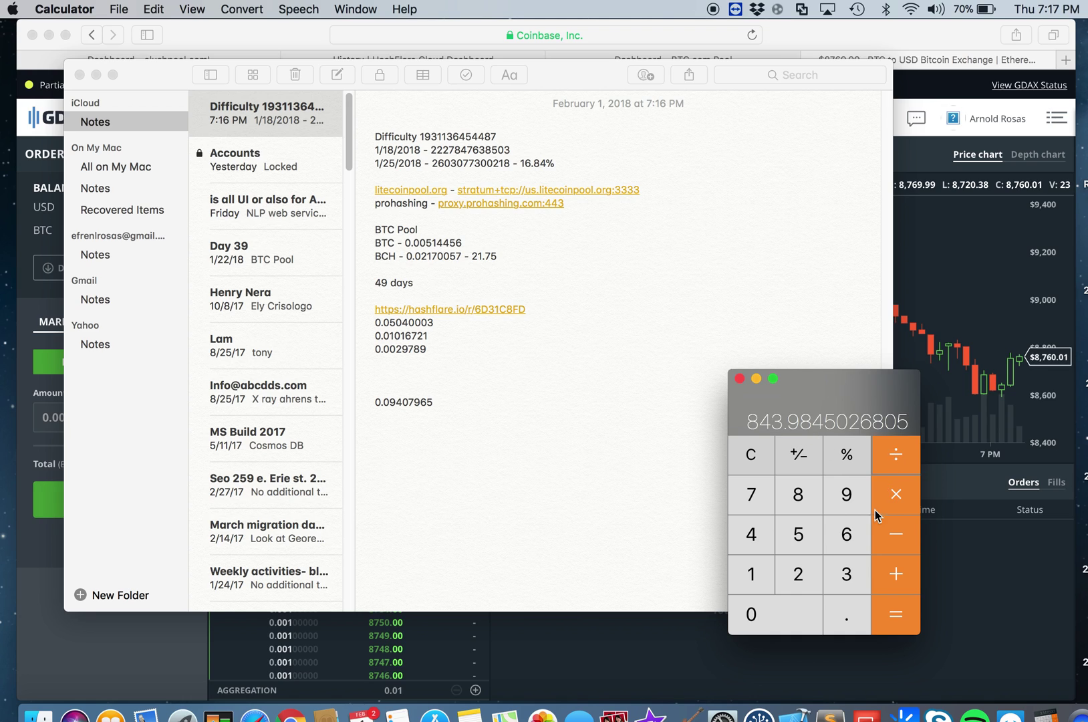
Divide the combined dollar total by 49 days to get the average daily earnings.
{"action": "left_click", "coordinate": [755, 535]}
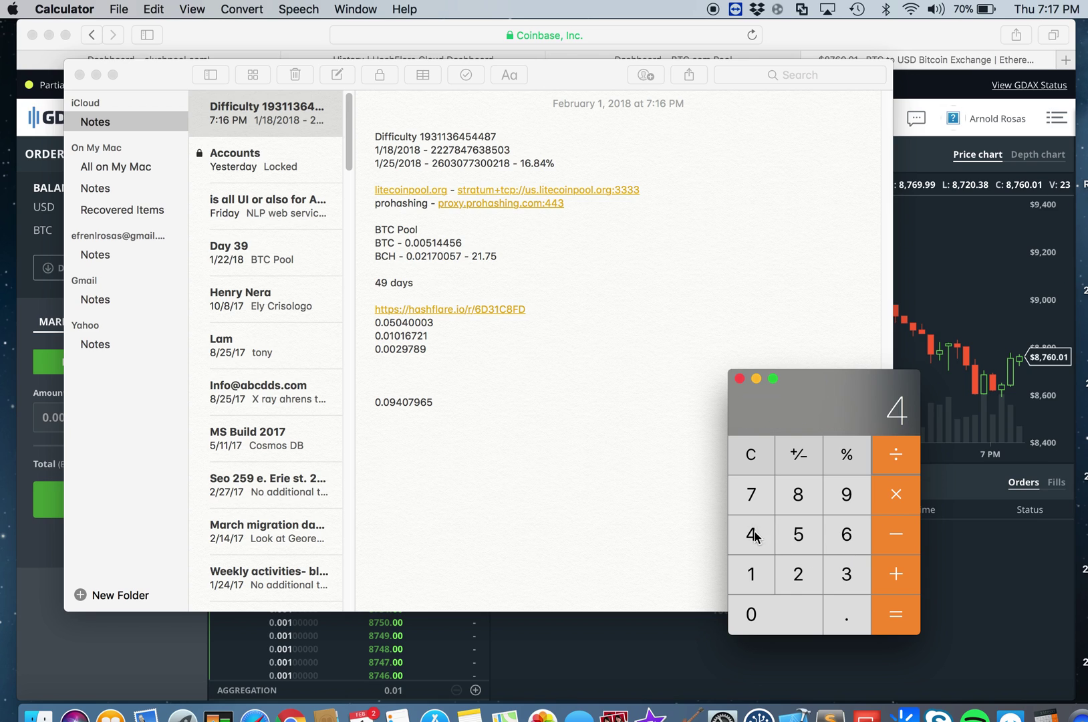
{"action": "left_click", "coordinate": [855, 503]}
{"action": "left_click", "coordinate": [889, 613]}
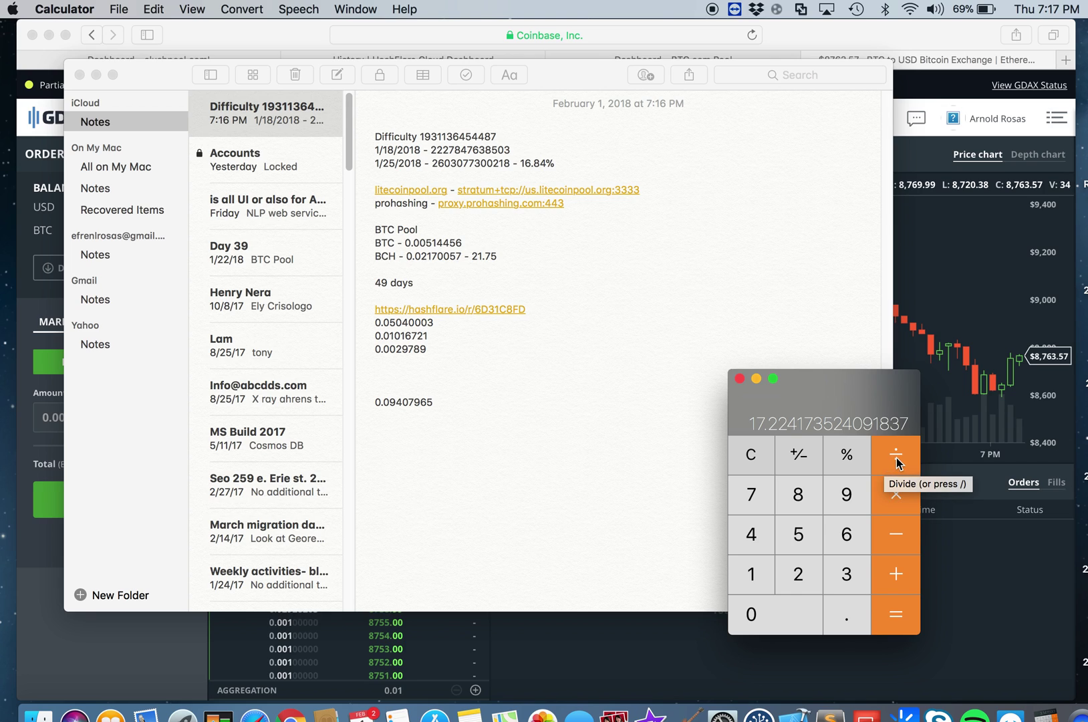
Multiply the daily average by 49 to return to the dollar total, and clear the calculation.
{"action": "left_click", "coordinate": [888, 504]}
{"action": "left_click", "coordinate": [752, 537]}
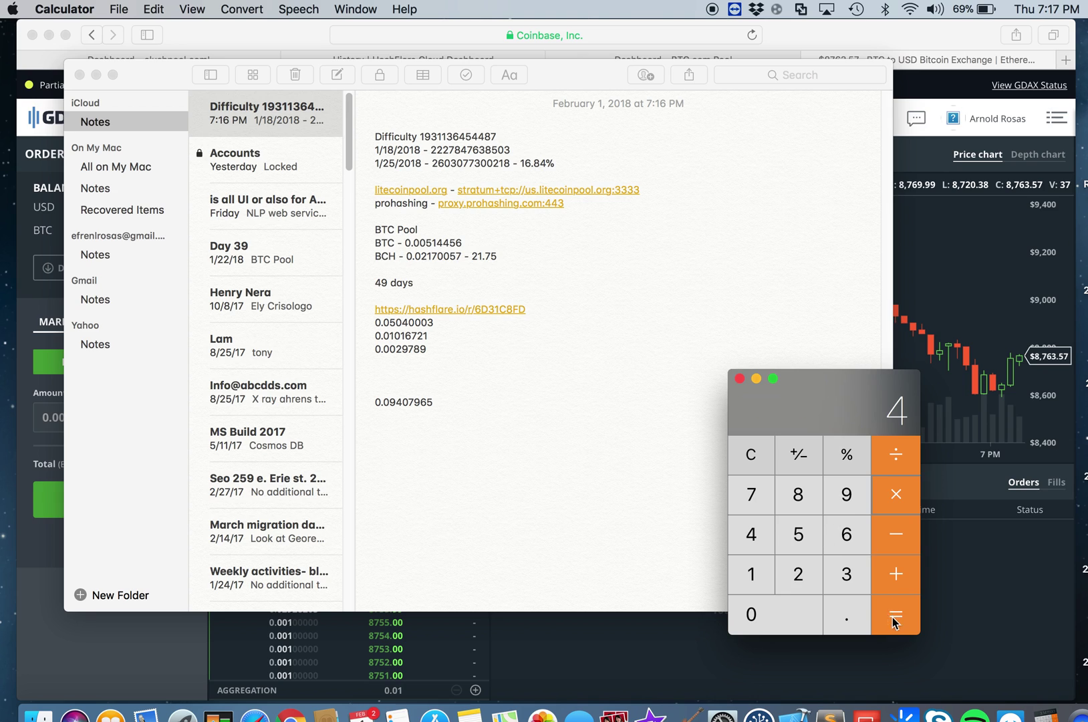
{"action": "left_click", "coordinate": [846, 496]}
{"action": "left_click", "coordinate": [896, 609]}
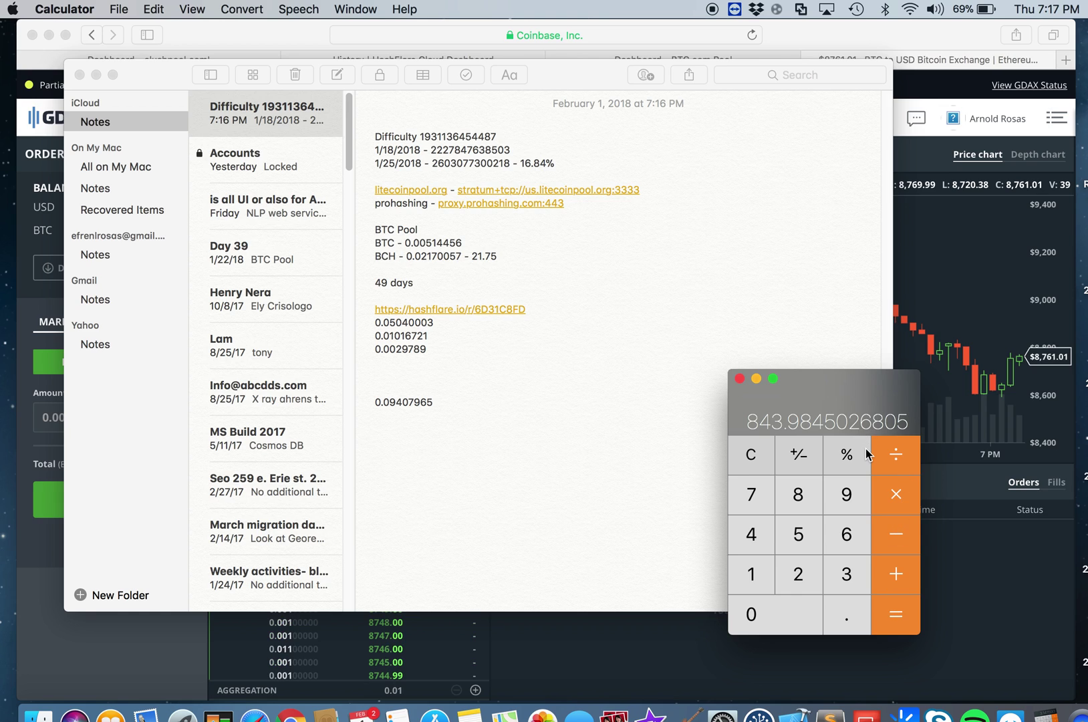
{"action": "left_click", "coordinate": [764, 455]}
Copy the Estimated Daily Reward from the Slush Pool dashboard in Safari into Calculator.
{"action": "left_click", "coordinate": [795, 46]}
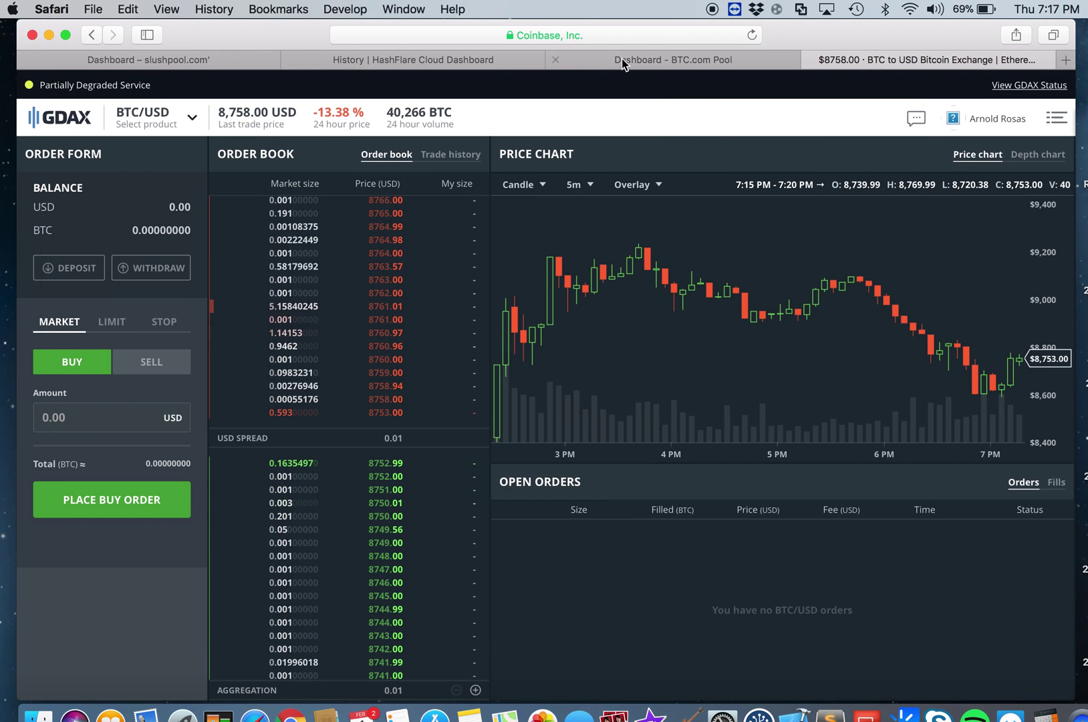
{"action": "left_click", "coordinate": [168, 60]}
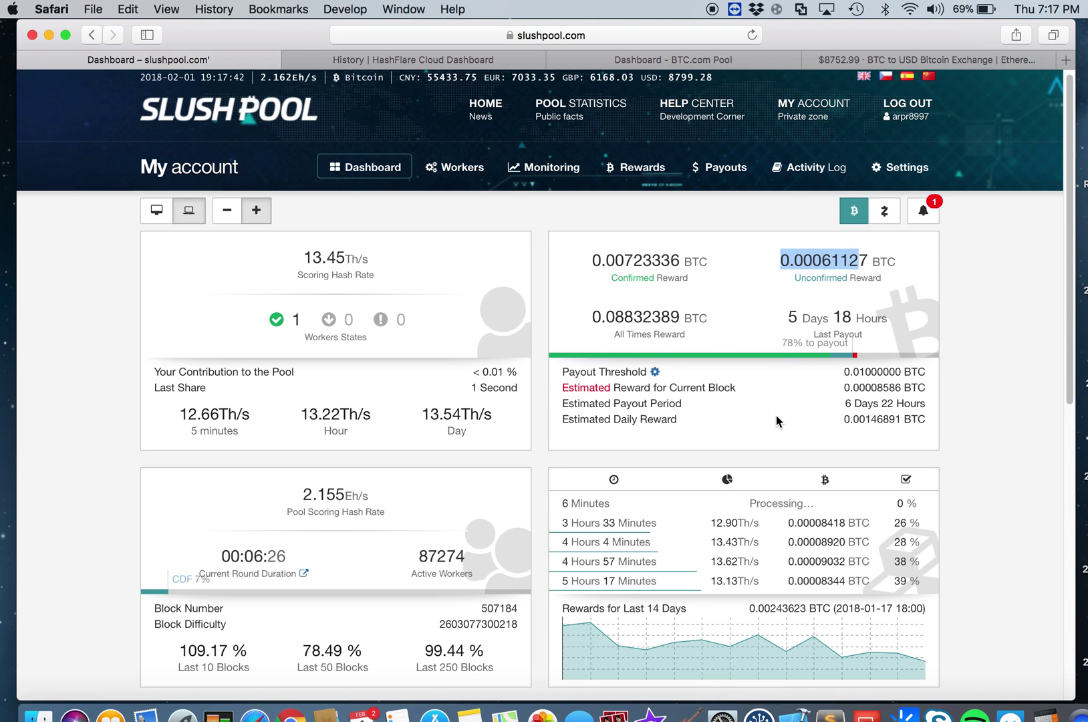
{"action": "left_click_drag", "start_coordinate": [846, 424], "coordinate": [903, 423]}
{"action": "key", "text": "super+c"}
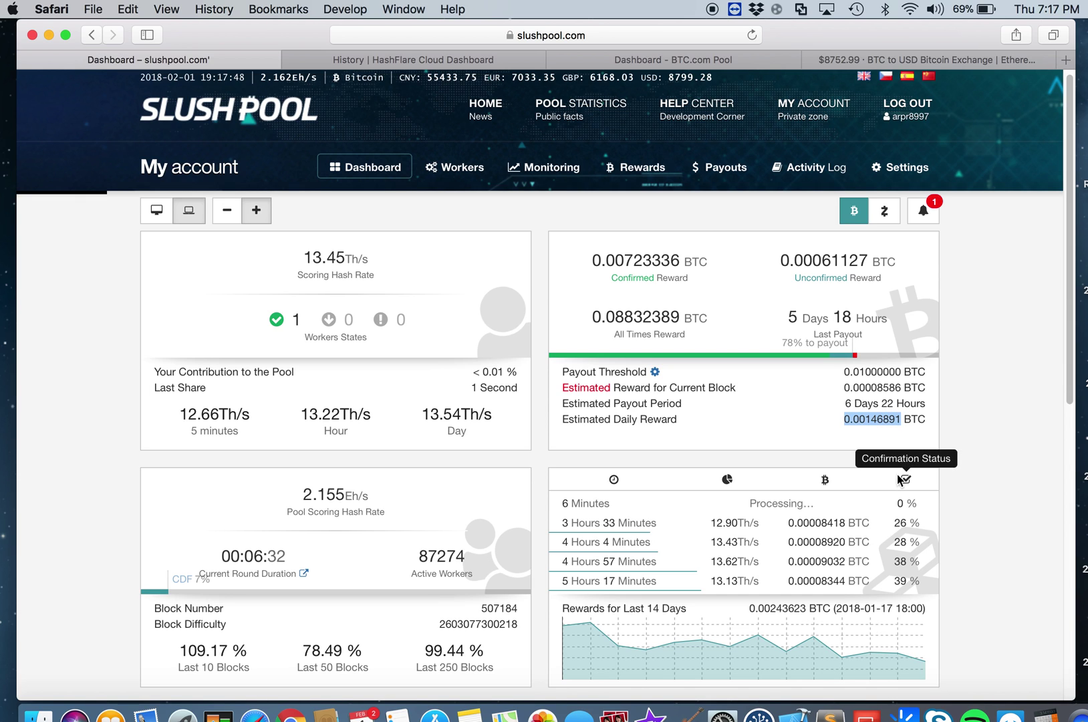
{"action": "key", "text": "super+Tab"}
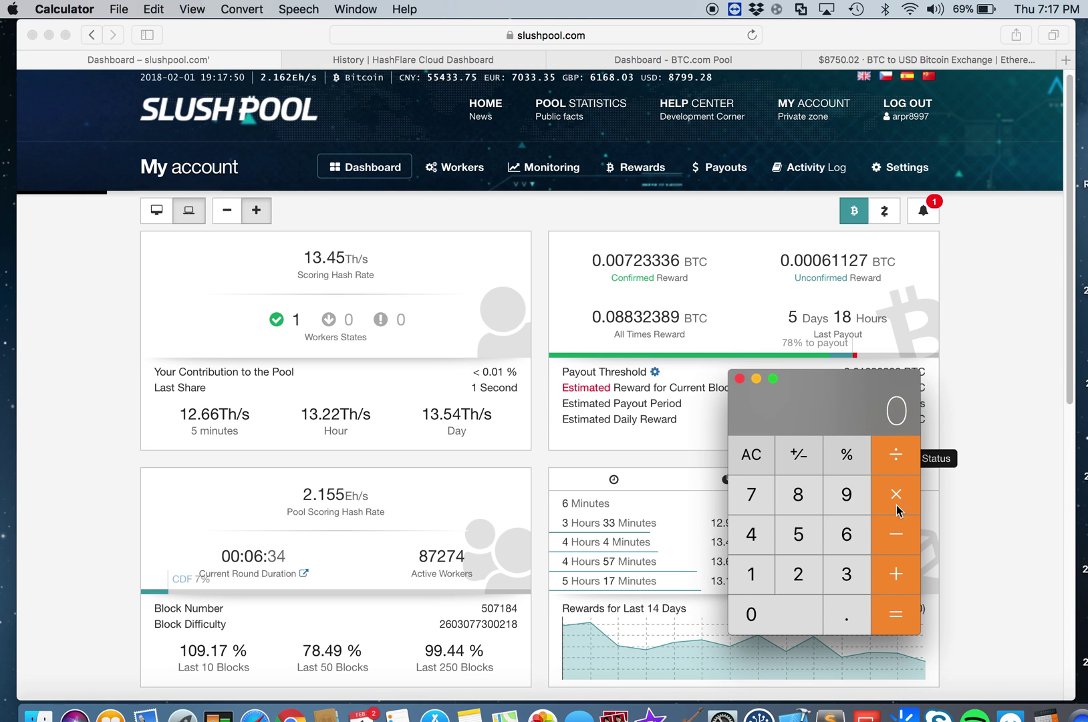
{"action": "key", "text": "super+v"}
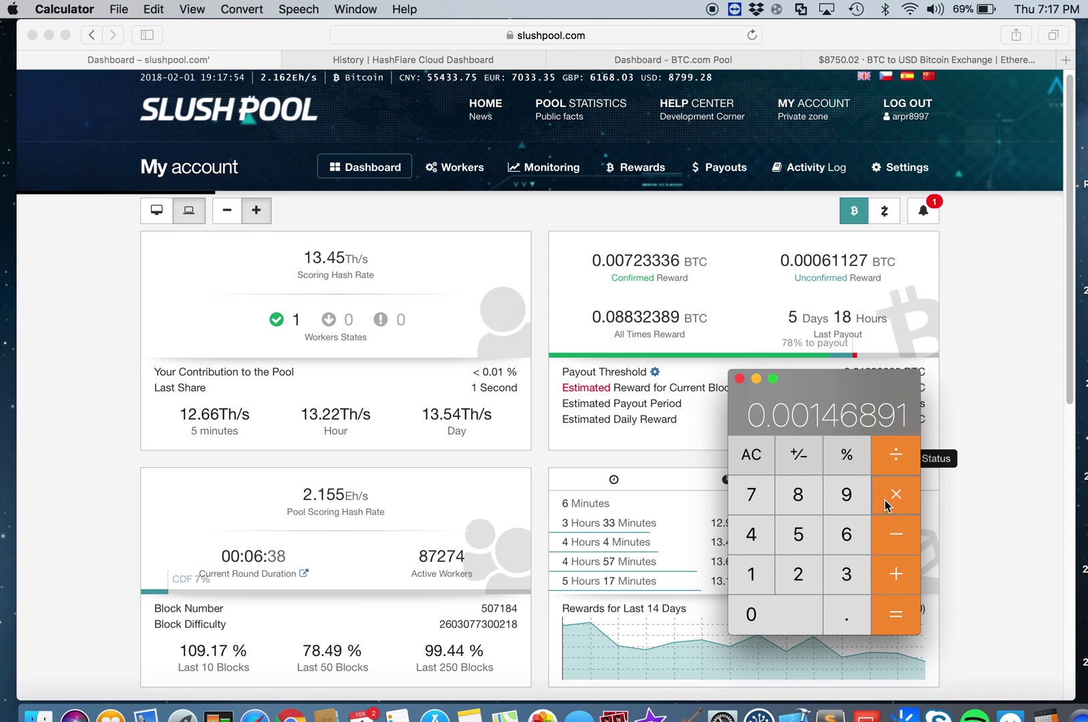
Multiply the Slush Pool estimated daily reward by 8799 to convert it to dollars.
{"action": "left_click", "coordinate": [791, 498]}
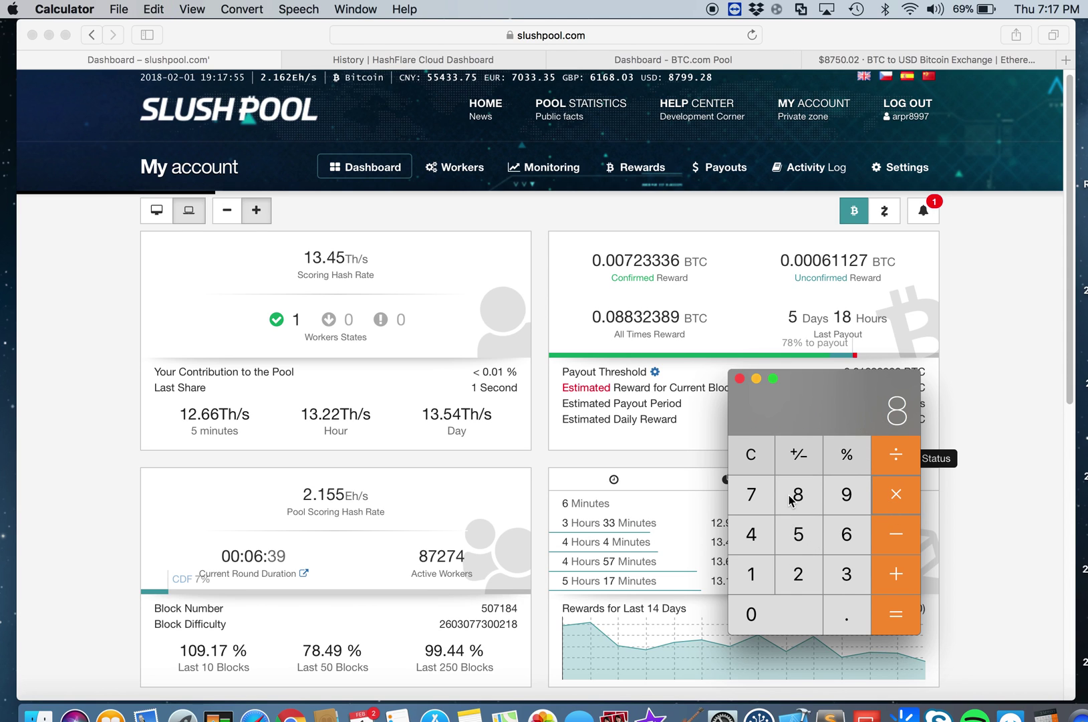
{"action": "left_click", "coordinate": [754, 501]}
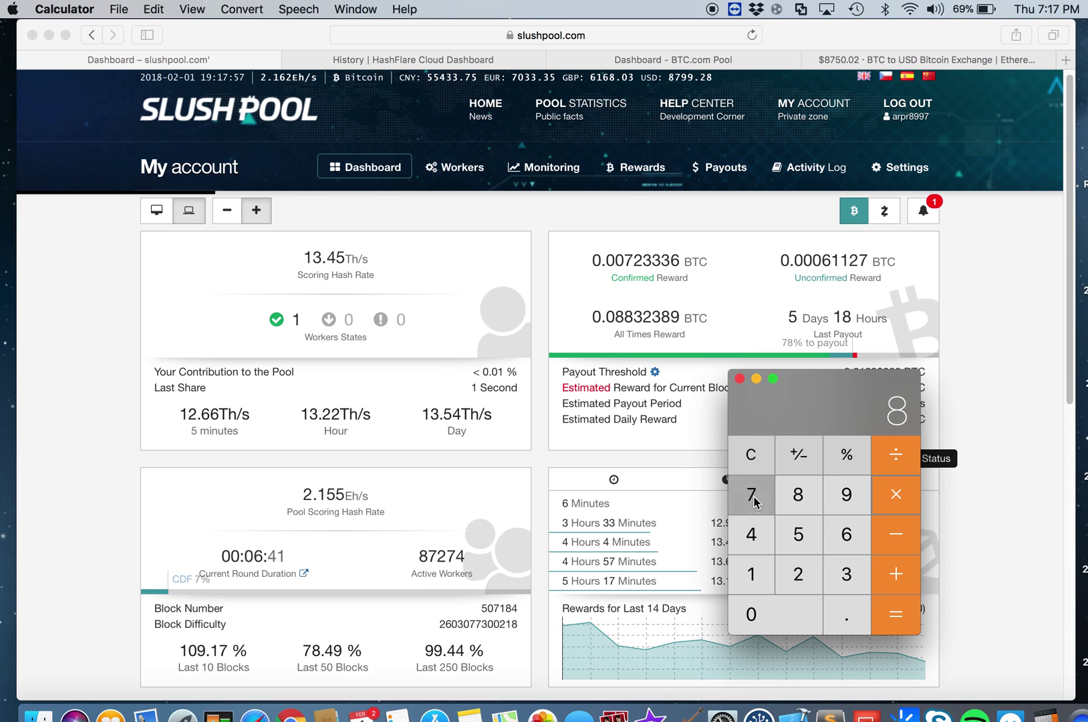
{"action": "double_click", "coordinate": [847, 496]}
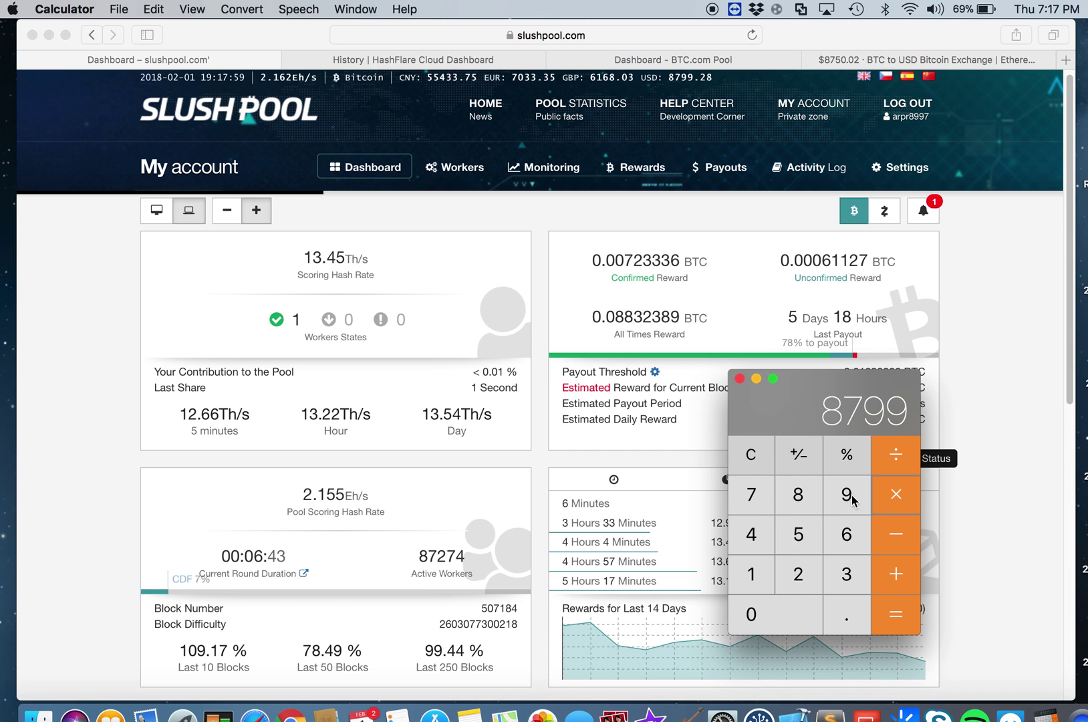
{"action": "left_click", "coordinate": [900, 620]}
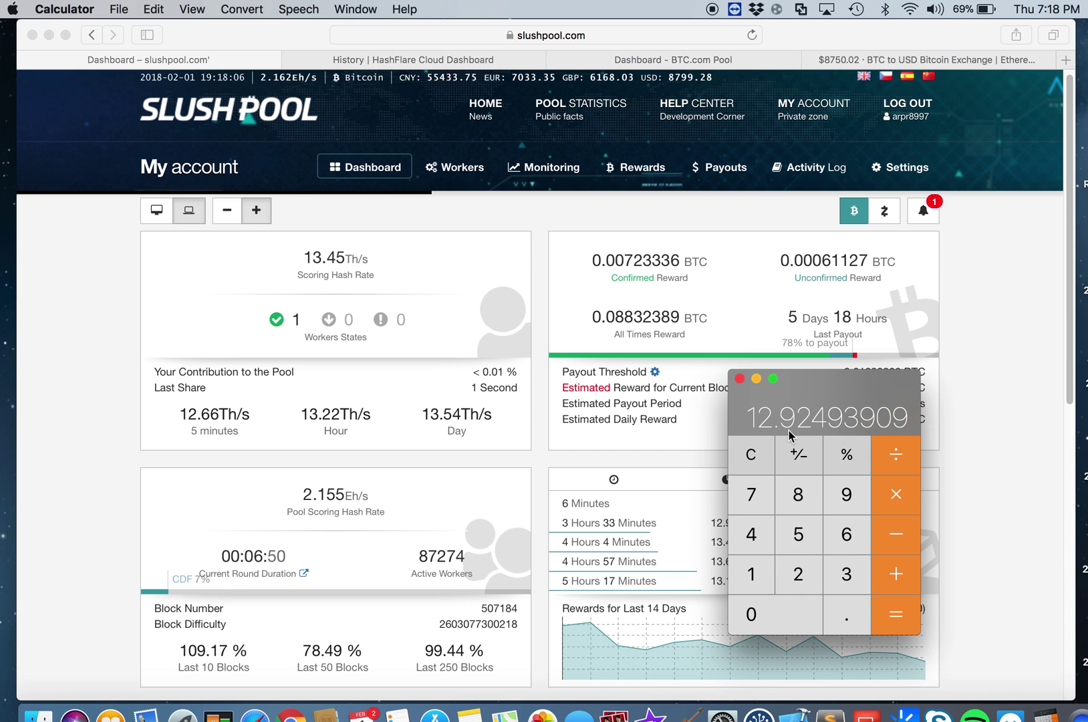
Move Calculator out of the way and check the Block Difficulty on the Slush Pool dashboard.
{"action": "left_click_drag", "start_coordinate": [832, 381], "coordinate": [489, 274]}
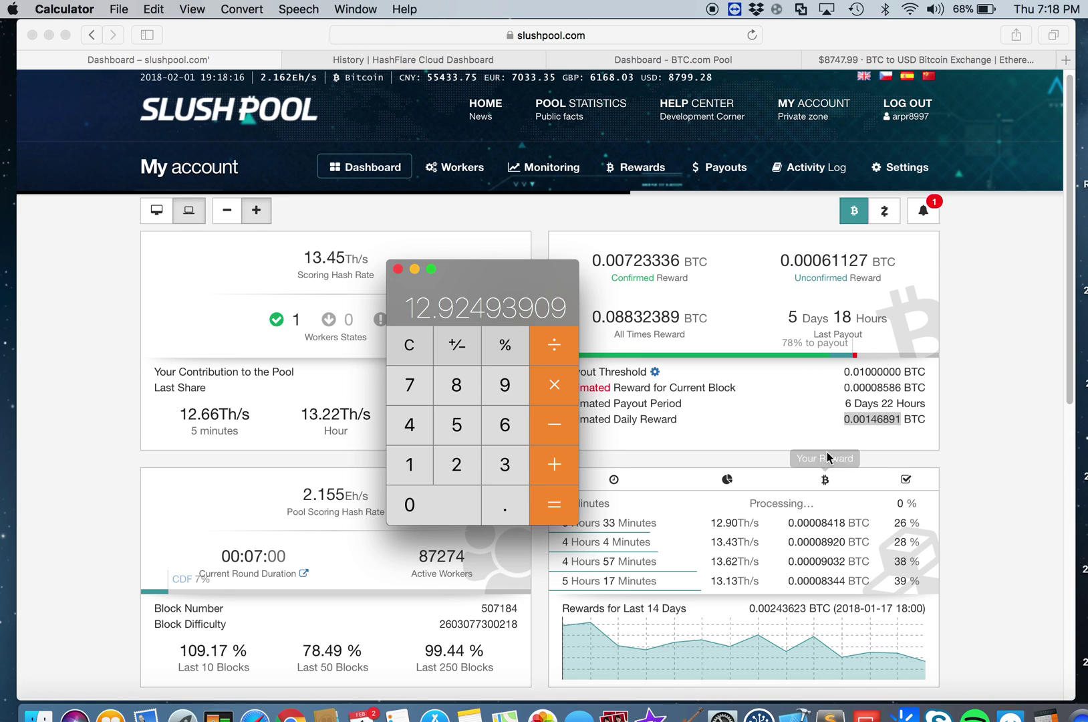
{"action": "left_click_drag", "start_coordinate": [471, 276], "coordinate": [934, 255]}
{"action": "scroll", "coordinate": [501, 564], "scroll_direction": "down", "scroll_amount": 3}
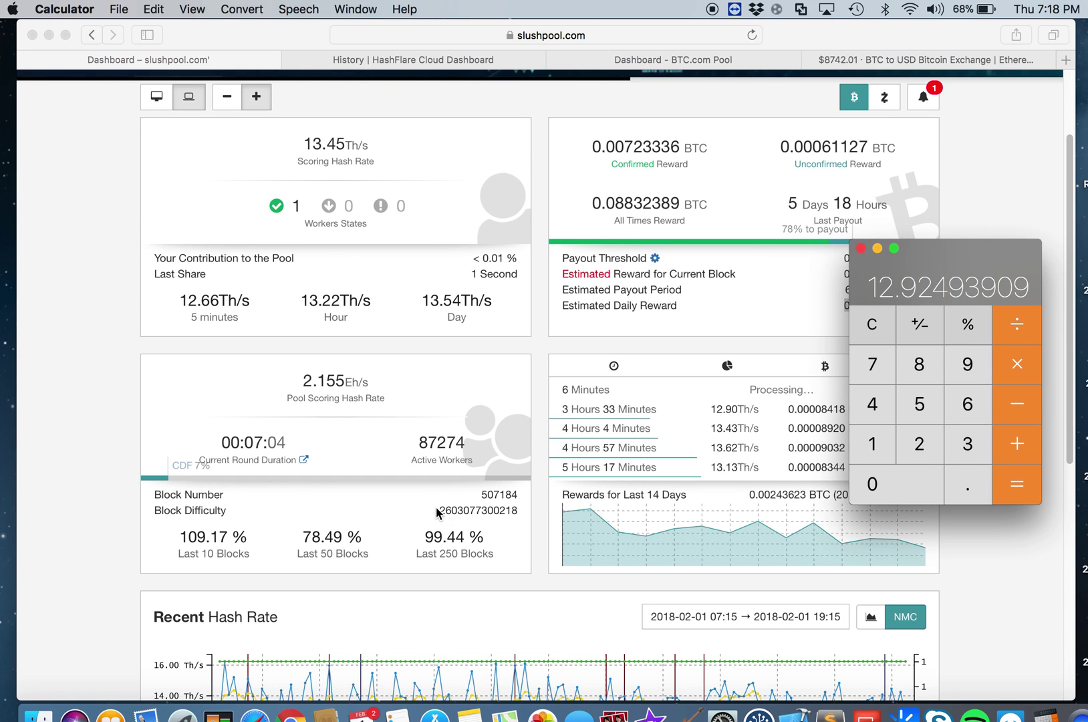
{"action": "left_click", "coordinate": [440, 513]}
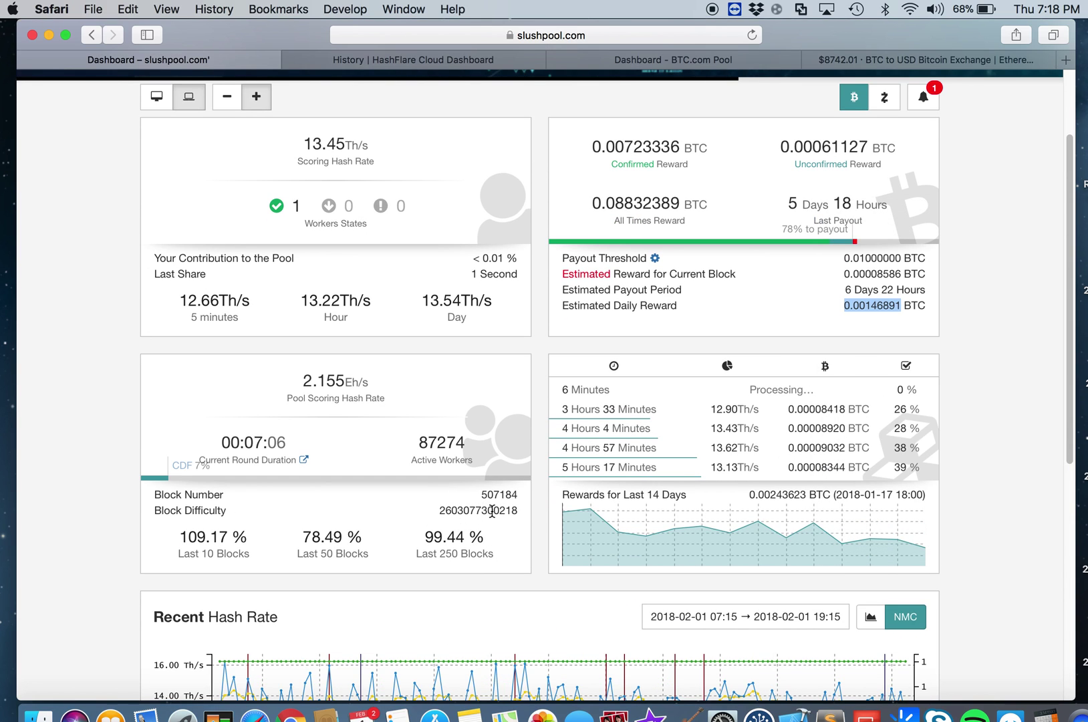
Switch to Notes and compare the 1/25/2018 difficulty entry with the 1/18/2018 one.
{"action": "left_click", "coordinate": [467, 710]}
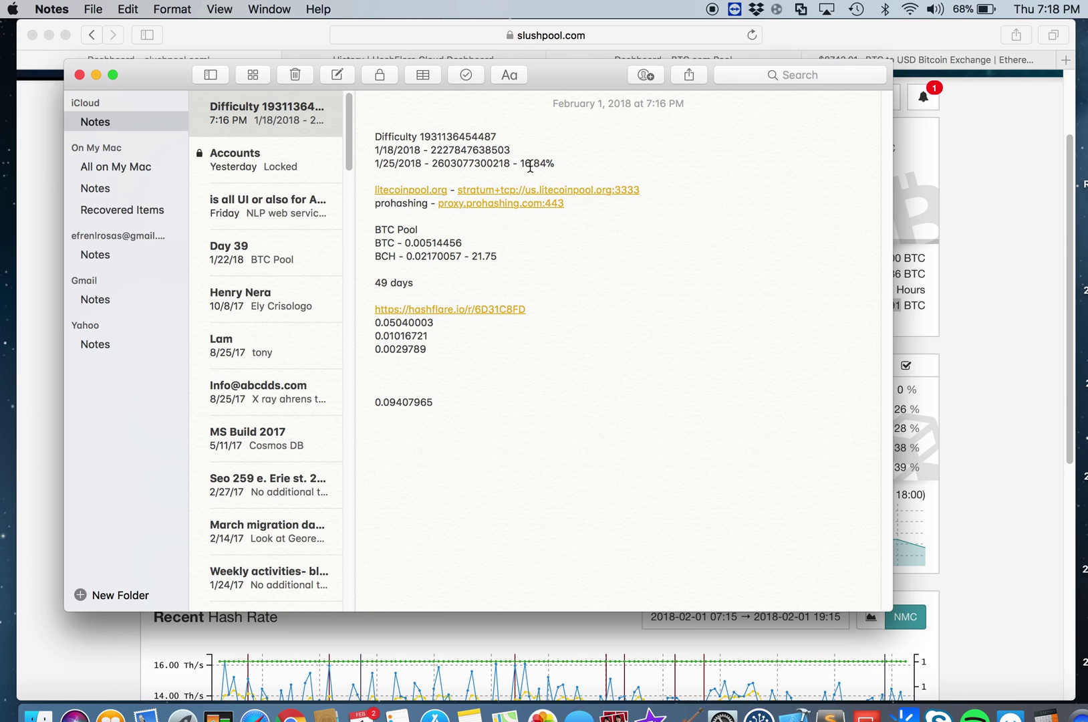
{"action": "left_click_drag", "start_coordinate": [560, 165], "coordinate": [375, 162]}
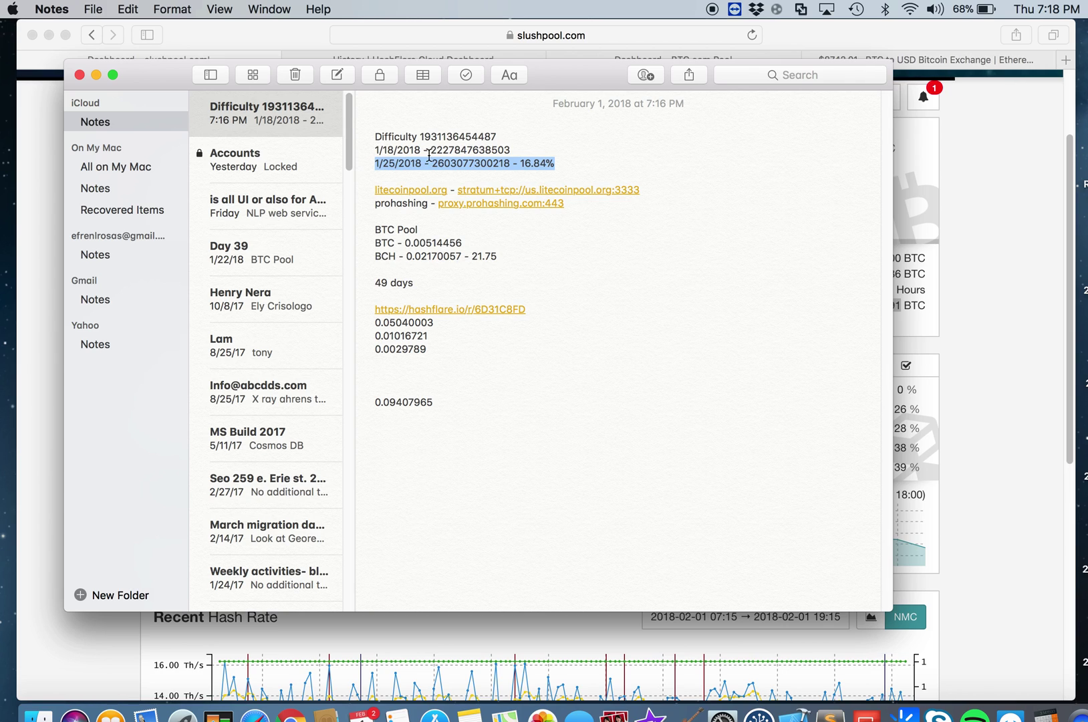
{"action": "mouse_move", "coordinate": [437, 152]}
{"action": "left_click", "coordinate": [574, 162]}
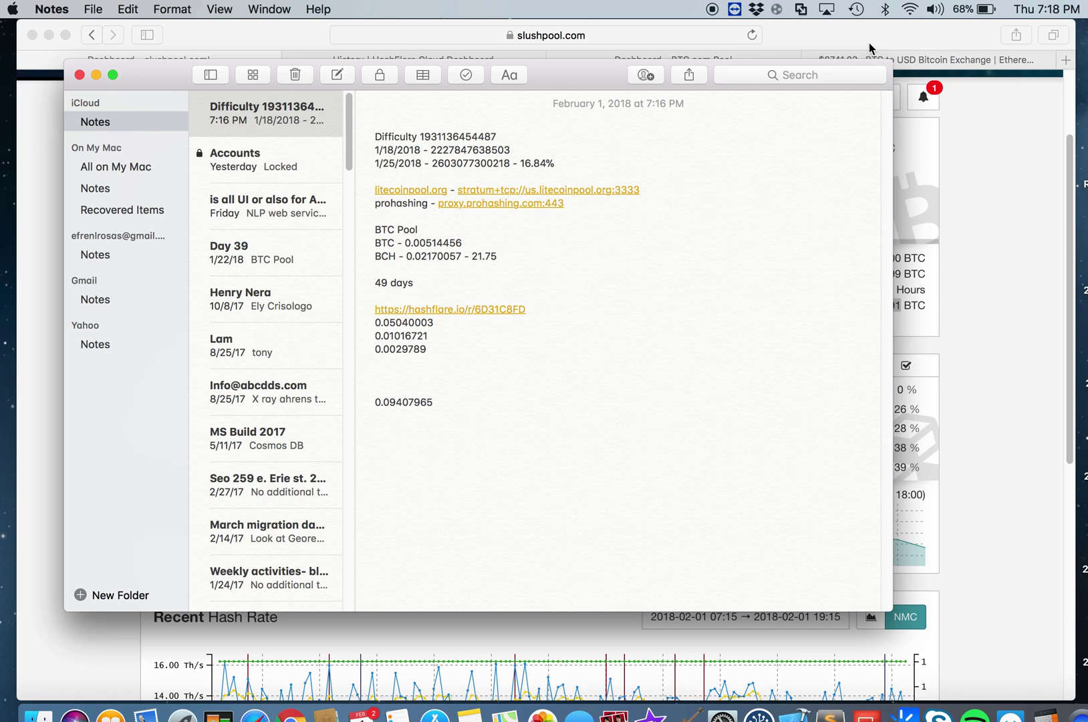
Return to the Slush Pool dashboard in Safari and examine the block statistics and the rewards for the last 14 days.
{"action": "left_click", "coordinate": [846, 38]}
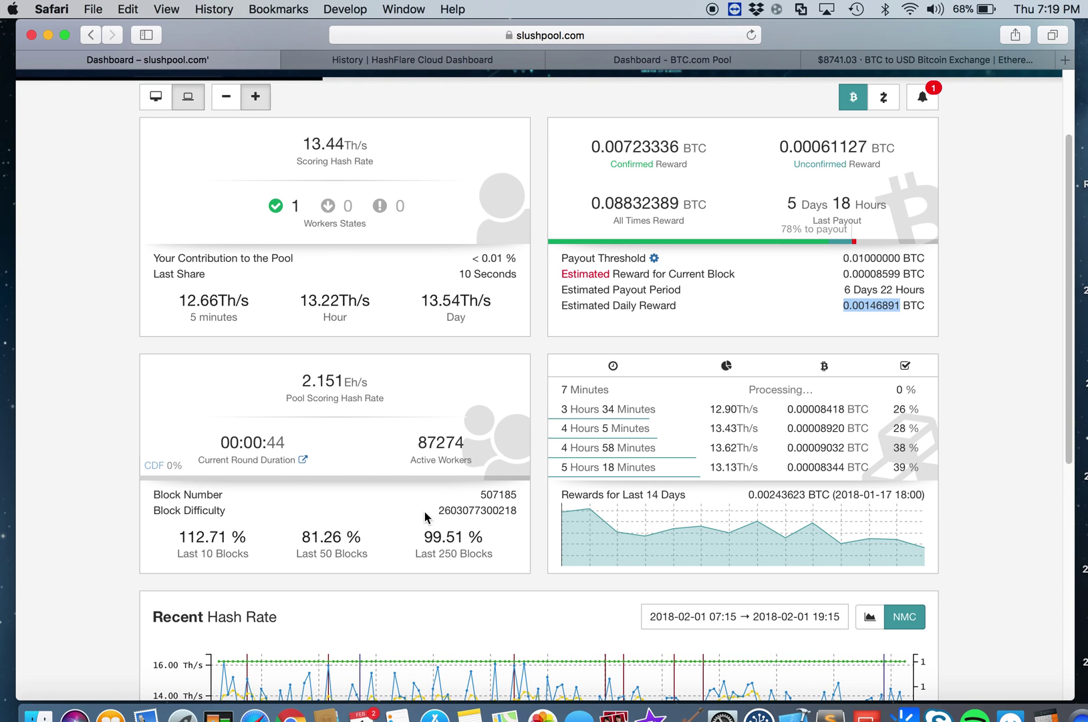
{"action": "scroll", "coordinate": [297, 533], "scroll_direction": "down", "scroll_amount": 1}
{"action": "mouse_move", "coordinate": [195, 543]}
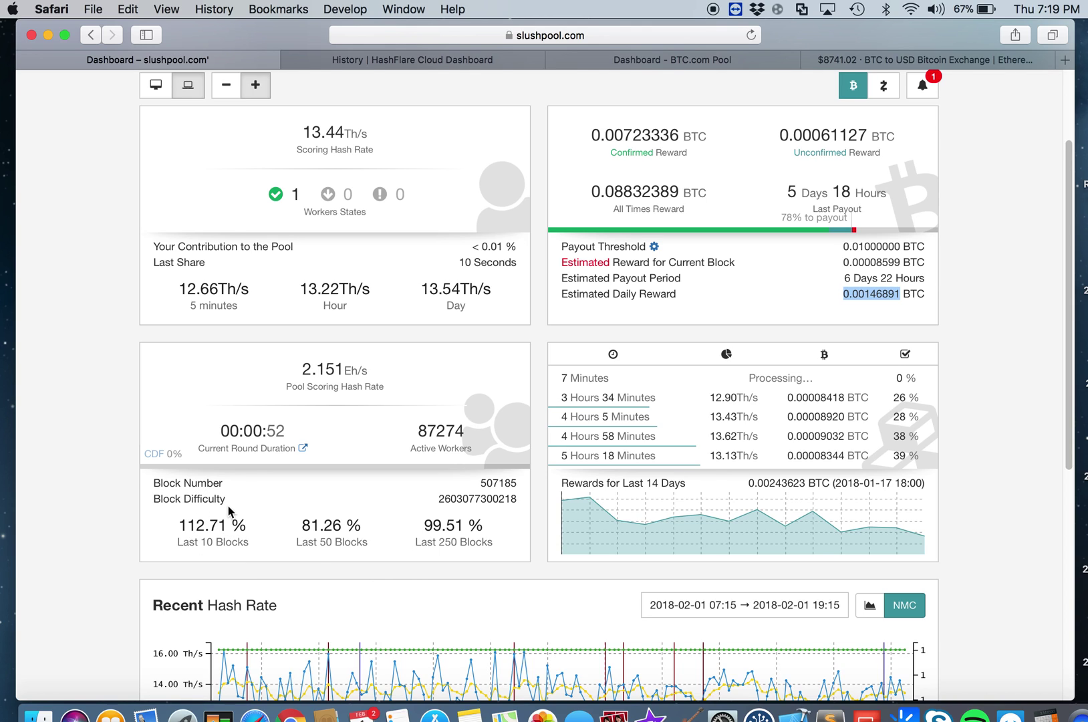
{"action": "mouse_move", "coordinate": [330, 555]}
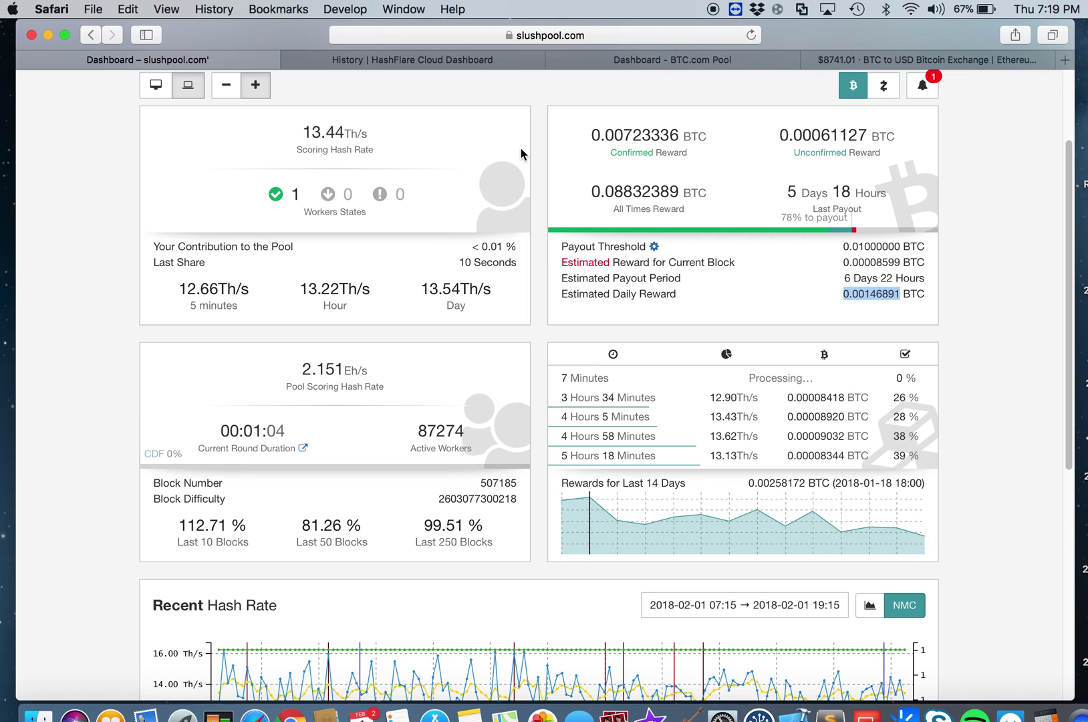
Review the contracts, purchases, withdrawals and log on the HashFlare history page.
{"action": "left_click", "coordinate": [451, 64]}
{"action": "scroll", "coordinate": [136, 454], "scroll_direction": "down", "scroll_amount": 1}
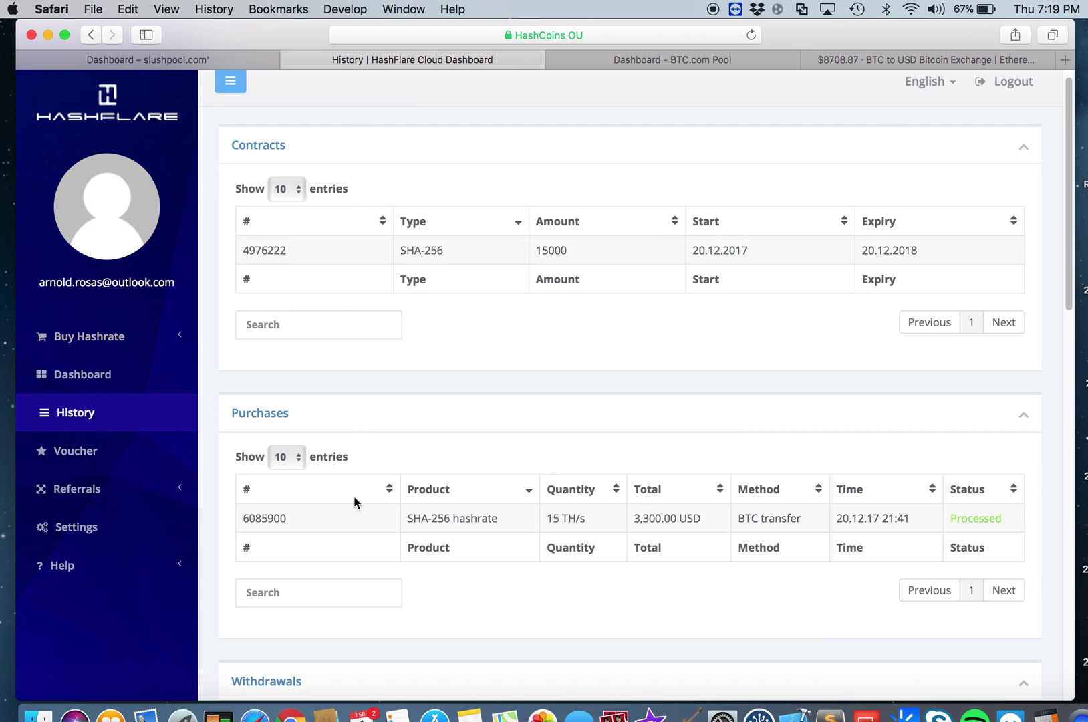
{"action": "scroll", "coordinate": [364, 505], "scroll_direction": "down", "scroll_amount": 6}
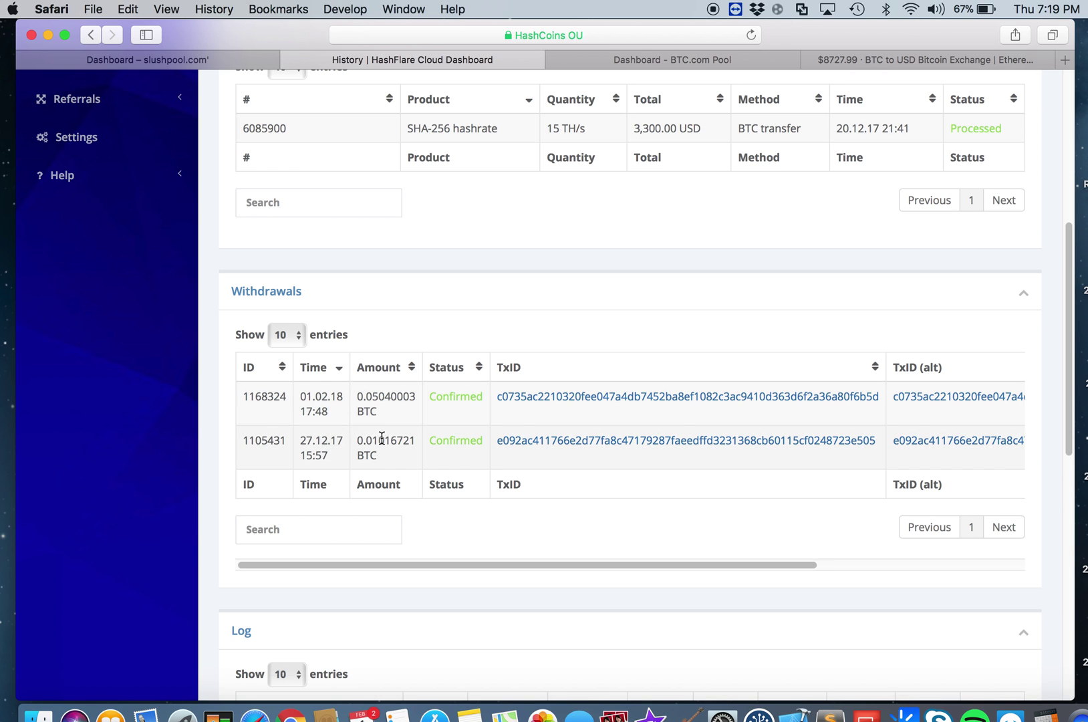
{"action": "scroll", "coordinate": [380, 451], "scroll_direction": "down", "scroll_amount": 5}
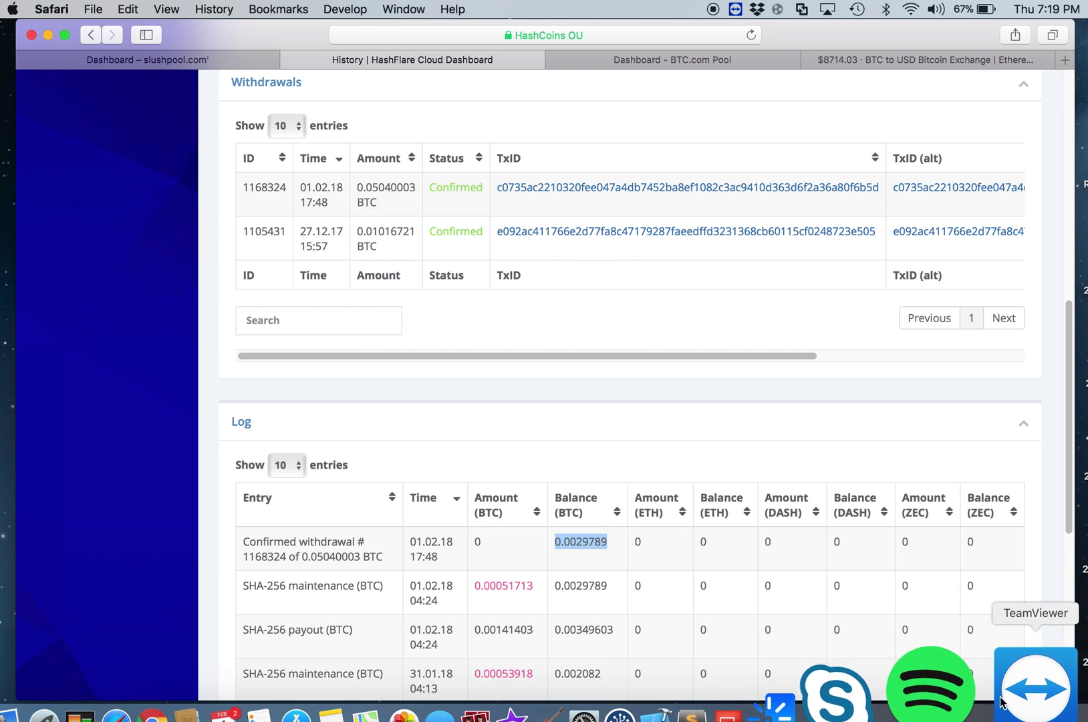
Clear Calculator and copy the first HashFlare amount, 0.05040003, from the note into it.
{"action": "left_click", "coordinate": [1063, 674]}
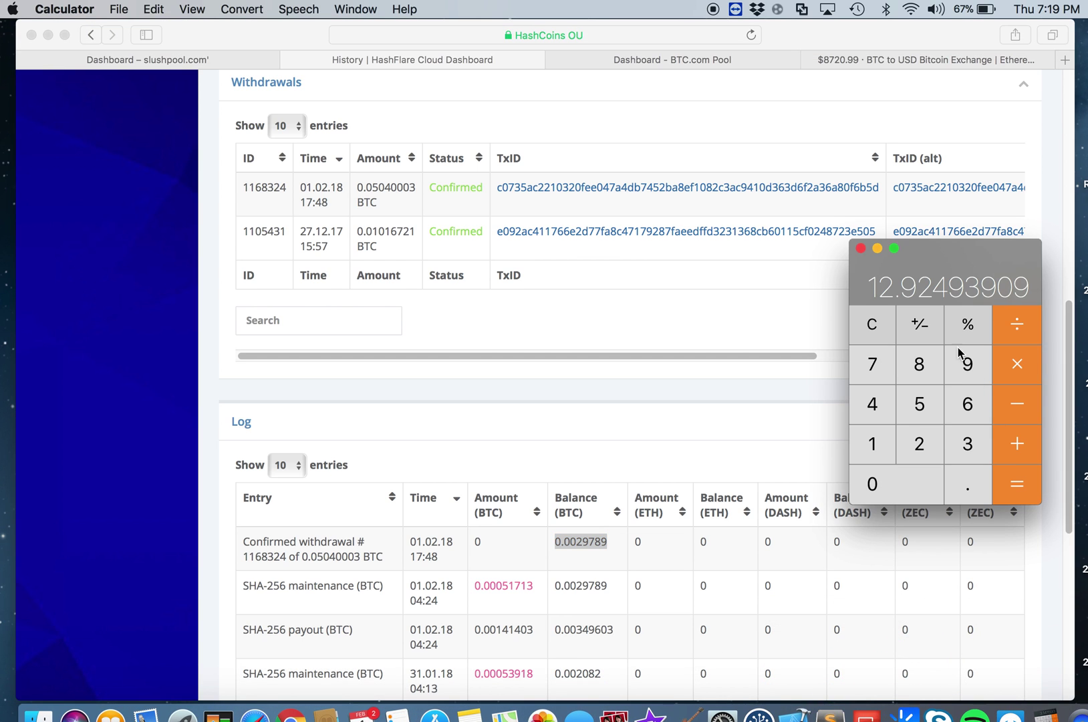
{"action": "left_click", "coordinate": [872, 324]}
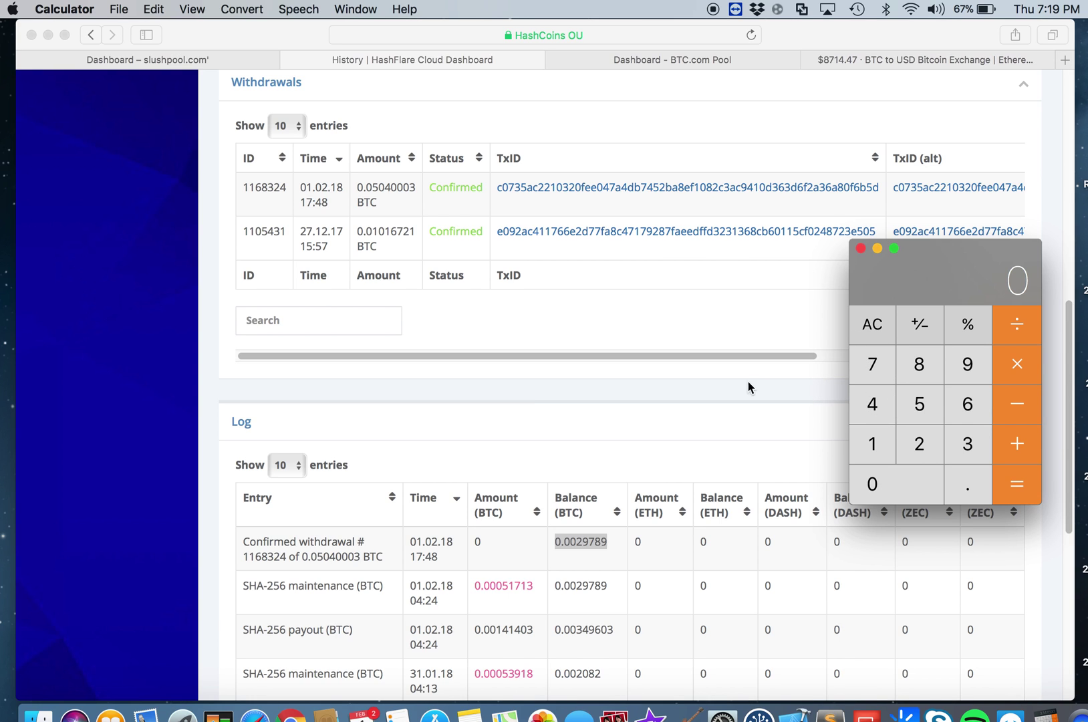
{"action": "left_click", "coordinate": [486, 707]}
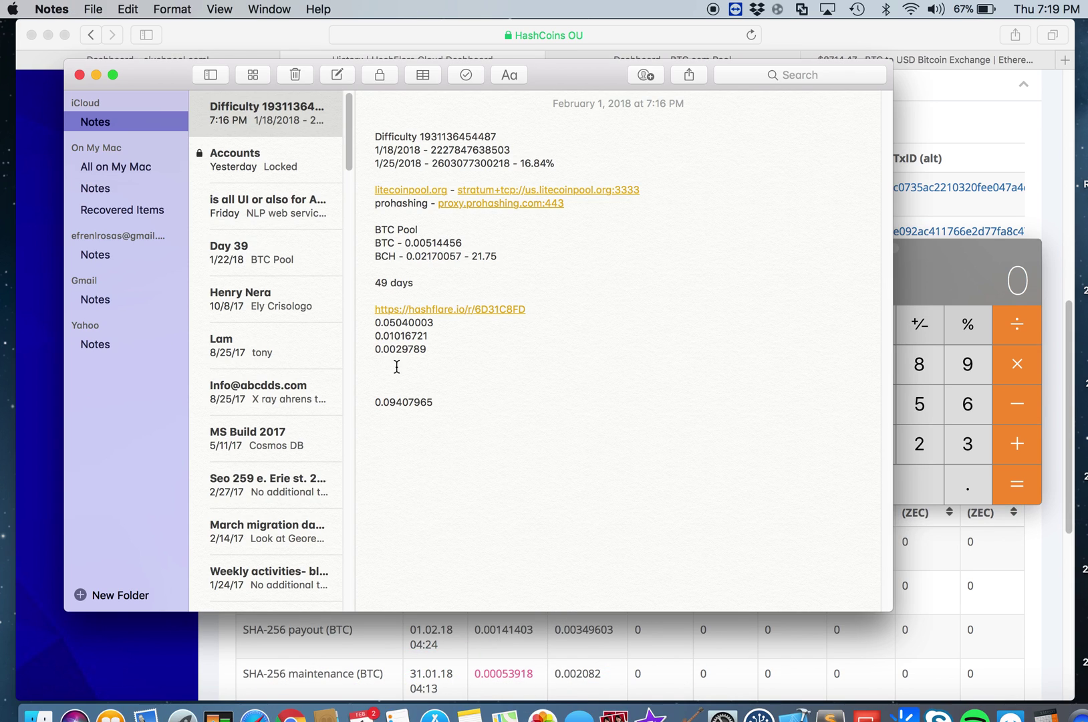
{"action": "left_click_drag", "start_coordinate": [375, 323], "coordinate": [432, 323]}
{"action": "key", "text": "super+c"}
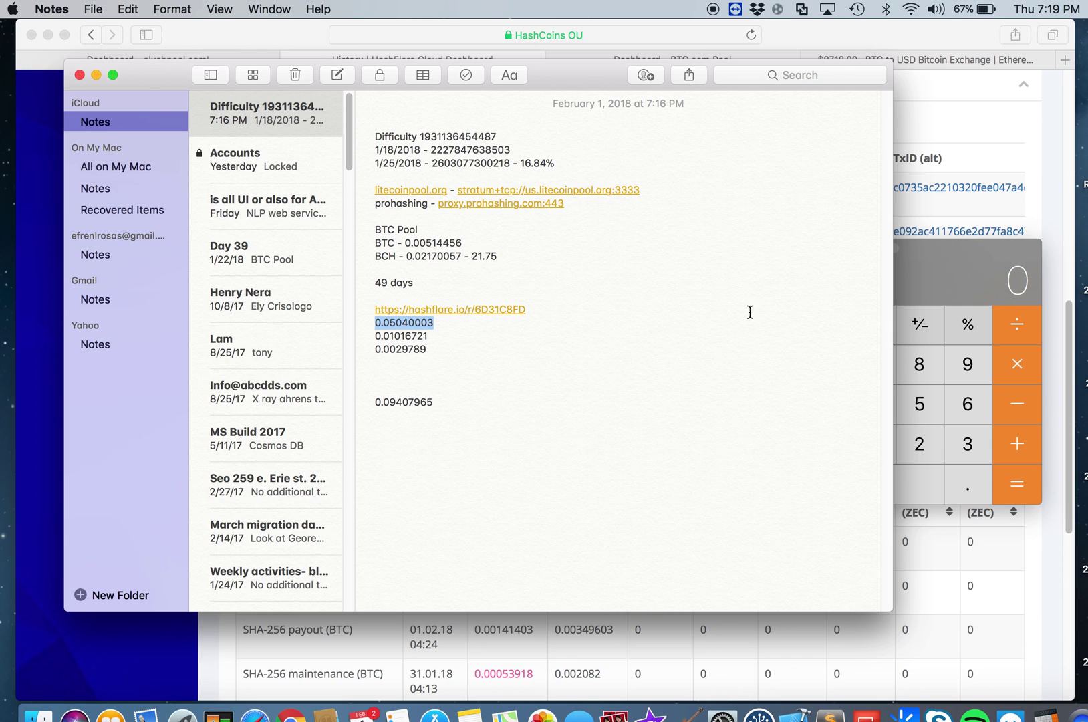
{"action": "left_click", "coordinate": [915, 286]}
{"action": "key", "text": "super+v"}
Add the second HashFlare amount from the note, 0.01016721, in Calculator.
{"action": "left_click", "coordinate": [378, 334]}
{"action": "left_click_drag", "start_coordinate": [377, 335], "coordinate": [428, 335]}
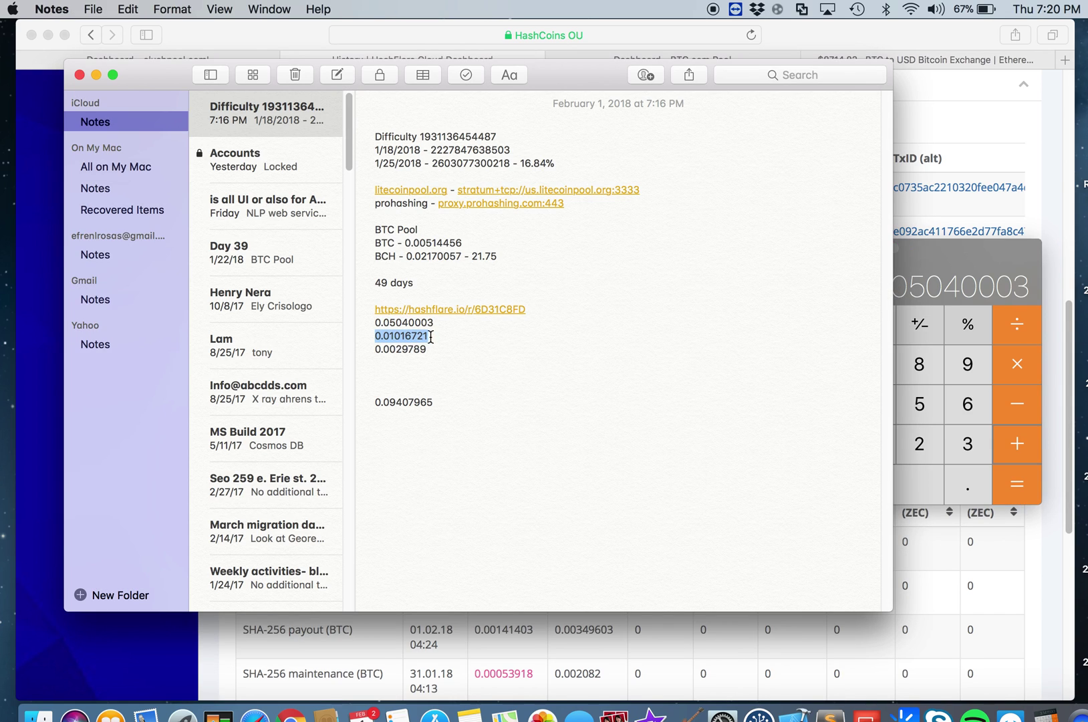
{"action": "key", "text": "super+c"}
{"action": "left_click", "coordinate": [947, 267]}
{"action": "key", "text": "super+v"}
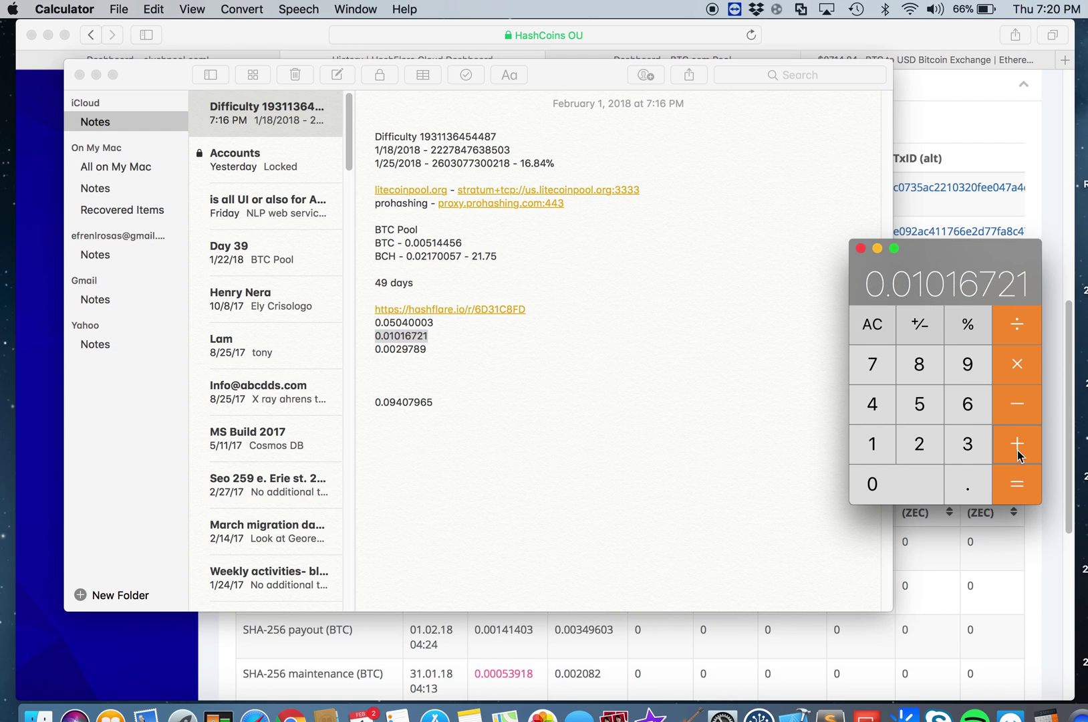
{"action": "left_click", "coordinate": [1017, 451]}
Add the third HashFlare amount from the note, 0.0029789, to complete the HashFlare BTC total.
{"action": "left_click", "coordinate": [383, 348]}
{"action": "left_click_drag", "start_coordinate": [378, 349], "coordinate": [428, 349]}
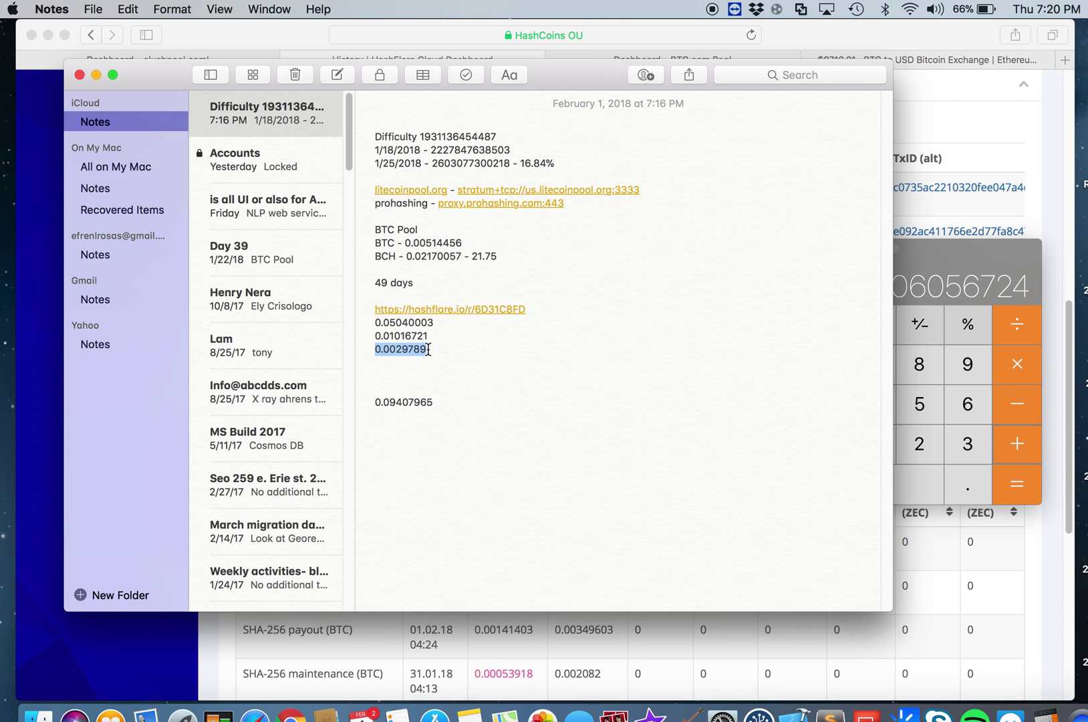
{"action": "left_click", "coordinate": [981, 281]}
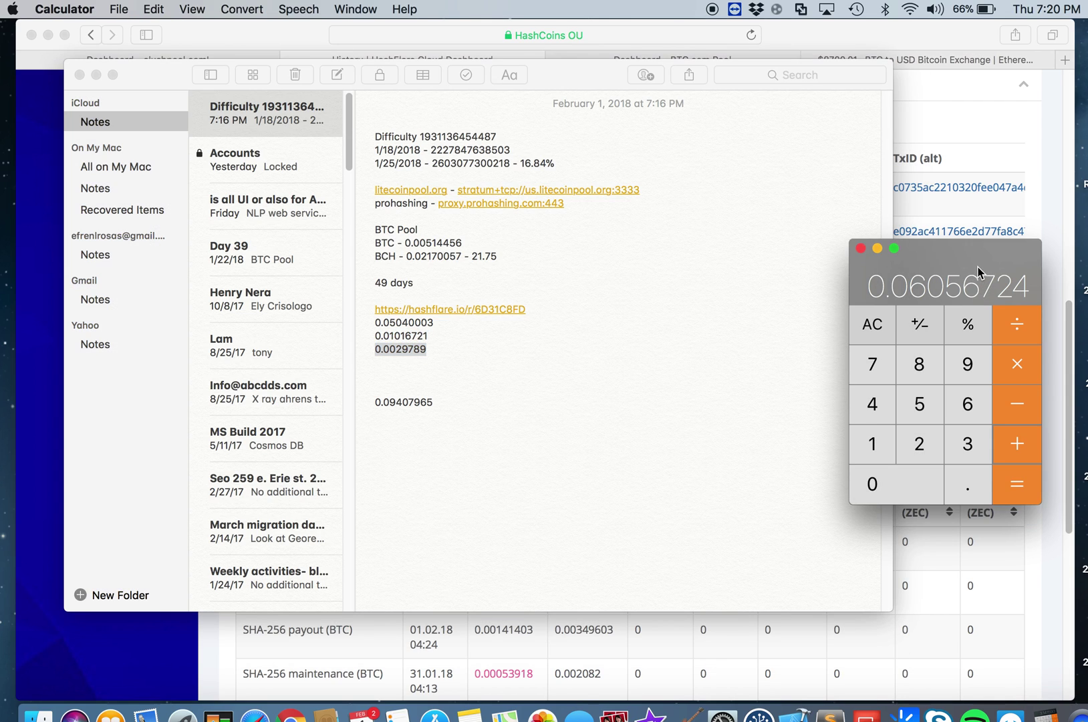
{"action": "key", "text": "super+v"}
{"action": "left_click", "coordinate": [1009, 473]}
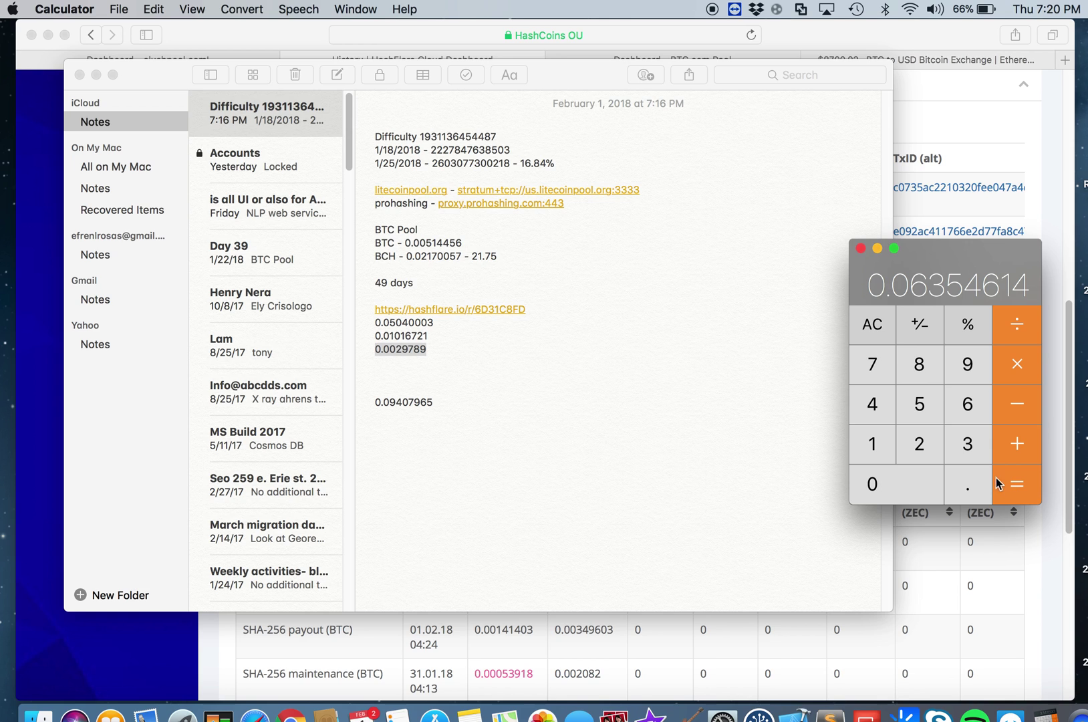
Return to the HashFlare history in Safari and examine the log's SHA-256 payout and maintenance entries.
{"action": "left_click", "coordinate": [915, 22]}
{"action": "scroll", "coordinate": [479, 582], "scroll_direction": "down", "scroll_amount": 5}
{"action": "scroll", "coordinate": [481, 587], "scroll_direction": "down", "scroll_amount": 3}
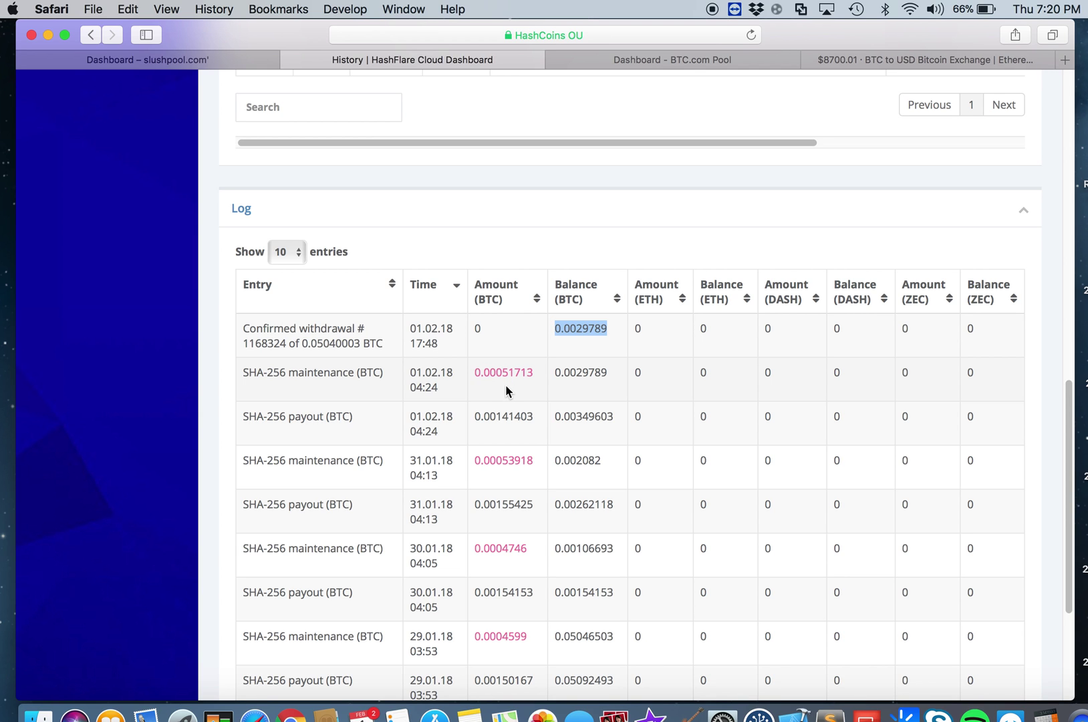
Examine the SHA-256 maintenance fees in the HashFlare log, highlighting the 31.01.18 entry.
{"action": "scroll", "coordinate": [505, 385], "scroll_direction": "down", "scroll_amount": 3}
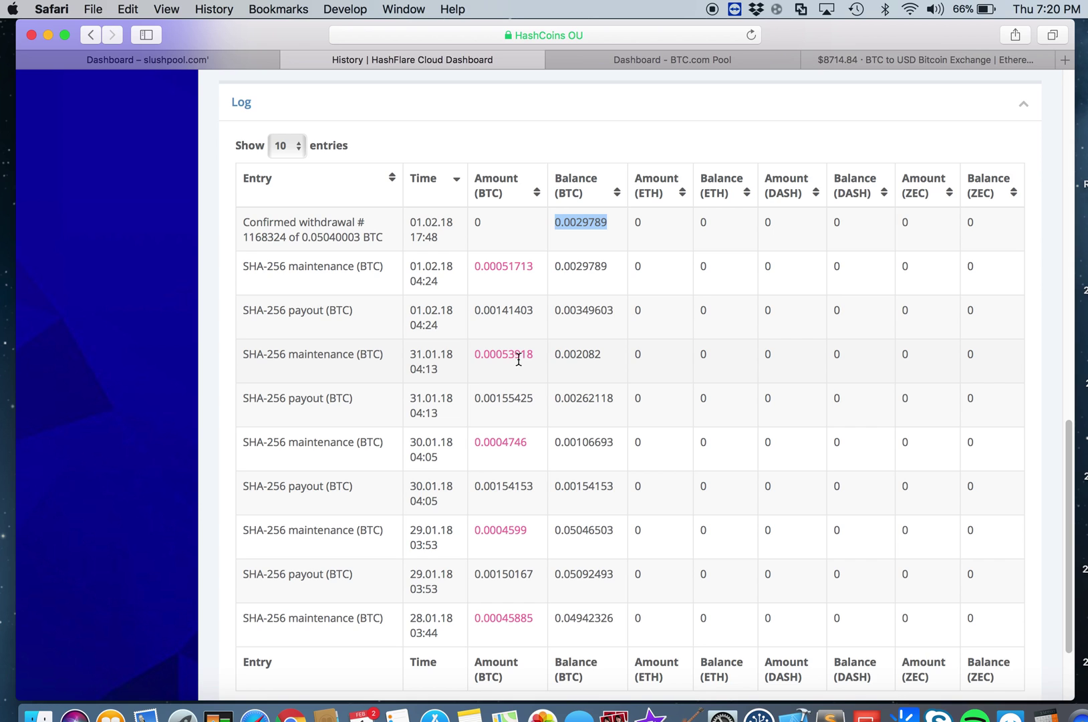
{"action": "left_click", "coordinate": [475, 354]}
{"action": "left_click_drag", "start_coordinate": [244, 354], "coordinate": [397, 356]}
{"action": "scroll", "coordinate": [540, 374], "scroll_direction": "up", "scroll_amount": 1}
Switch to Calculator and multiply the HashFlare BTC total by 8799 to convert it to US dollars.
{"action": "key", "text": "super+Tab"}
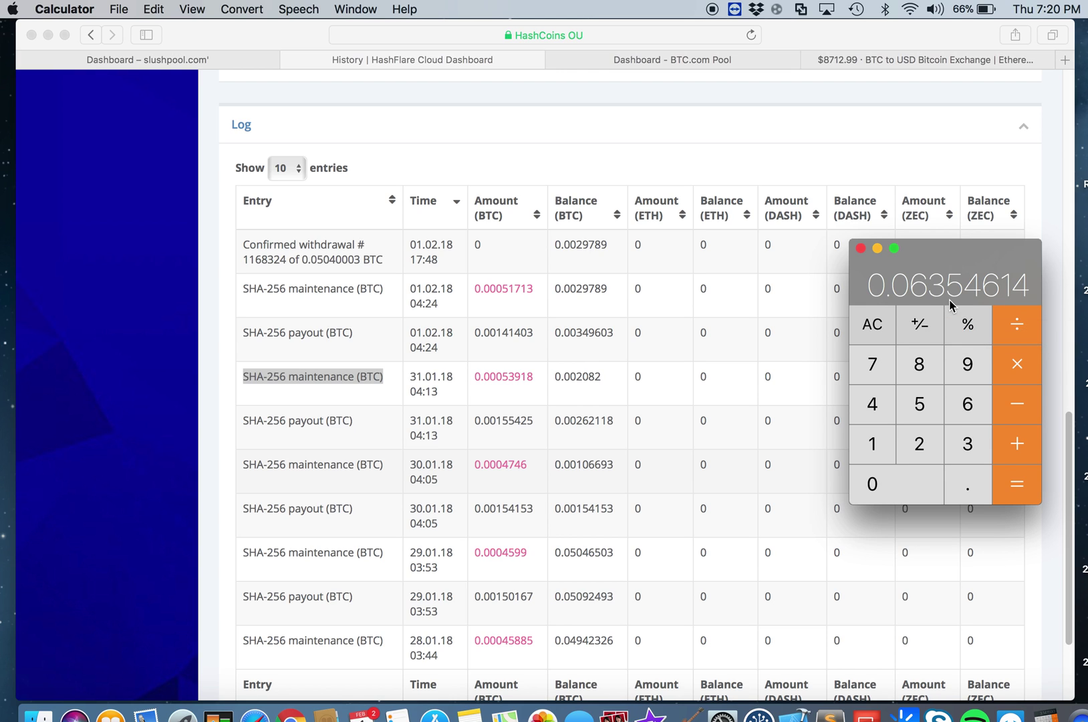
{"action": "left_click", "coordinate": [1070, 470]}
{"action": "key", "text": "super+Tab"}
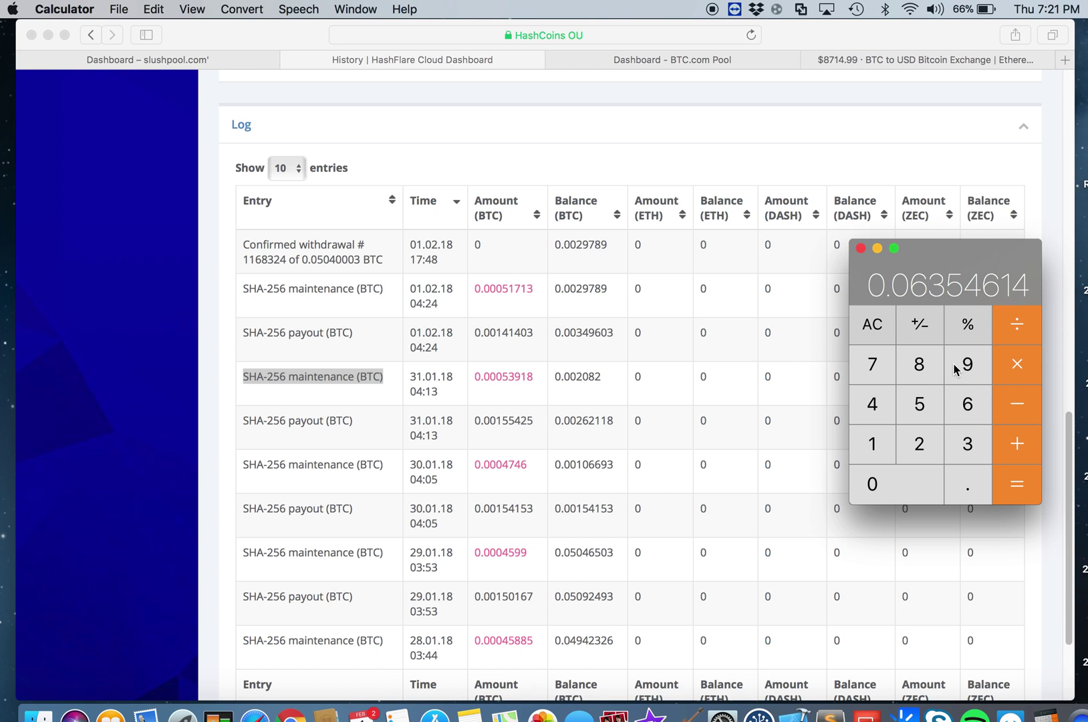
{"action": "key", "text": "super+c"}
{"action": "left_click", "coordinate": [918, 364]}
{"action": "left_click", "coordinate": [875, 367]}
{"action": "double_click", "coordinate": [969, 371]}
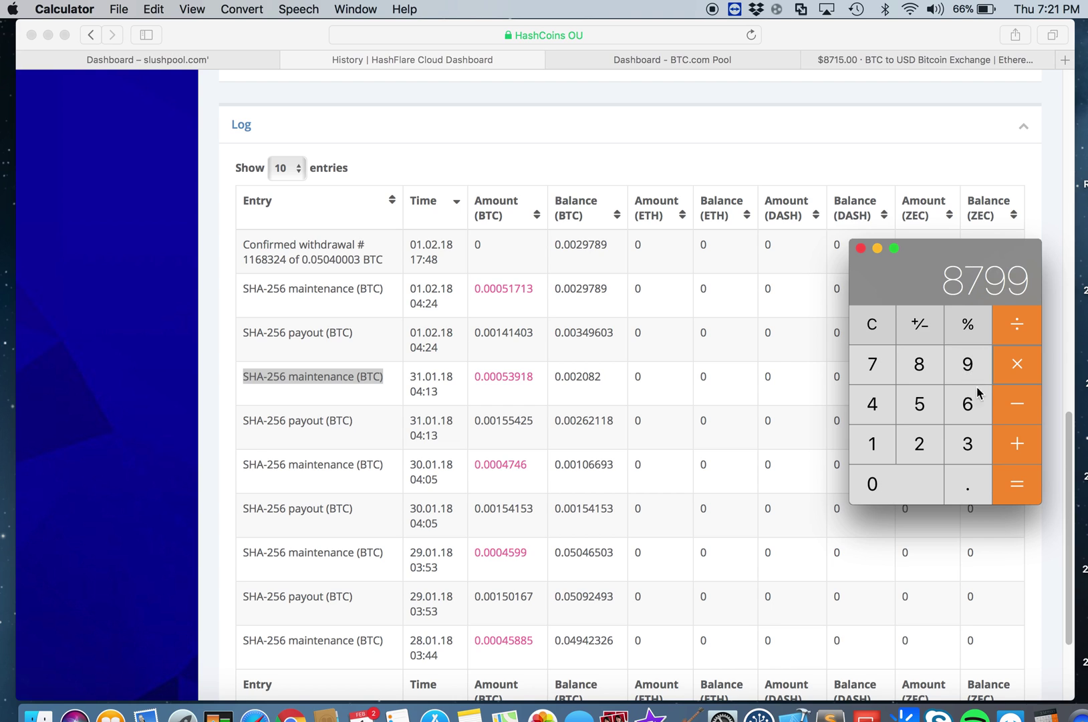
{"action": "left_click", "coordinate": [1016, 495]}
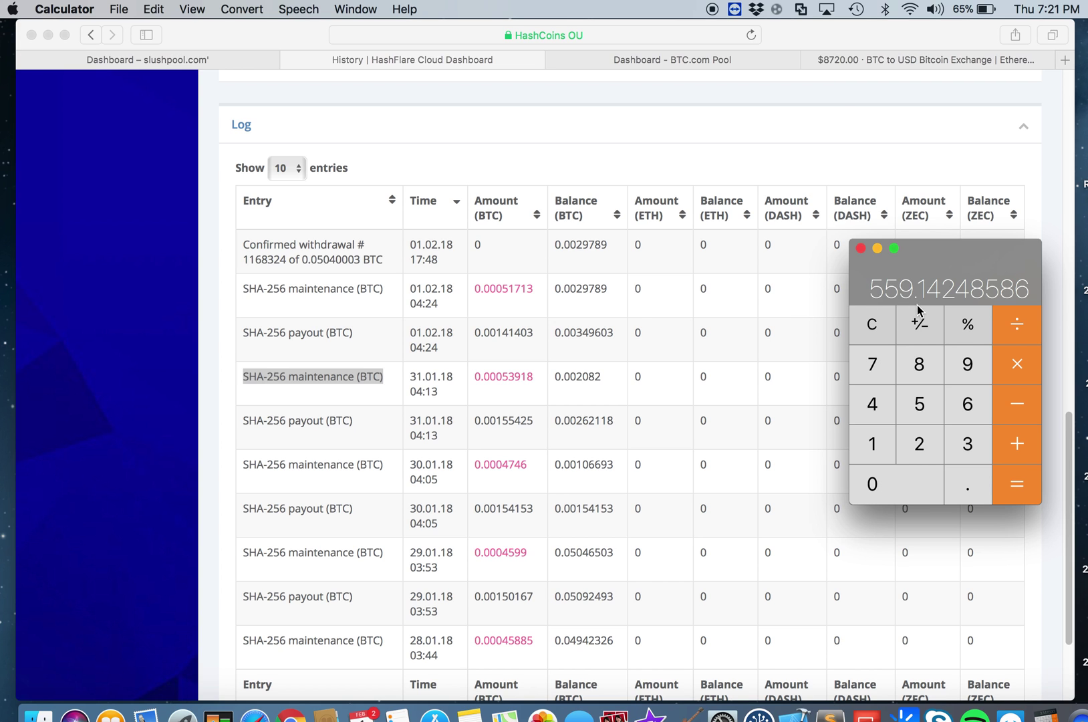
Check the contract start date in the HashFlare history and divide the dollar total by 43 for the daily average.
{"action": "scroll", "coordinate": [511, 369], "scroll_direction": "down", "scroll_amount": 2}
{"action": "scroll", "coordinate": [476, 386], "scroll_direction": "up", "scroll_amount": 15}
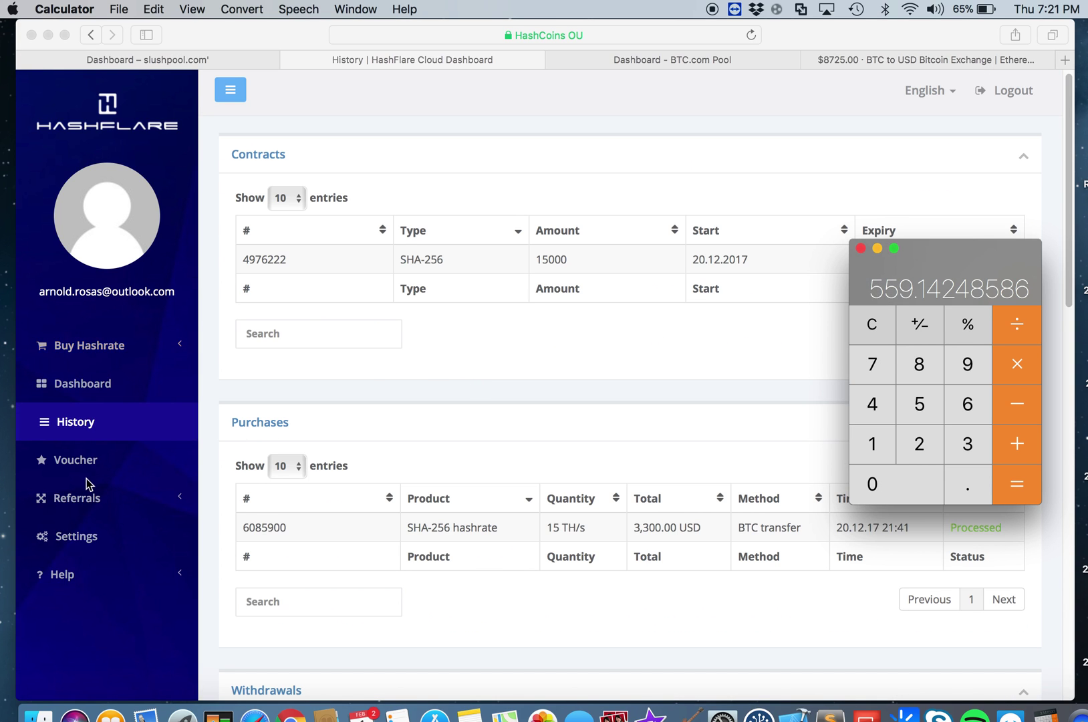
{"action": "scroll", "coordinate": [243, 528], "scroll_direction": "down", "scroll_amount": 1}
{"action": "scroll", "coordinate": [294, 521], "scroll_direction": "up", "scroll_amount": 2}
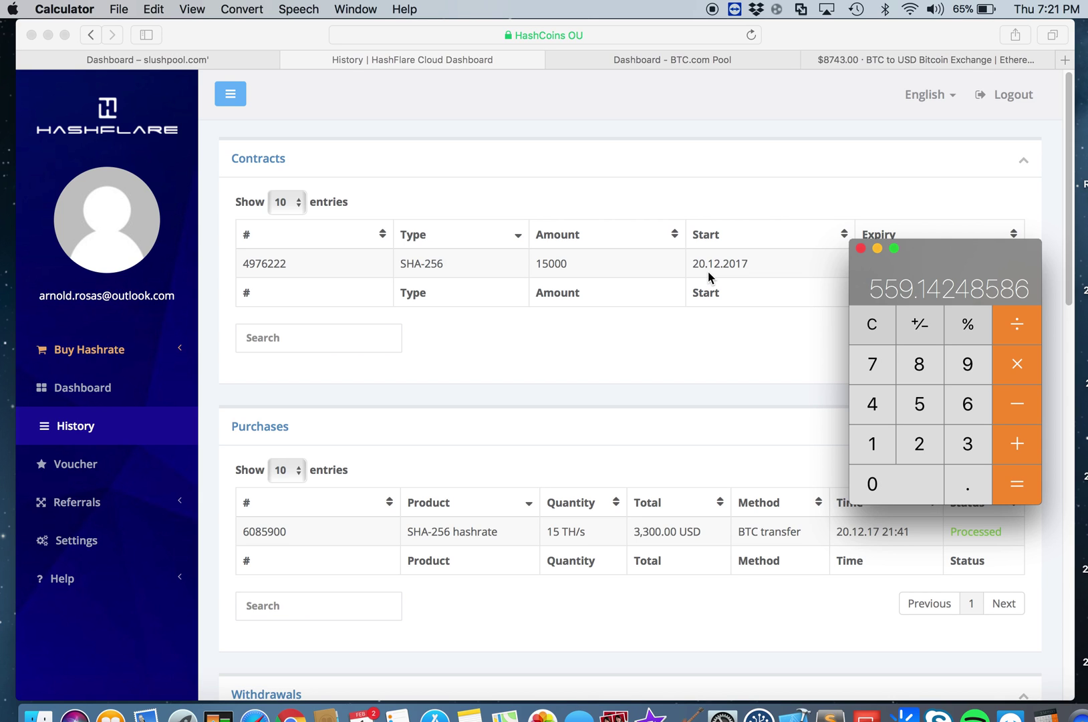
{"action": "left_click", "coordinate": [1023, 344]}
{"action": "left_click", "coordinate": [875, 421]}
{"action": "left_click", "coordinate": [967, 444]}
{"action": "left_click", "coordinate": [1013, 486]}
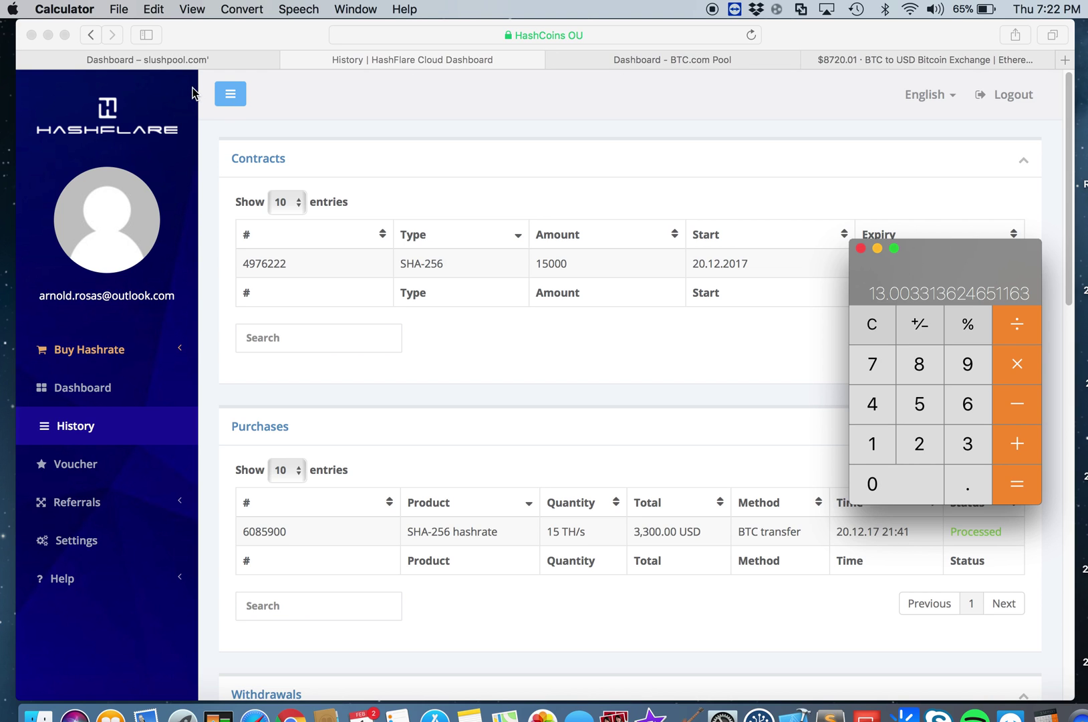
Open the HashFlare dashboard and examine the BTC balance chart and SHA-256 revenue forecast.
{"action": "left_click", "coordinate": [81, 395]}
{"action": "left_click", "coordinate": [81, 395]}
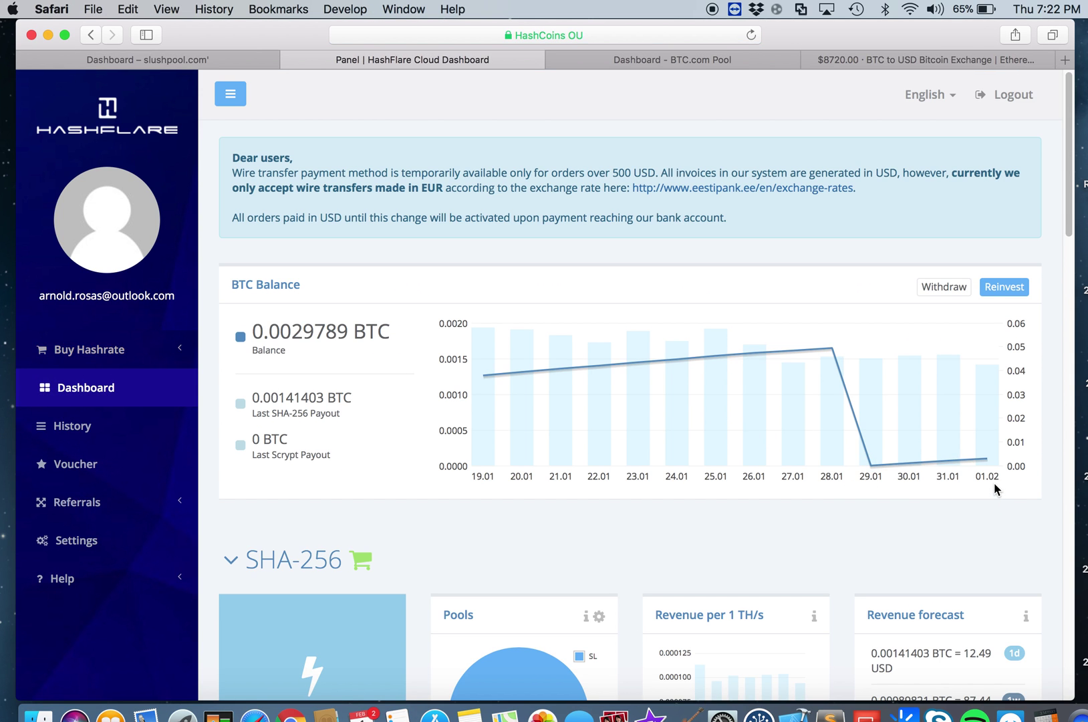
{"action": "scroll", "coordinate": [994, 483], "scroll_direction": "down", "scroll_amount": 5}
{"action": "scroll", "coordinate": [982, 529], "scroll_direction": "down", "scroll_amount": 3}
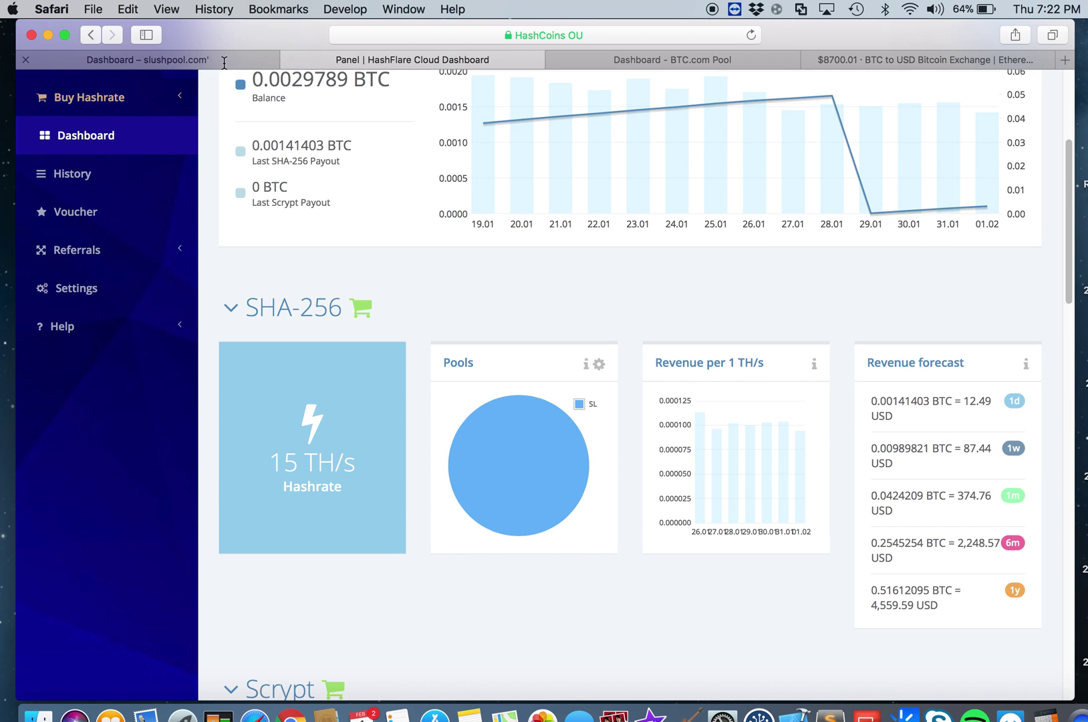
Copy Slush Pool's estimated daily reward, 0.00143053 BTC, into a cleared Calculator.
{"action": "left_click", "coordinate": [179, 66]}
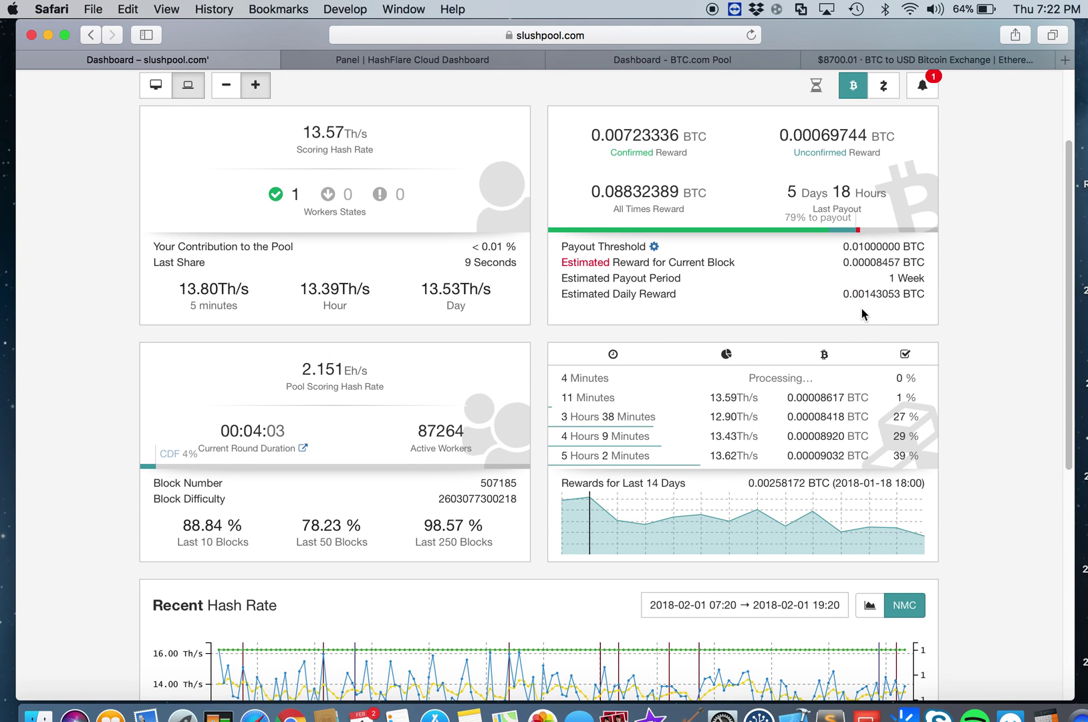
{"action": "left_click_drag", "start_coordinate": [846, 294], "coordinate": [896, 322]}
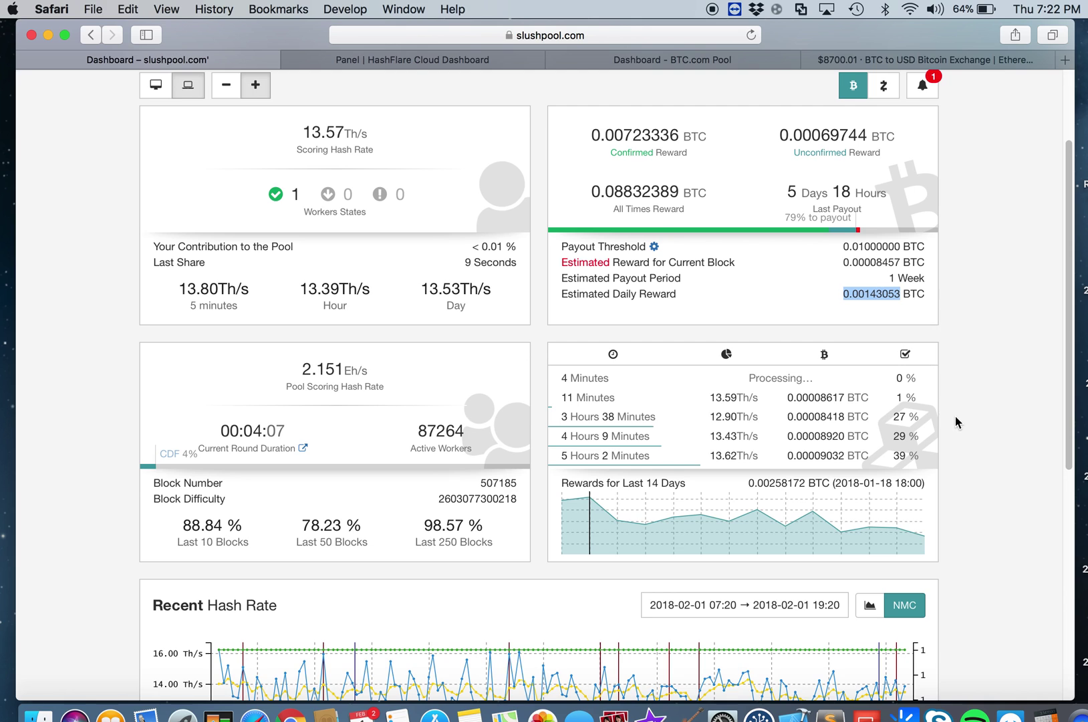
{"action": "key", "text": "super+Tab"}
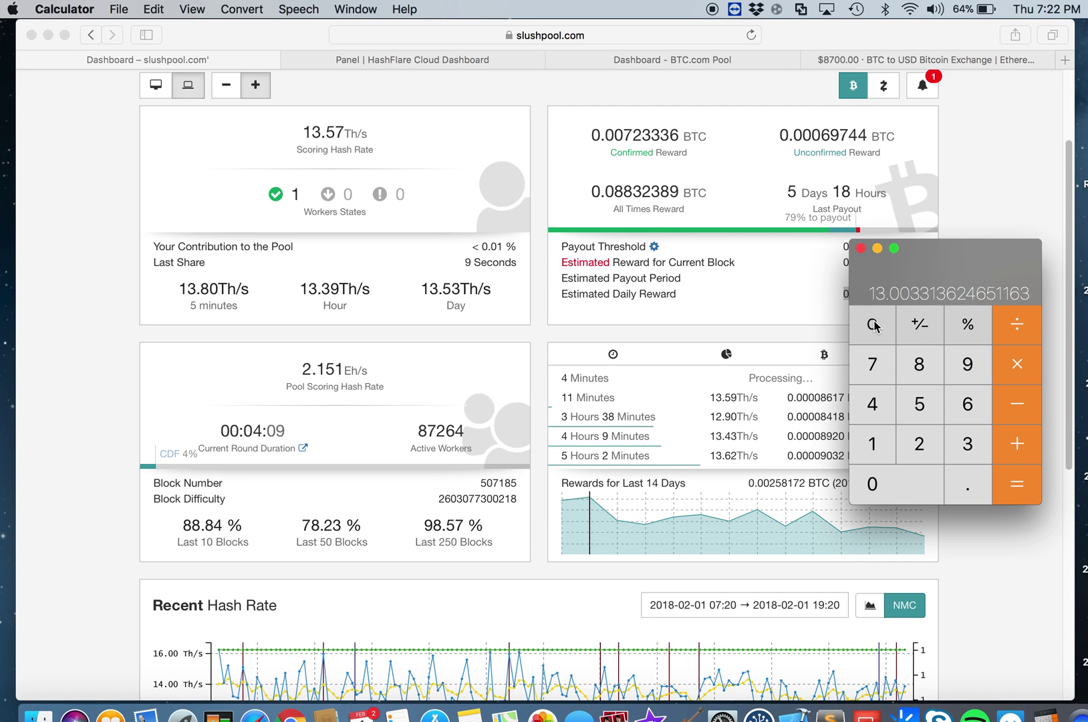
{"action": "left_click", "coordinate": [874, 323]}
{"action": "key", "text": "super+v"}
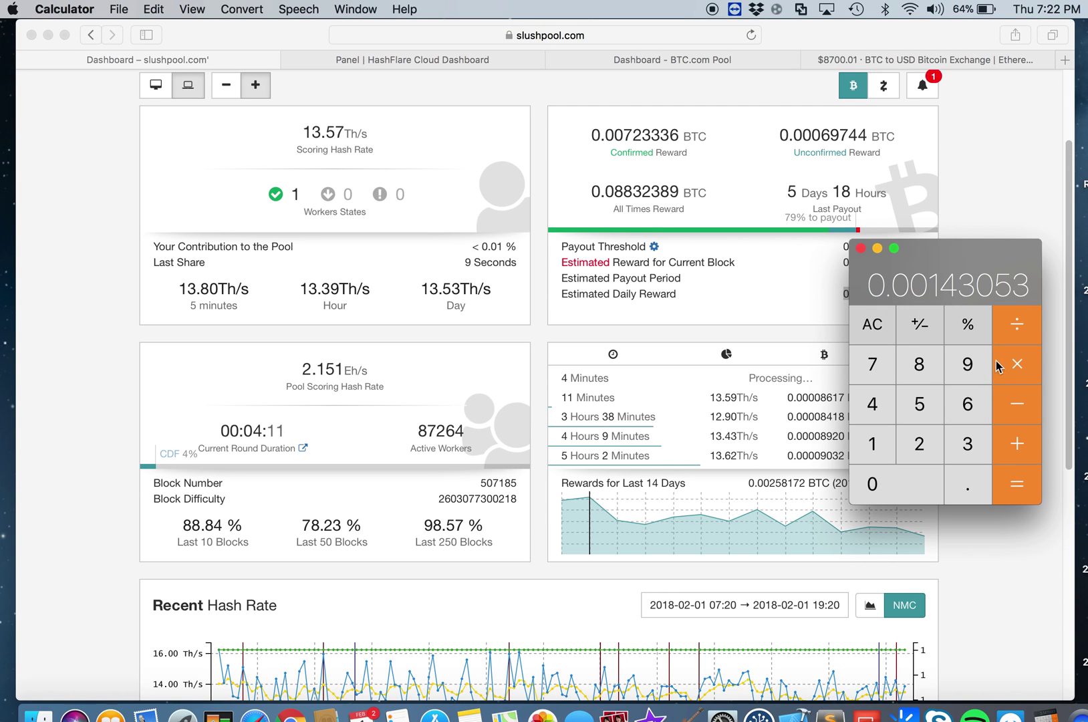
Multiply the Slush Pool daily reward by 8799 to convert it to US dollars.
{"action": "key", "text": "asterisk"}
{"action": "left_click", "coordinate": [915, 368]}
{"action": "key", "text": "7"}
{"action": "left_click", "coordinate": [955, 364]}
{"action": "left_click", "coordinate": [956, 364]}
{"action": "left_click", "coordinate": [1026, 489]}
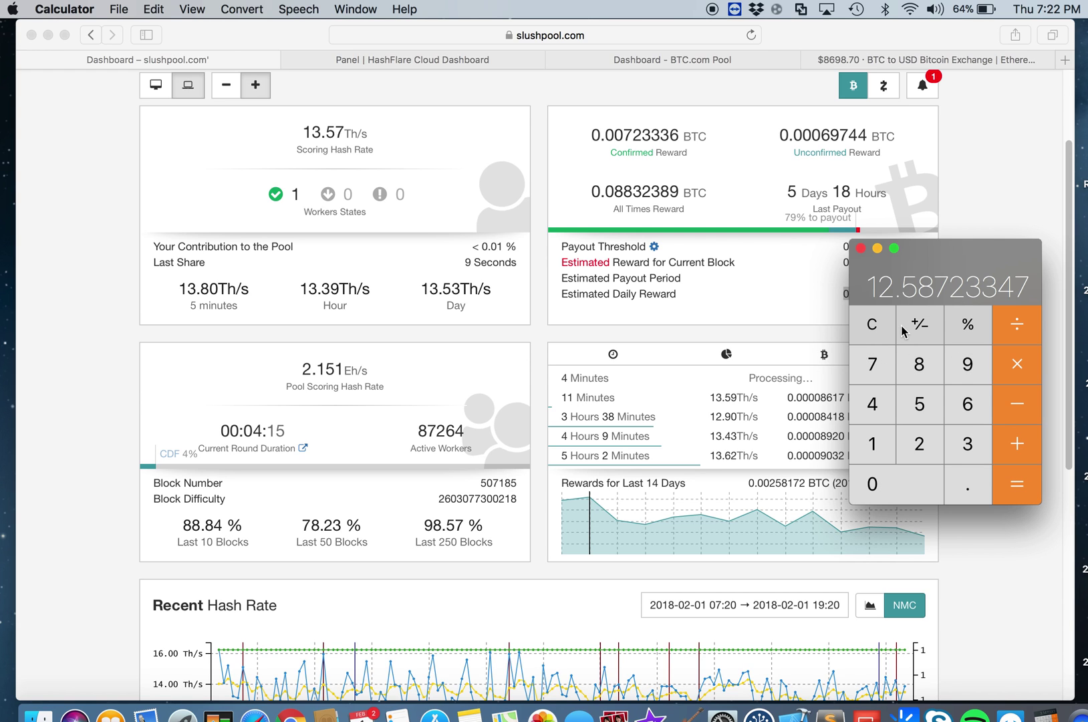
Compare the Slush Pool daily dollar reward in Calculator with HashFlare's one-day revenue forecast.
{"action": "left_click_drag", "start_coordinate": [937, 263], "coordinate": [862, 302]}
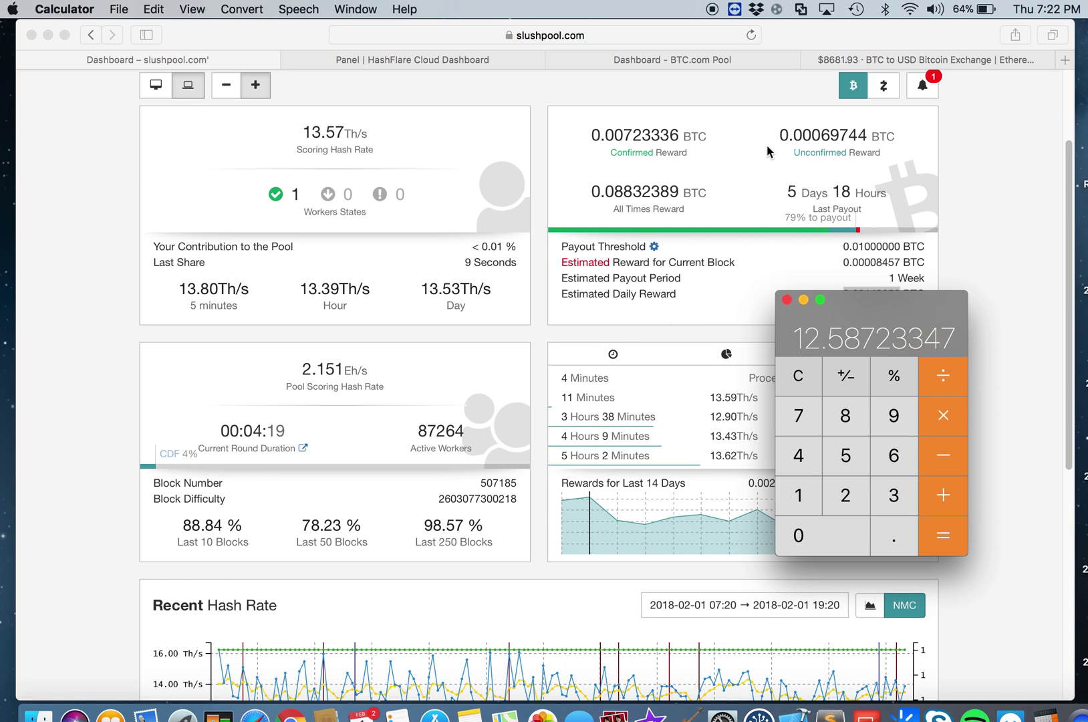
{"action": "left_click", "coordinate": [404, 60]}
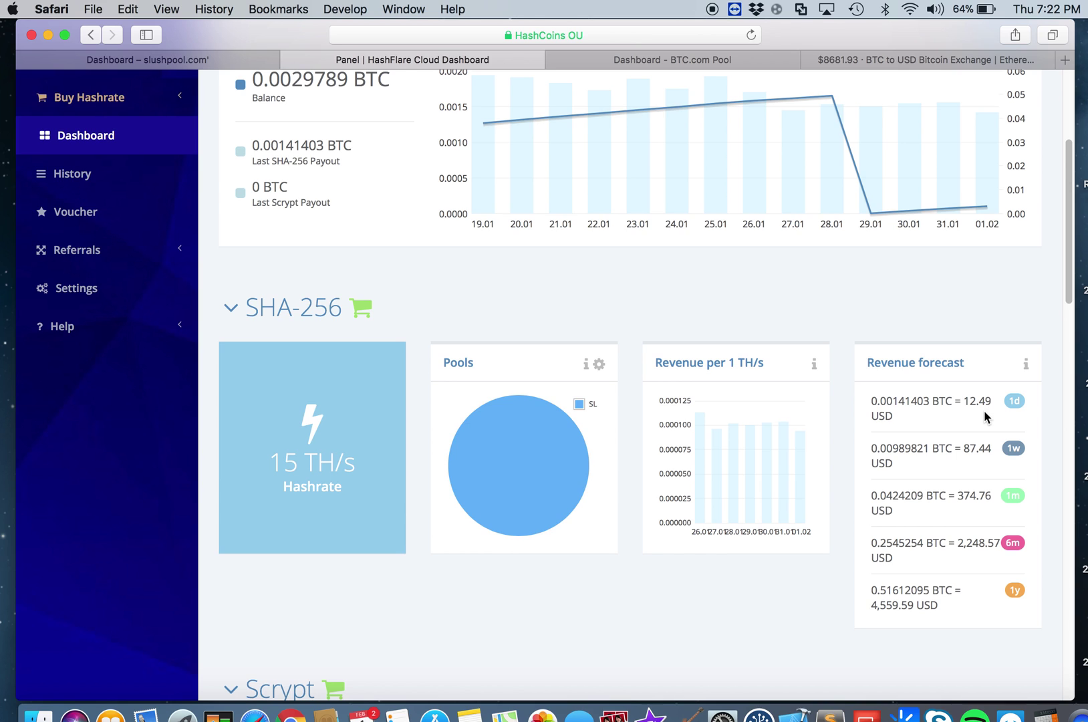
{"action": "key", "text": "super+Tab"}
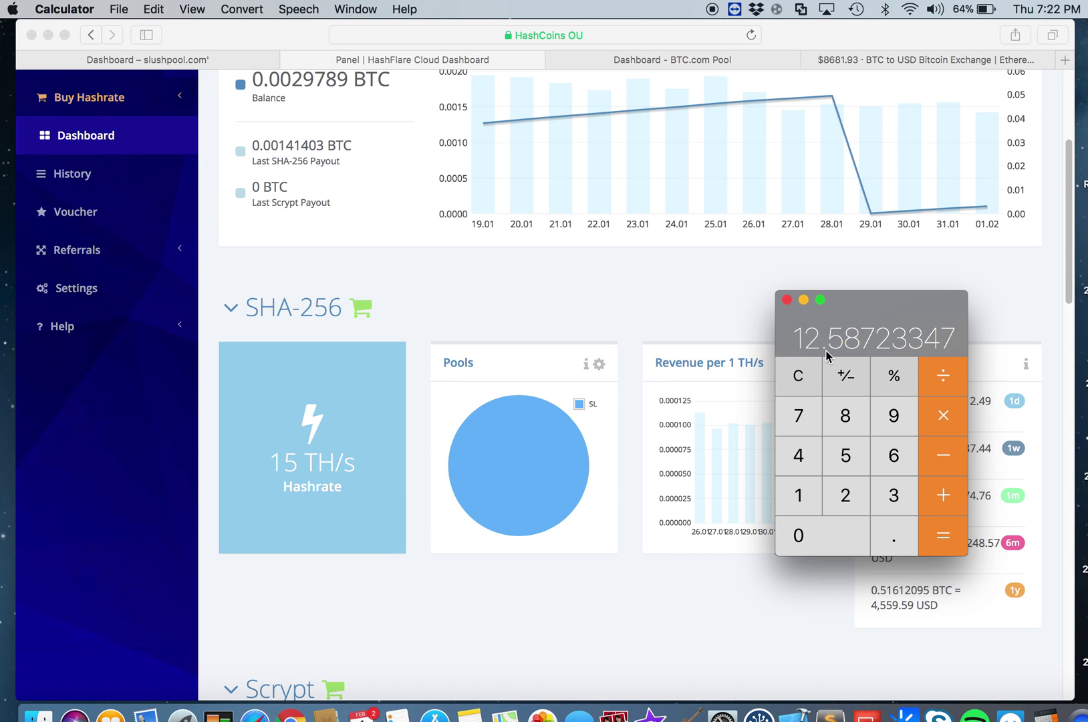
{"action": "key", "text": "super+Tab"}
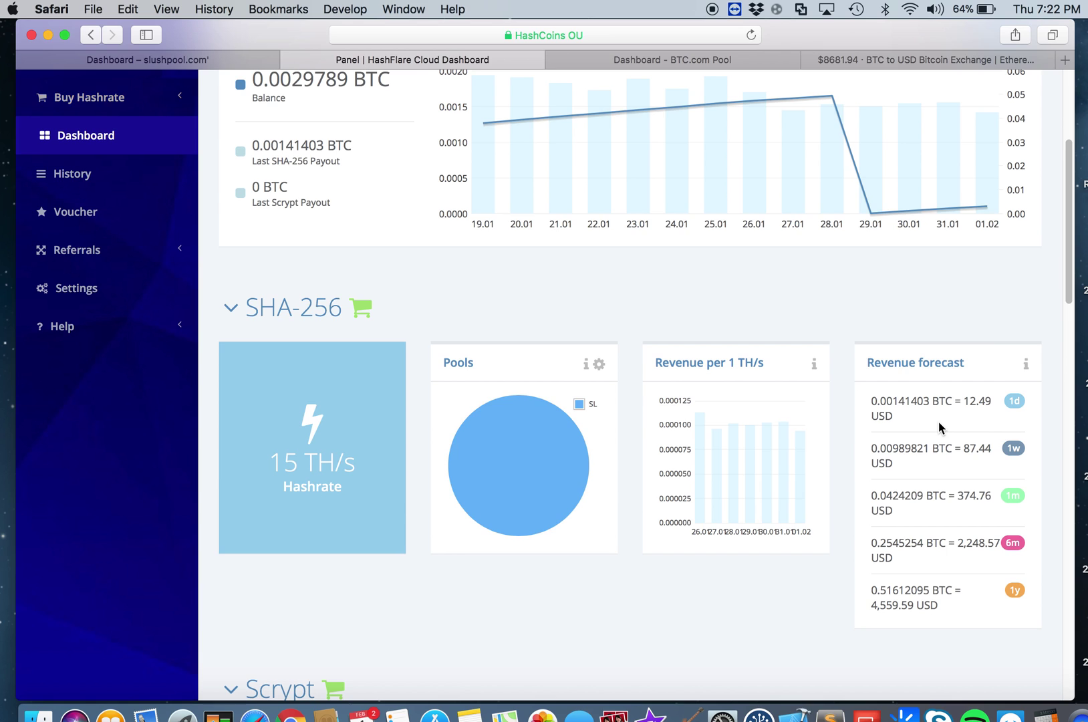
{"action": "key", "text": "super+Tab"}
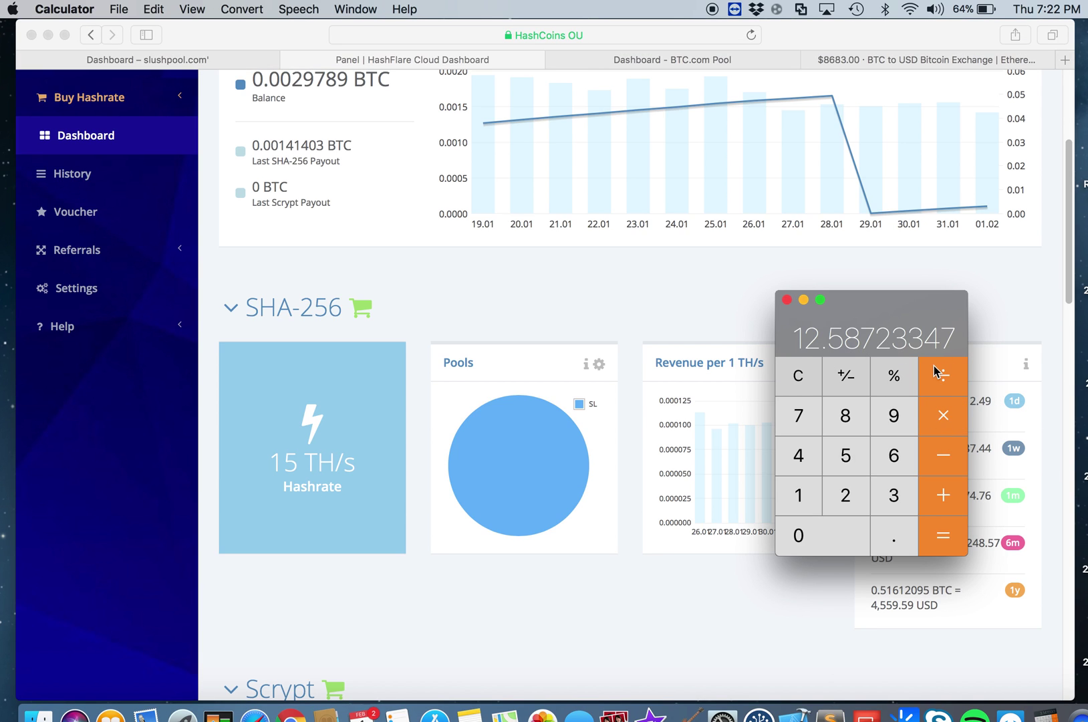
Multiply the Slush Pool daily dollar reward by 30 for a month, and that result by 12 for a year.
{"action": "left_click", "coordinate": [939, 423]}
{"action": "left_click", "coordinate": [898, 496]}
{"action": "left_click", "coordinate": [843, 527]}
{"action": "left_click", "coordinate": [942, 538]}
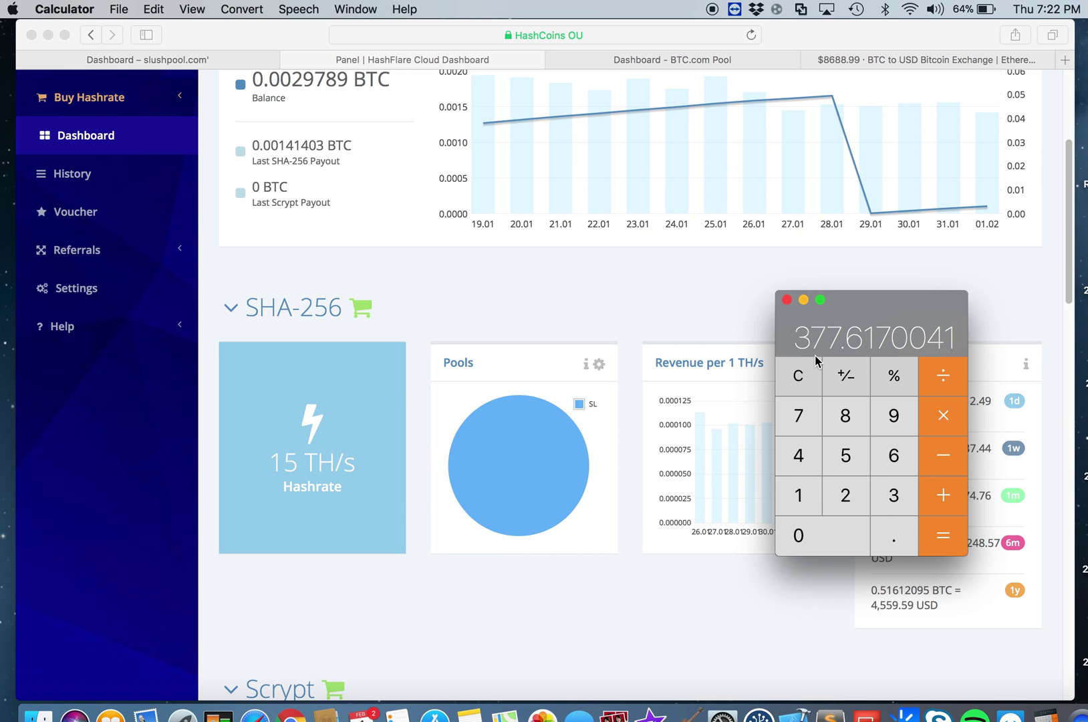
{"action": "left_click", "coordinate": [943, 417]}
{"action": "left_click", "coordinate": [801, 494]}
{"action": "left_click", "coordinate": [838, 495]}
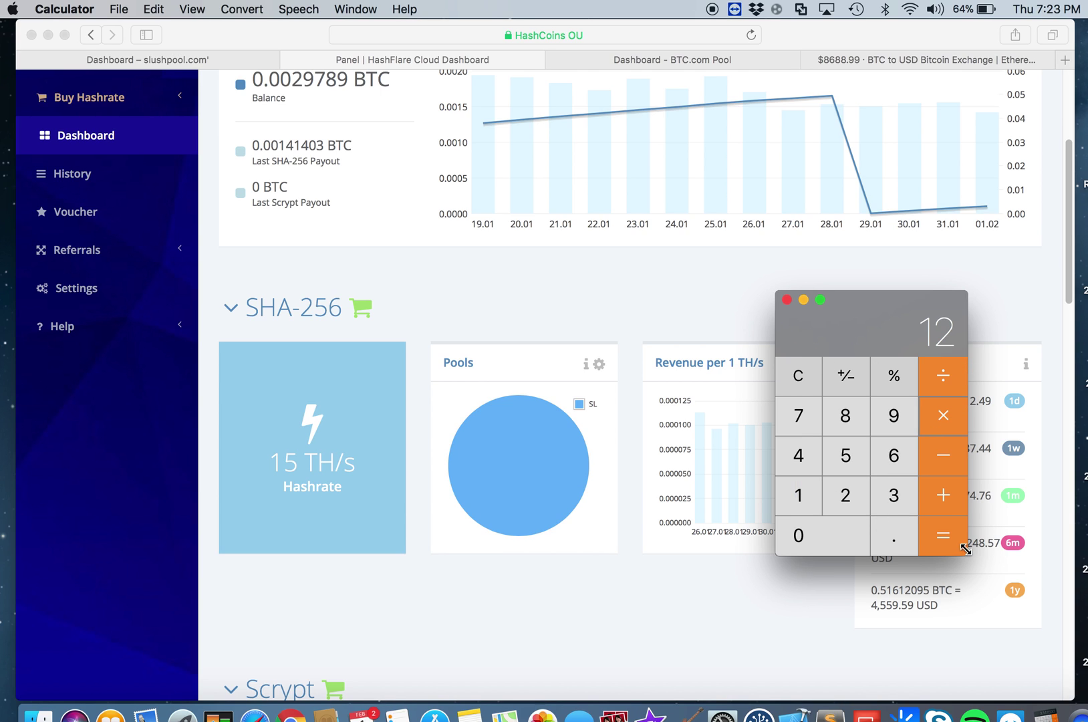
{"action": "left_click", "coordinate": [945, 539]}
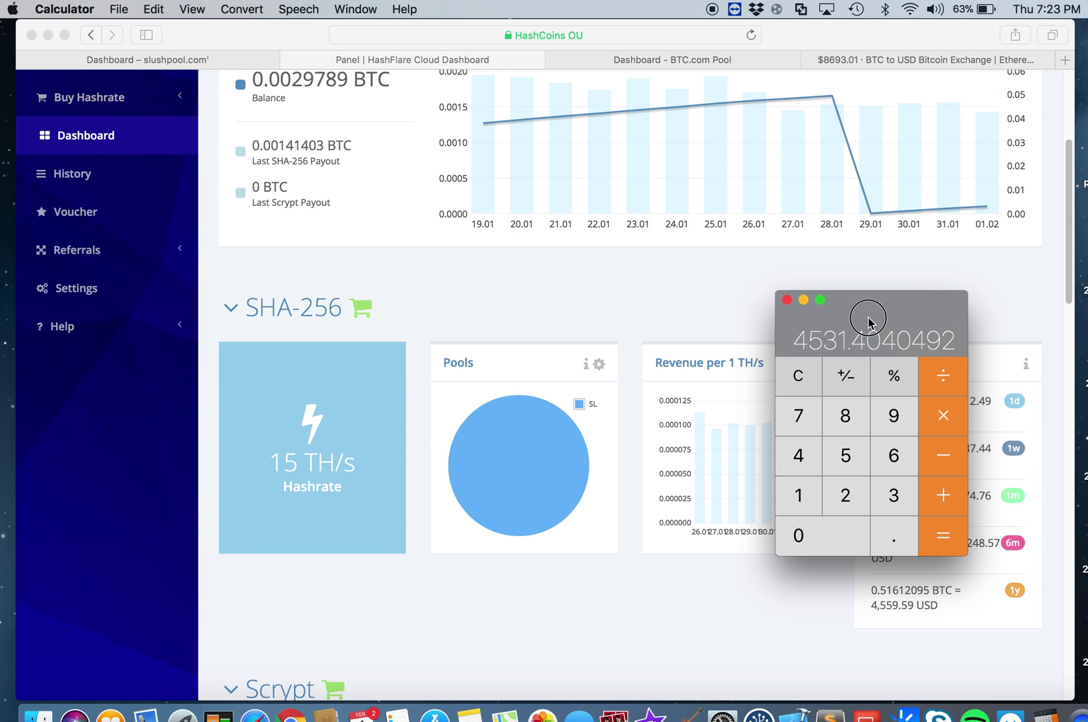
Clear Calculator and move its window off HashFlare's revenue forecast.
{"action": "left_click_drag", "start_coordinate": [866, 302], "coordinate": [882, 285]}
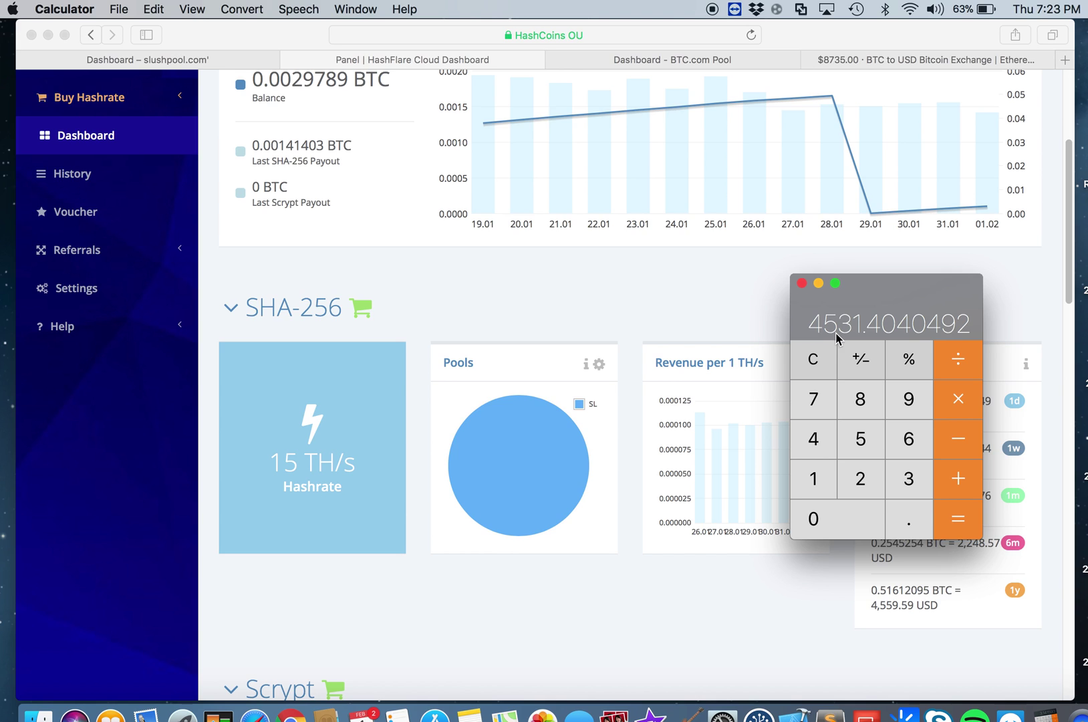
{"action": "left_click", "coordinate": [821, 367]}
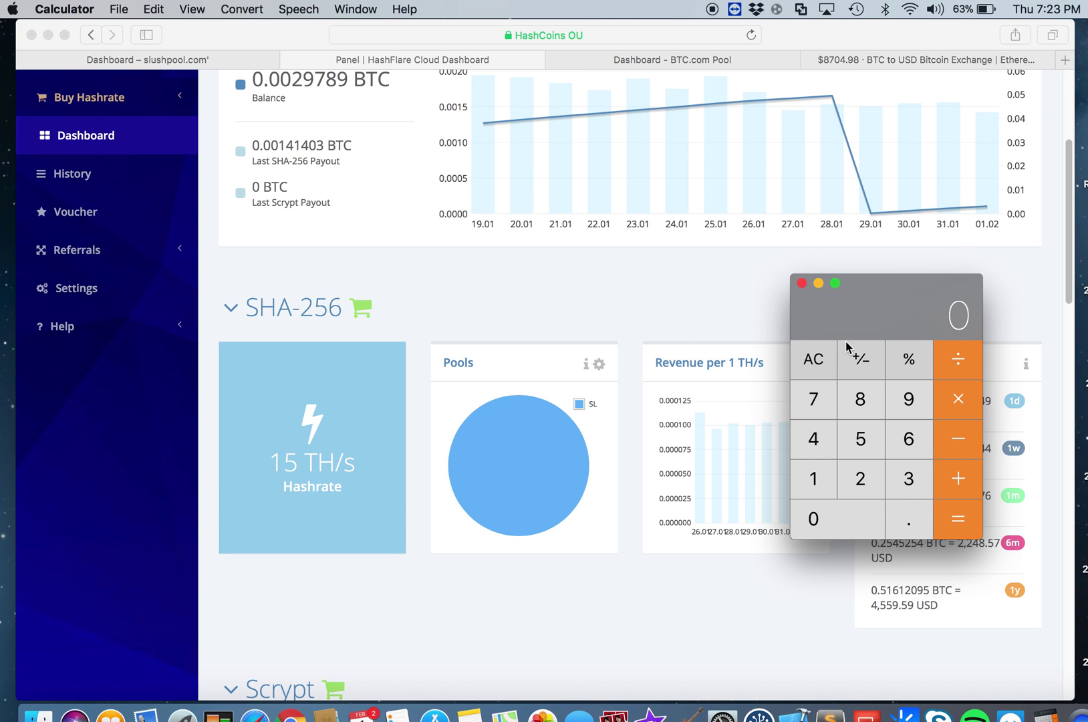
{"action": "left_click_drag", "start_coordinate": [882, 327], "coordinate": [848, 344]}
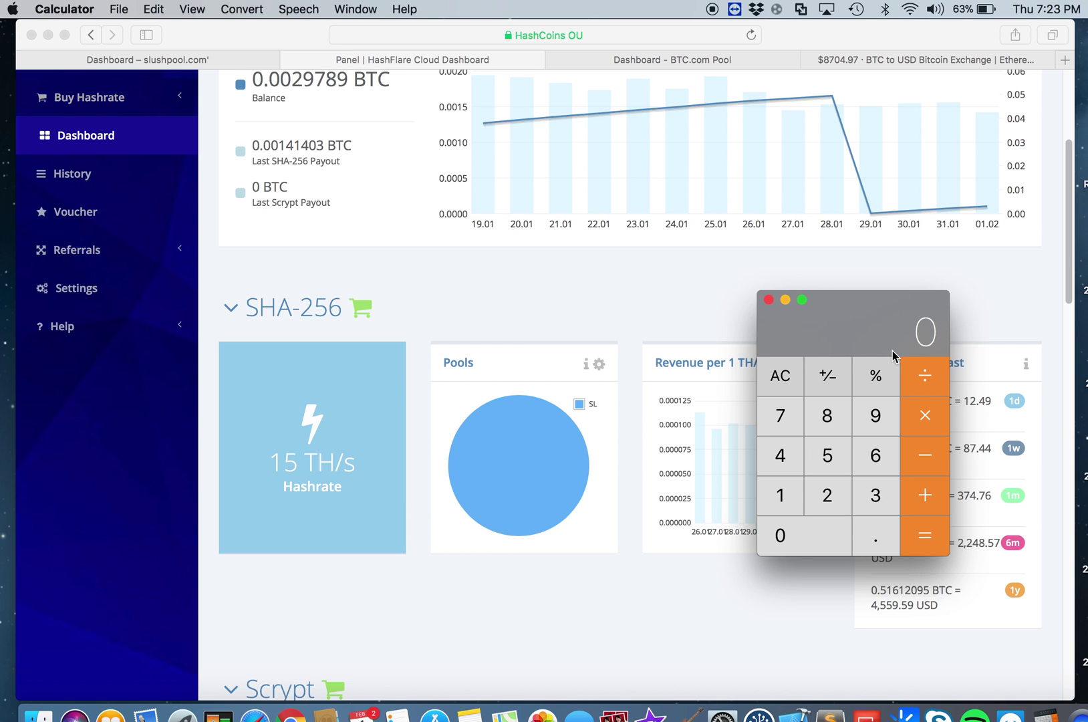
{"action": "left_click_drag", "start_coordinate": [872, 336], "coordinate": [691, 341]}
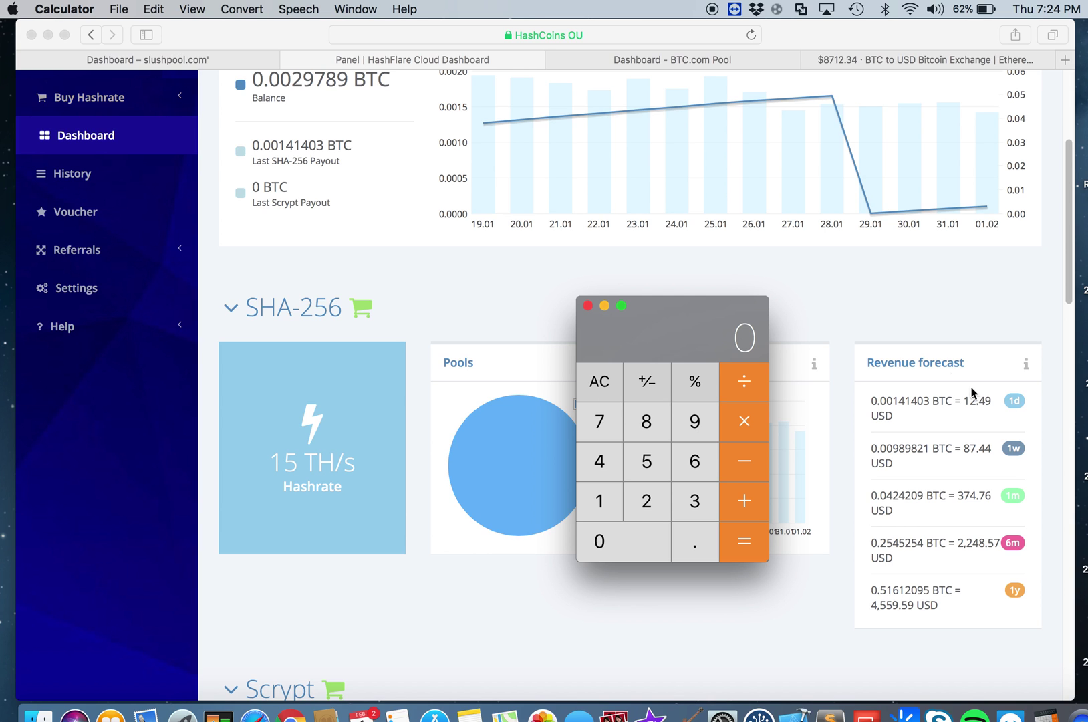
Return to the Slush Pool dashboard and examine the account's estimated daily reward.
{"action": "left_click", "coordinate": [181, 62]}
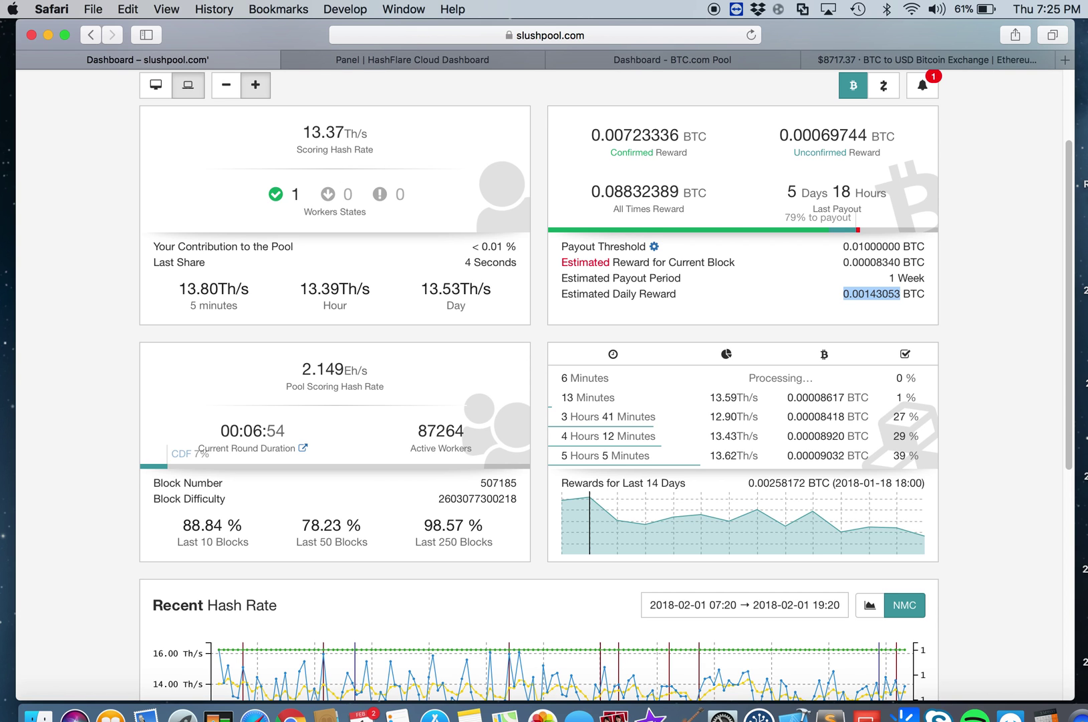
{"action": "scroll", "coordinate": [1073, 221], "scroll_direction": "up", "scroll_amount": 5}
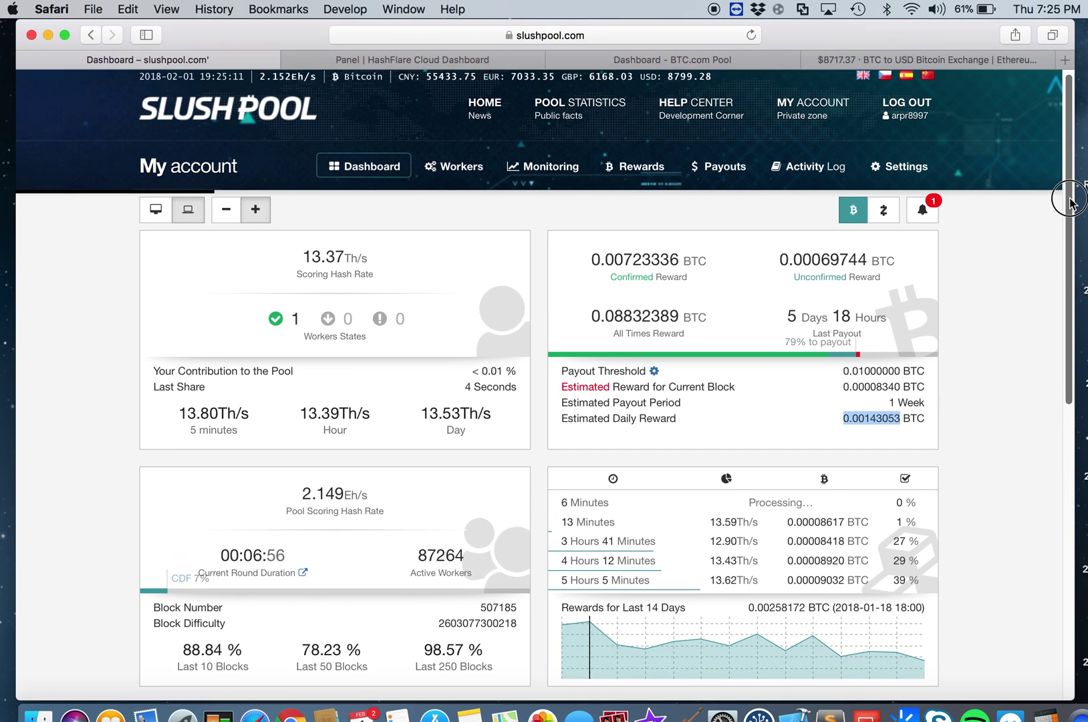
{"action": "scroll", "coordinate": [1069, 200], "scroll_direction": "down", "scroll_amount": 1}
{"action": "scroll", "coordinate": [1069, 201], "scroll_direction": "up", "scroll_amount": 2}
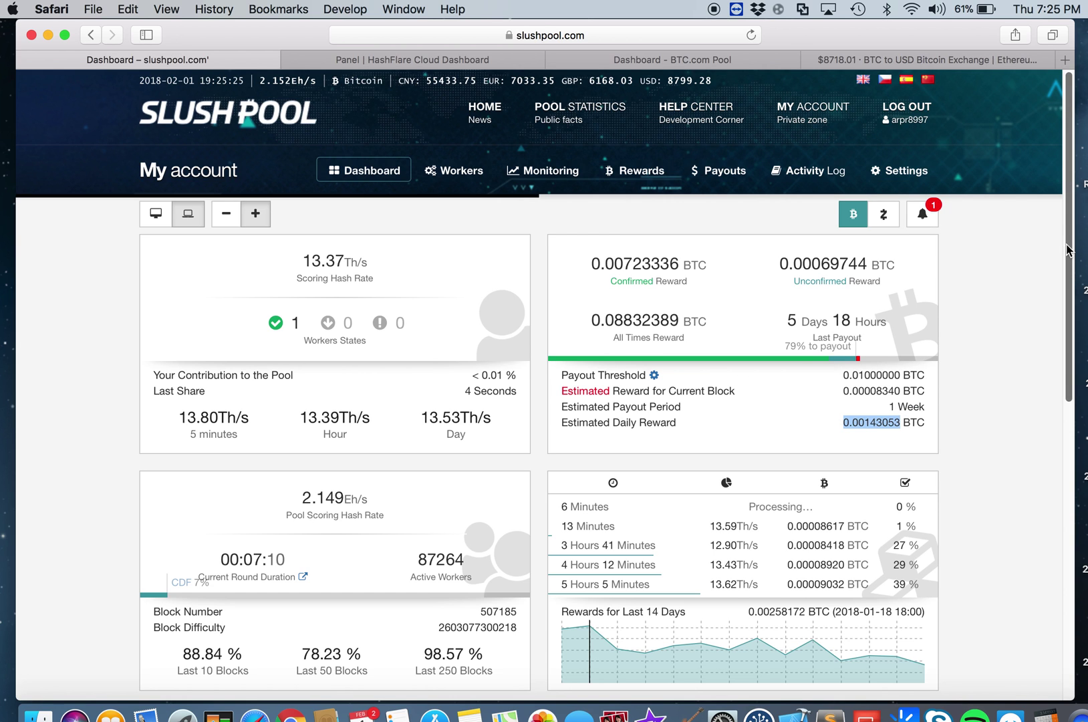
{"action": "left_click_drag", "start_coordinate": [1071, 248], "coordinate": [1055, 342]}
{"action": "left_click", "coordinate": [843, 228]}
{"action": "left_click_drag", "start_coordinate": [844, 228], "coordinate": [899, 232]}
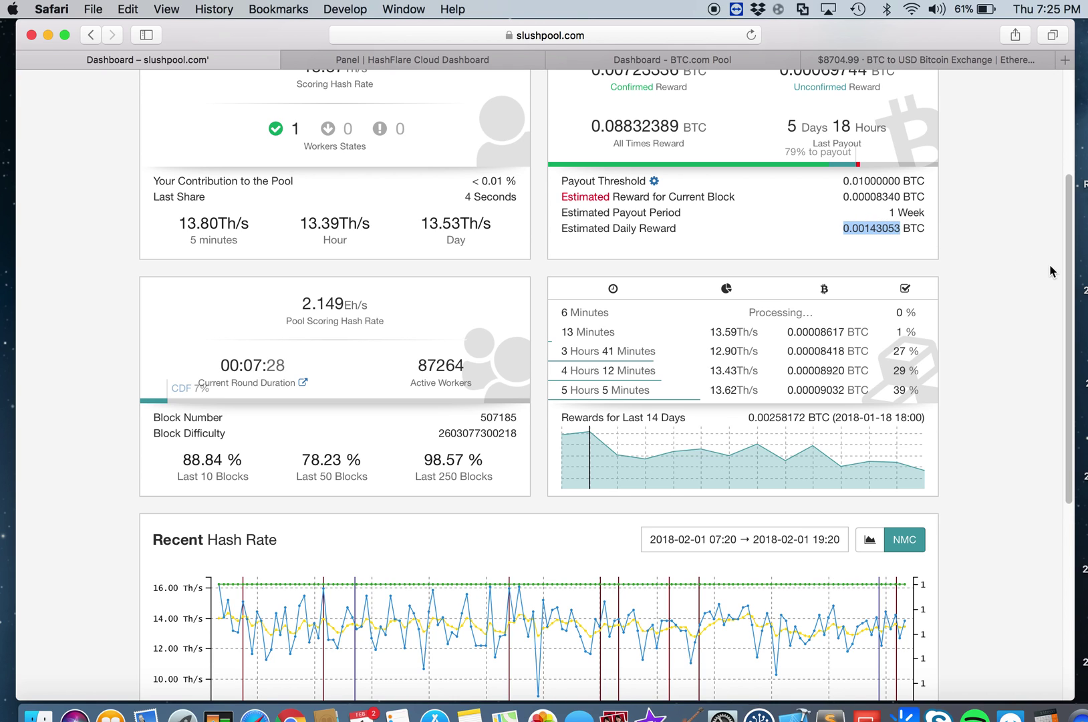
Examine the time since the last payout, the payout threshold and the estimated payout period in Slush Pool's reward summary.
{"action": "scroll", "coordinate": [1067, 254], "scroll_direction": "up", "scroll_amount": 2}
{"action": "scroll", "coordinate": [1077, 229], "scroll_direction": "up", "scroll_amount": 1}
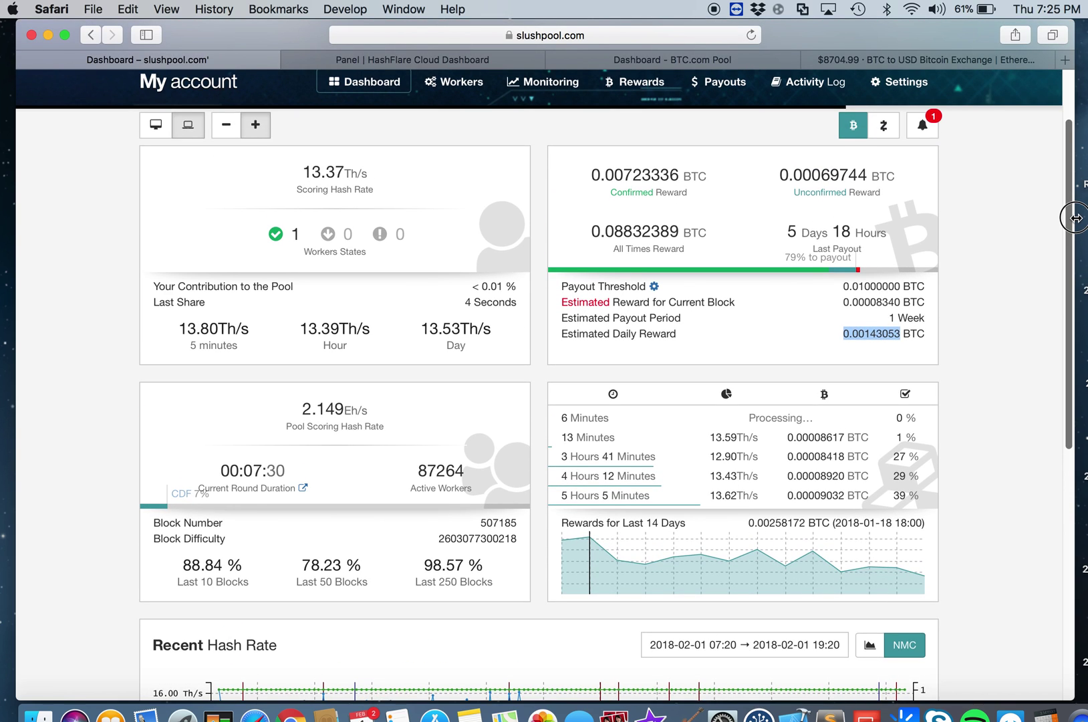
{"action": "scroll", "coordinate": [1073, 200], "scroll_direction": "up", "scroll_amount": 3}
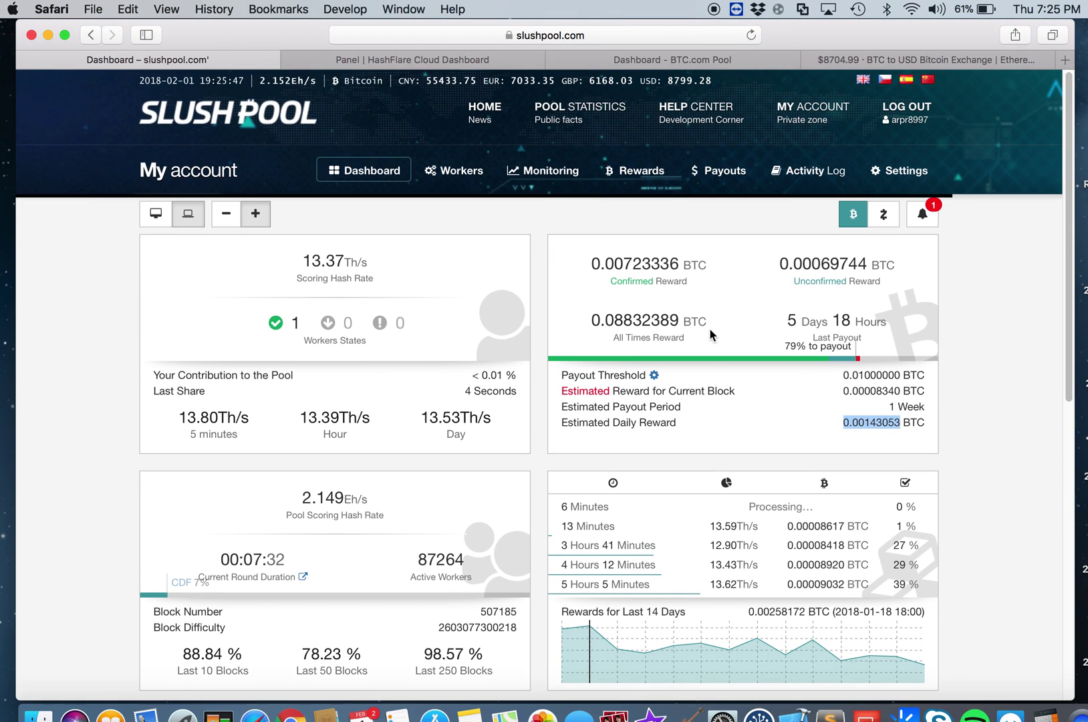
{"action": "left_click_drag", "start_coordinate": [786, 320], "coordinate": [894, 316]}
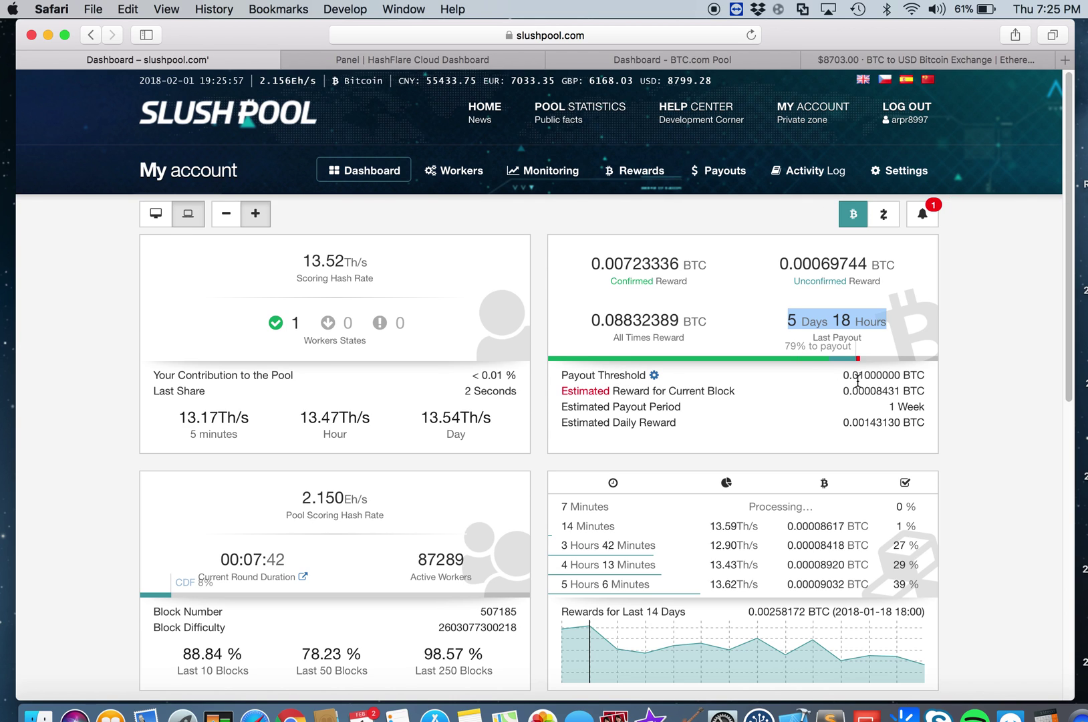
{"action": "left_click_drag", "start_coordinate": [846, 375], "coordinate": [925, 408]}
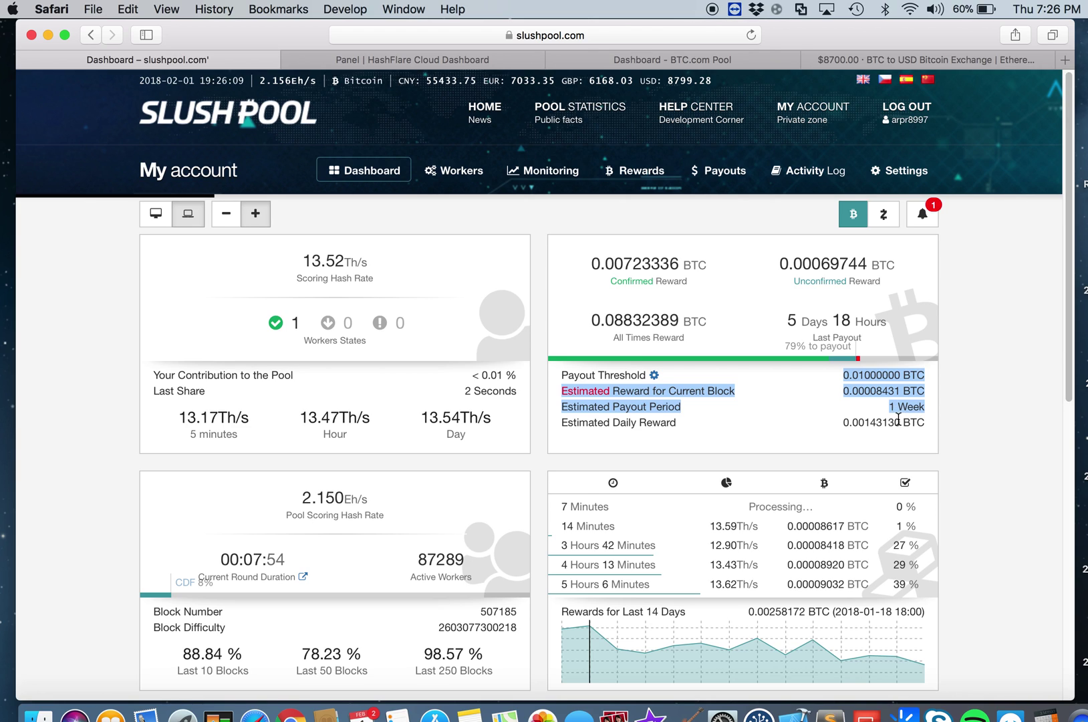
Highlight the payout threshold in Slush Pool's reward summary and bring up a cleared Calculator beside the value.
{"action": "left_click", "coordinate": [896, 413]}
{"action": "left_click_drag", "start_coordinate": [852, 375], "coordinate": [900, 378]}
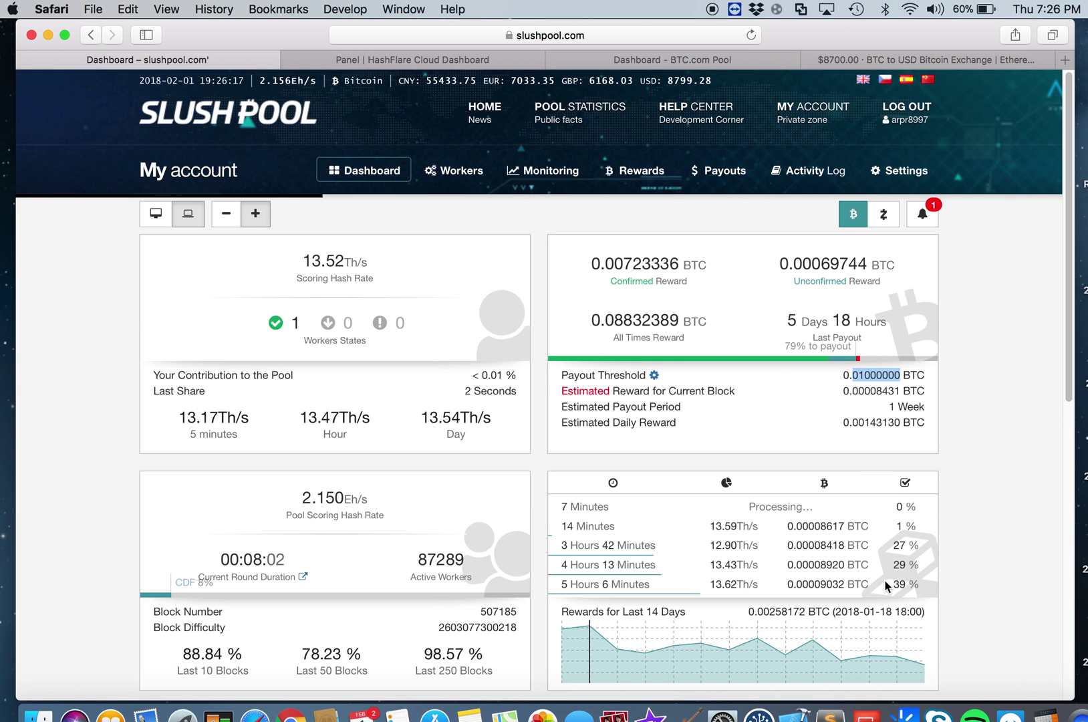
{"action": "left_click", "coordinate": [1064, 691]}
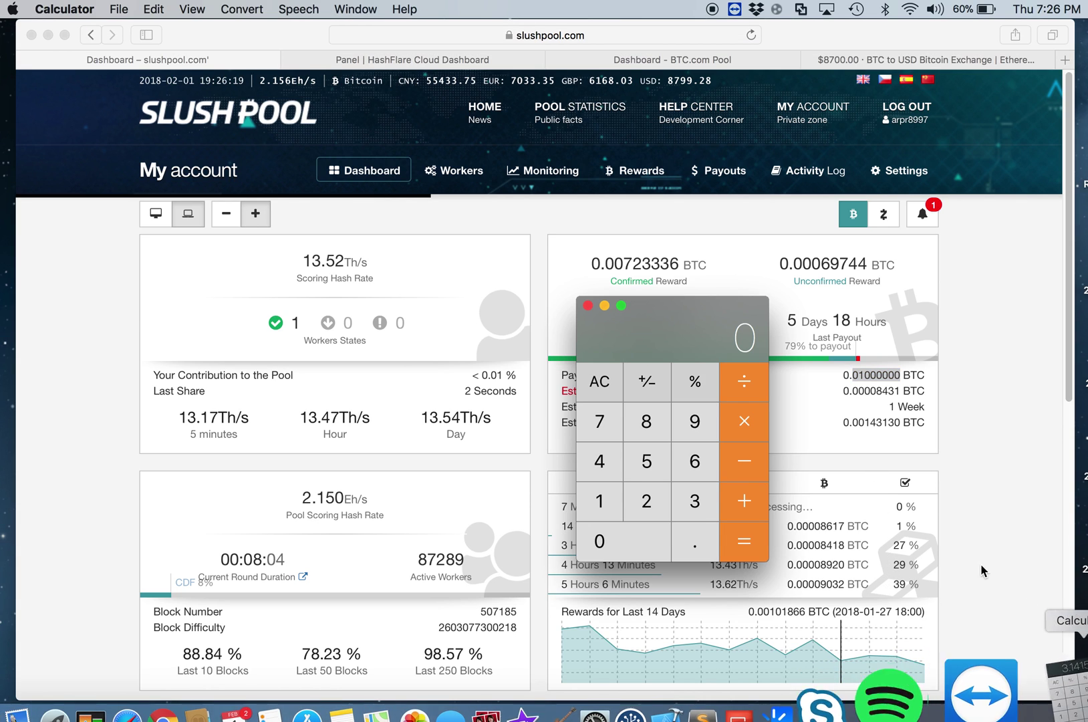
{"action": "left_click_drag", "start_coordinate": [644, 345], "coordinate": [614, 347]}
{"action": "left_click", "coordinate": [569, 385]}
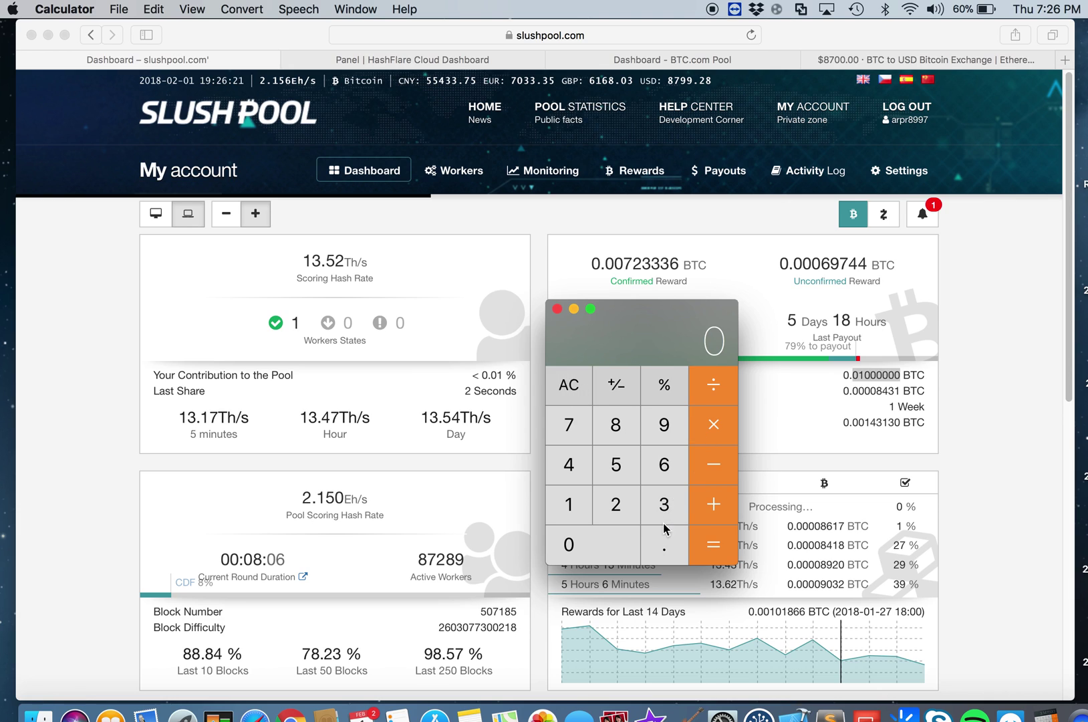
Multiply the 0.01 BTC weekly payout by 52 in Calculator for a yearly Bitcoin total.
{"action": "left_click", "coordinate": [657, 550]}
{"action": "left_click", "coordinate": [566, 539]}
{"action": "left_click", "coordinate": [568, 511]}
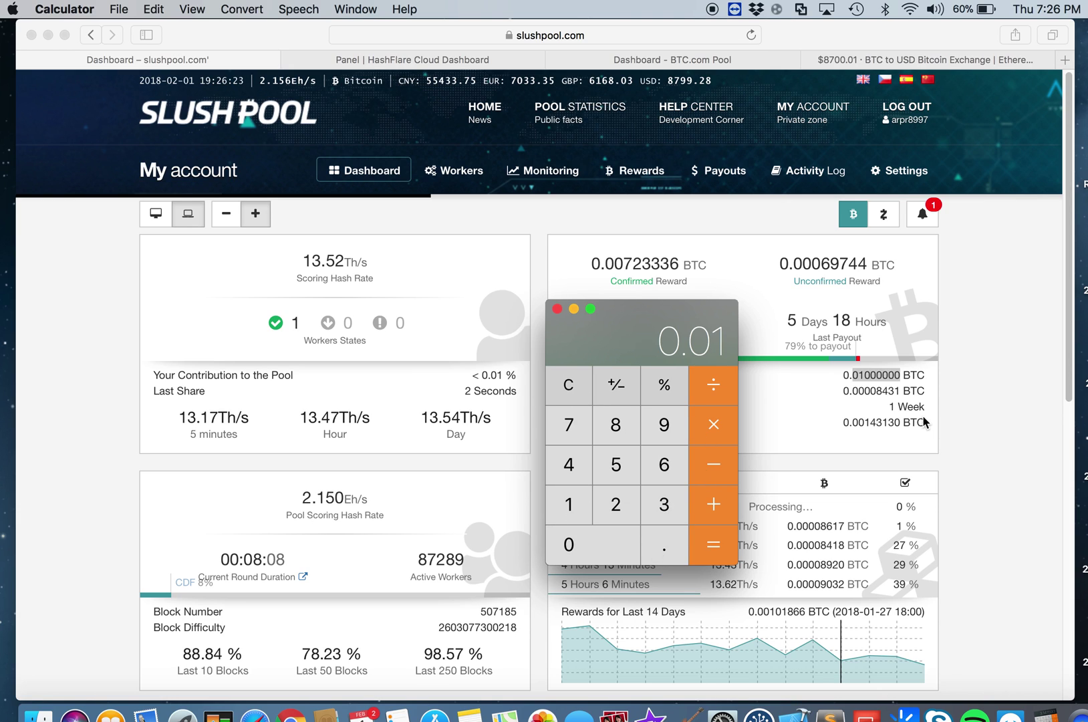
{"action": "left_click", "coordinate": [724, 431]}
{"action": "left_click", "coordinate": [616, 465]}
{"action": "left_click", "coordinate": [616, 505]}
{"action": "left_click", "coordinate": [709, 550]}
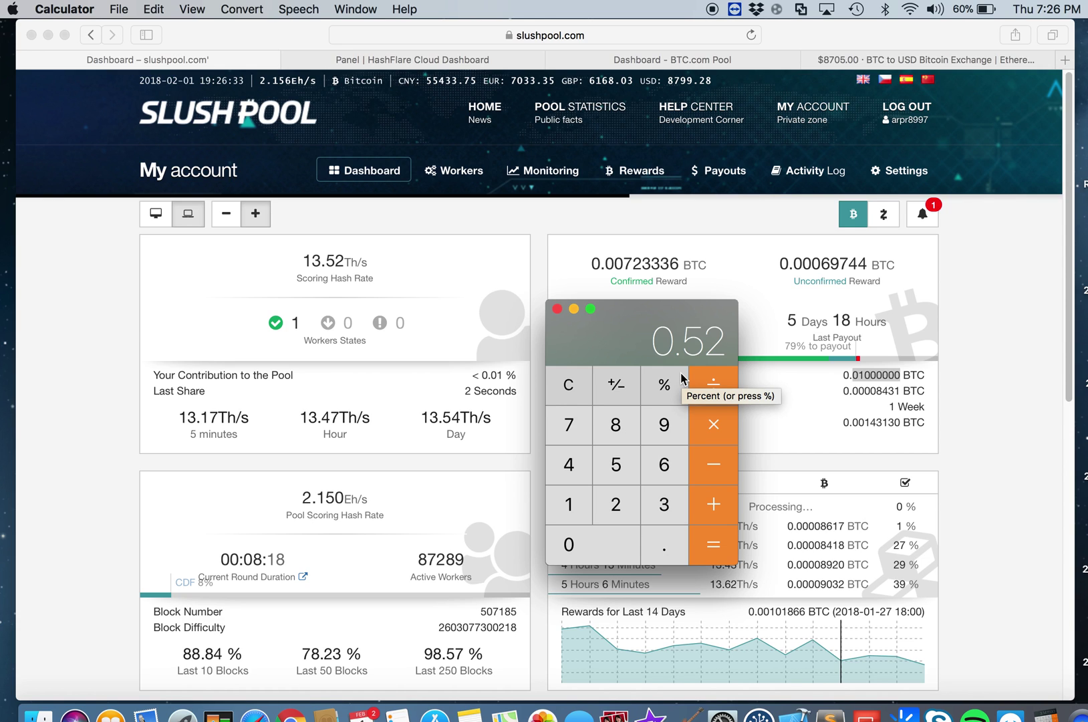
Clear Calculator and minimise its window to uncover the Slush Pool dashboard.
{"action": "left_click_drag", "start_coordinate": [673, 355], "coordinate": [567, 350]}
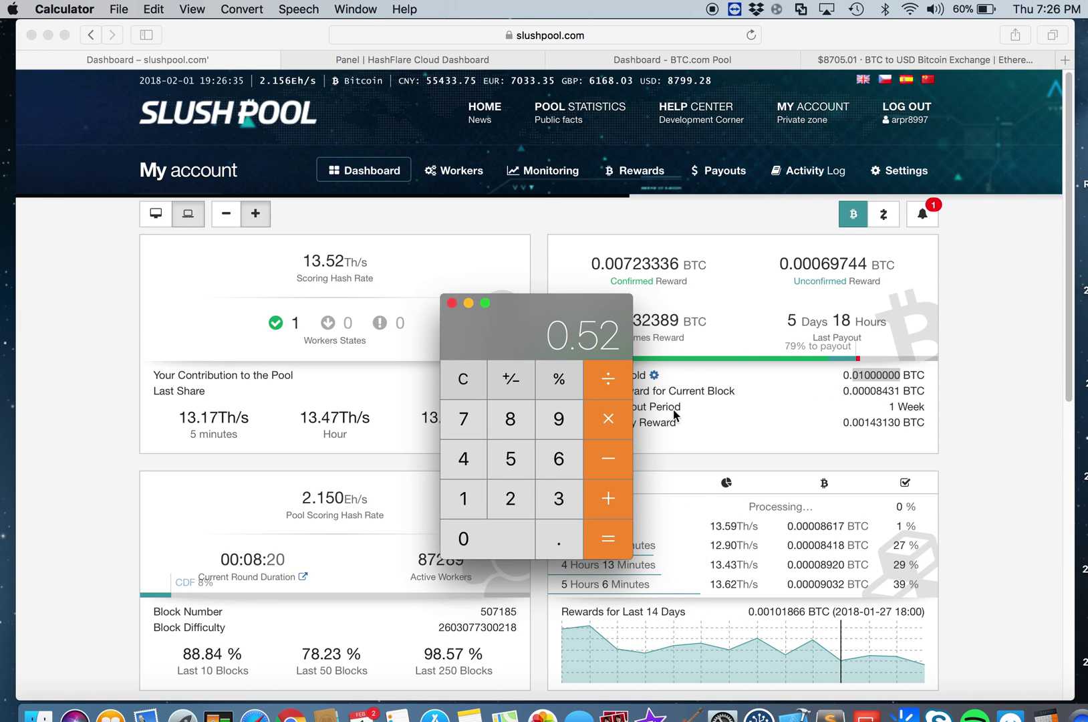
{"action": "left_click", "coordinate": [464, 380]}
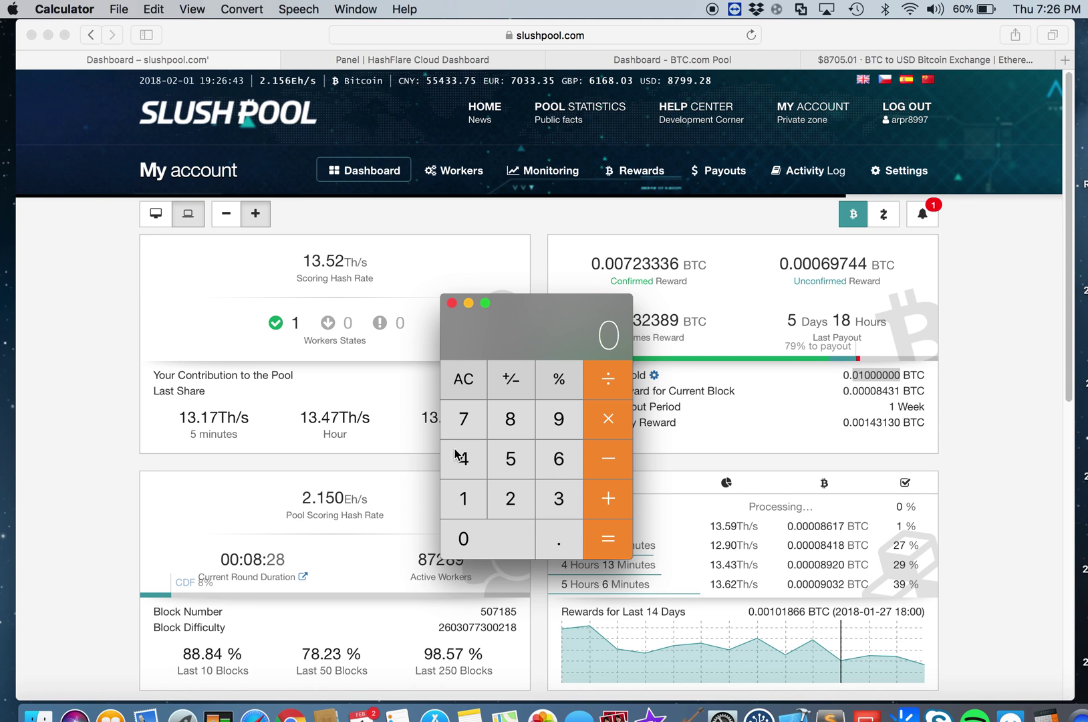
{"action": "scroll", "coordinate": [294, 598], "scroll_direction": "down", "scroll_amount": 3}
{"action": "scroll", "coordinate": [296, 597], "scroll_direction": "down", "scroll_amount": 2}
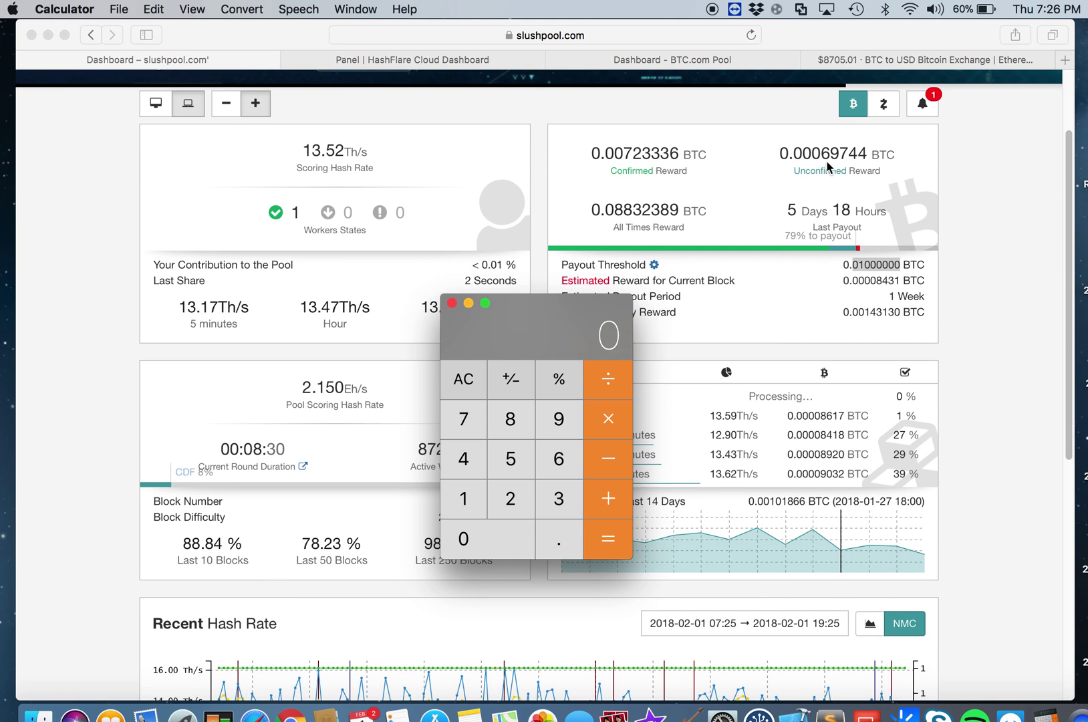
{"action": "left_click", "coordinate": [468, 304]}
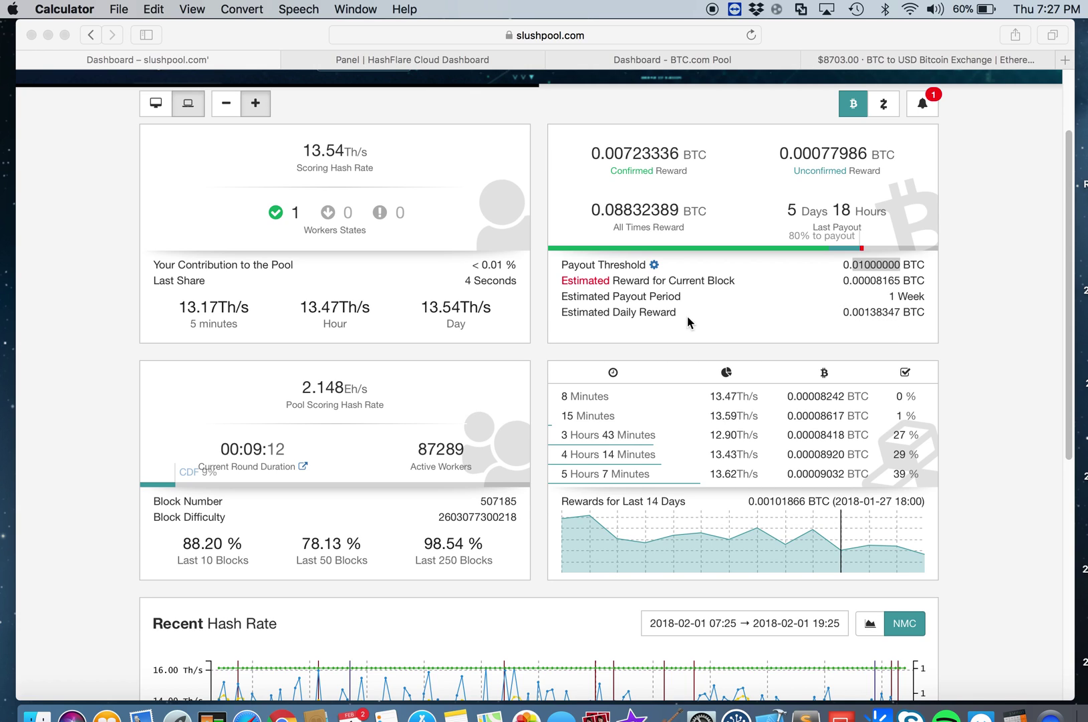
Examine Slush Pool's reward summary, recent block rewards, 14-day reward chart and recent hash rate graph.
{"action": "scroll", "coordinate": [680, 336], "scroll_direction": "down", "scroll_amount": 5}
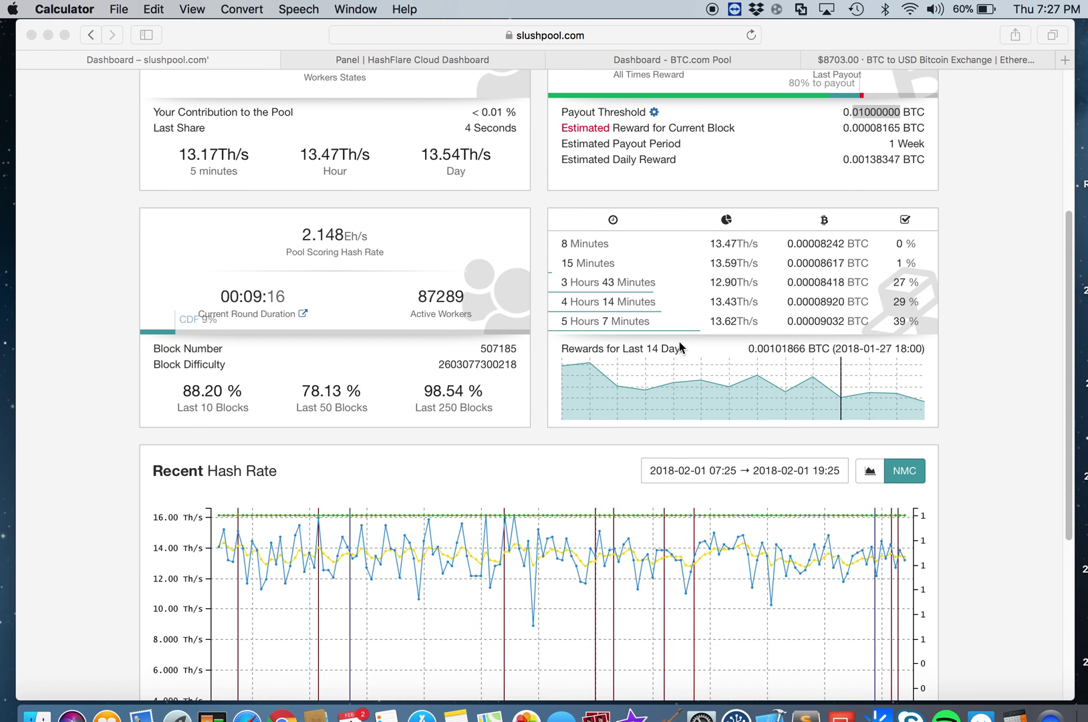
{"action": "scroll", "coordinate": [679, 341], "scroll_direction": "down", "scroll_amount": 1}
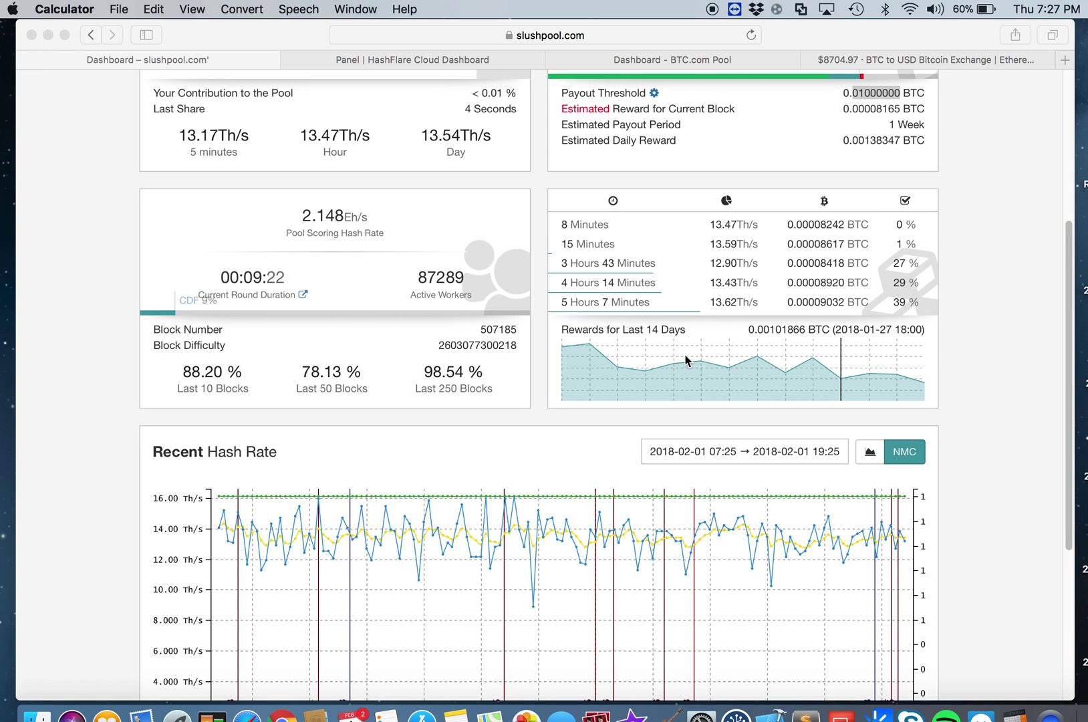
{"action": "scroll", "coordinate": [687, 361], "scroll_direction": "up", "scroll_amount": 1}
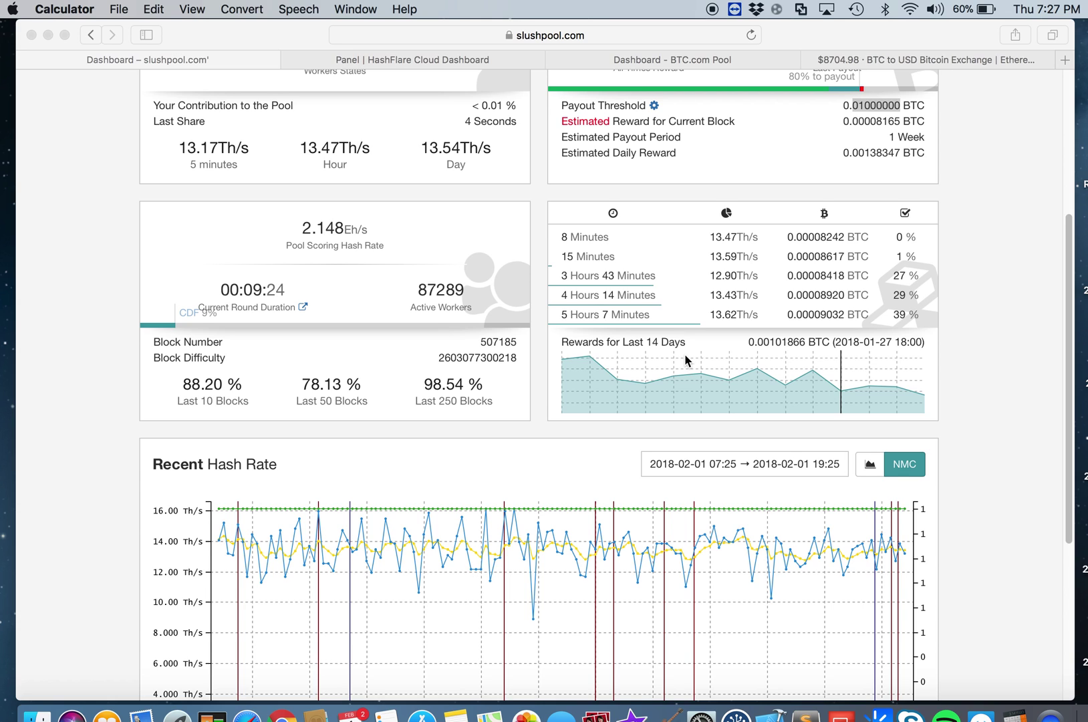
{"action": "scroll", "coordinate": [685, 356], "scroll_direction": "up", "scroll_amount": 5}
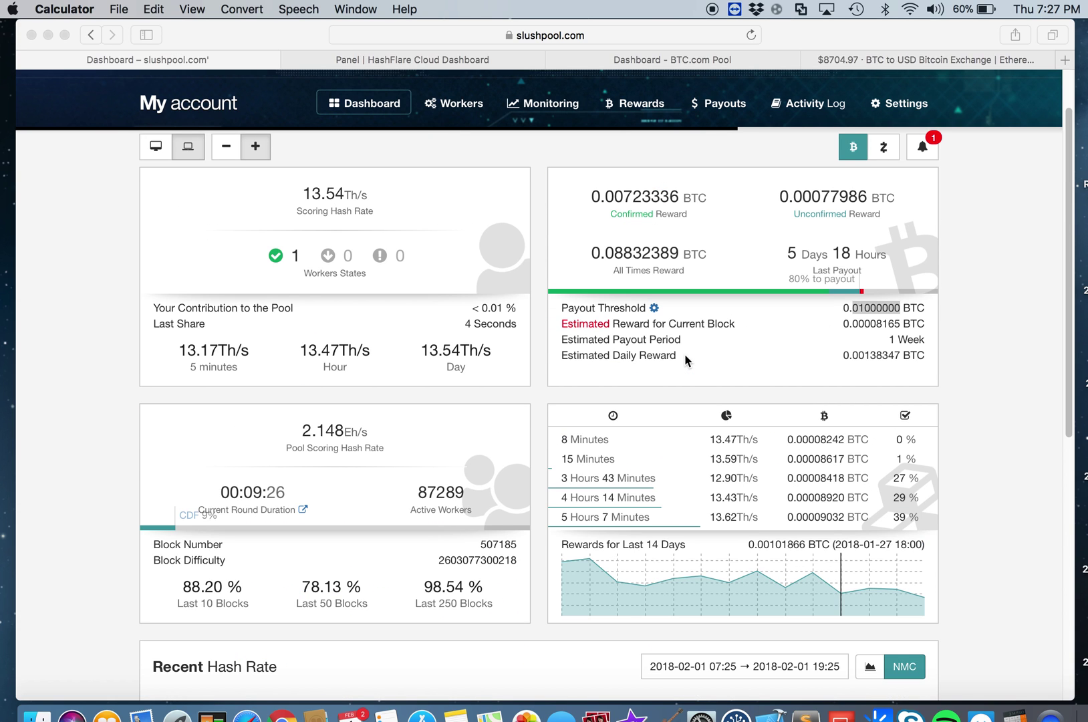
{"action": "scroll", "coordinate": [684, 354], "scroll_direction": "up", "scroll_amount": 1}
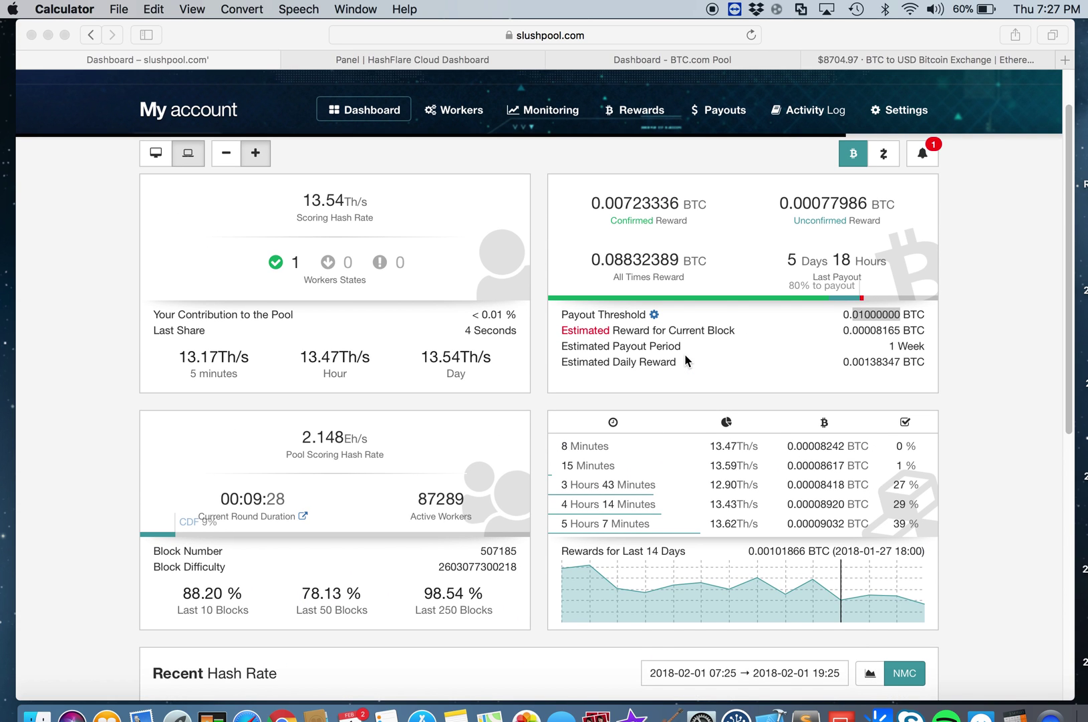
{"action": "scroll", "coordinate": [685, 354], "scroll_direction": "up", "scroll_amount": 2}
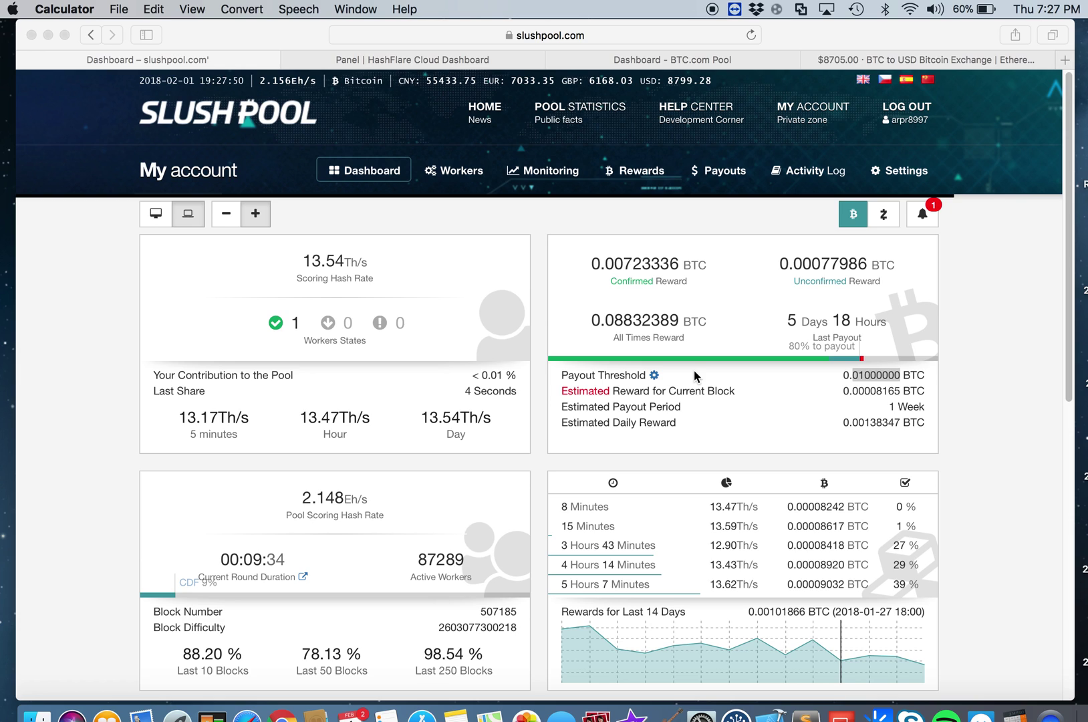
{"action": "scroll", "coordinate": [693, 373], "scroll_direction": "down", "scroll_amount": 1}
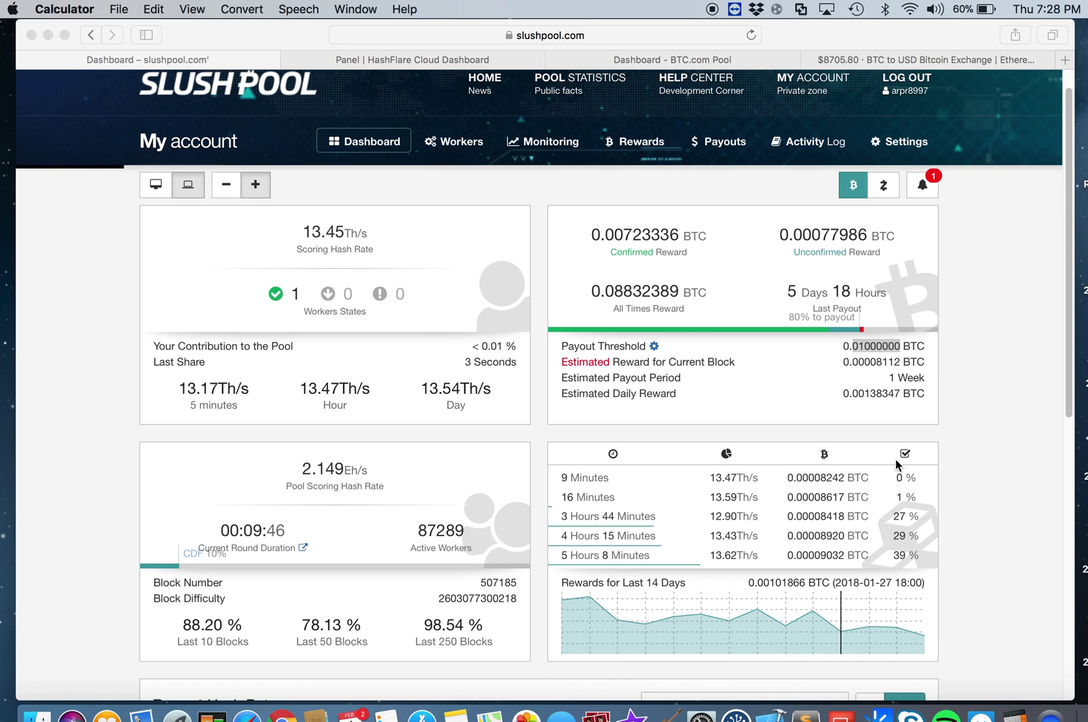
{"action": "left_click", "coordinate": [1066, 250]}
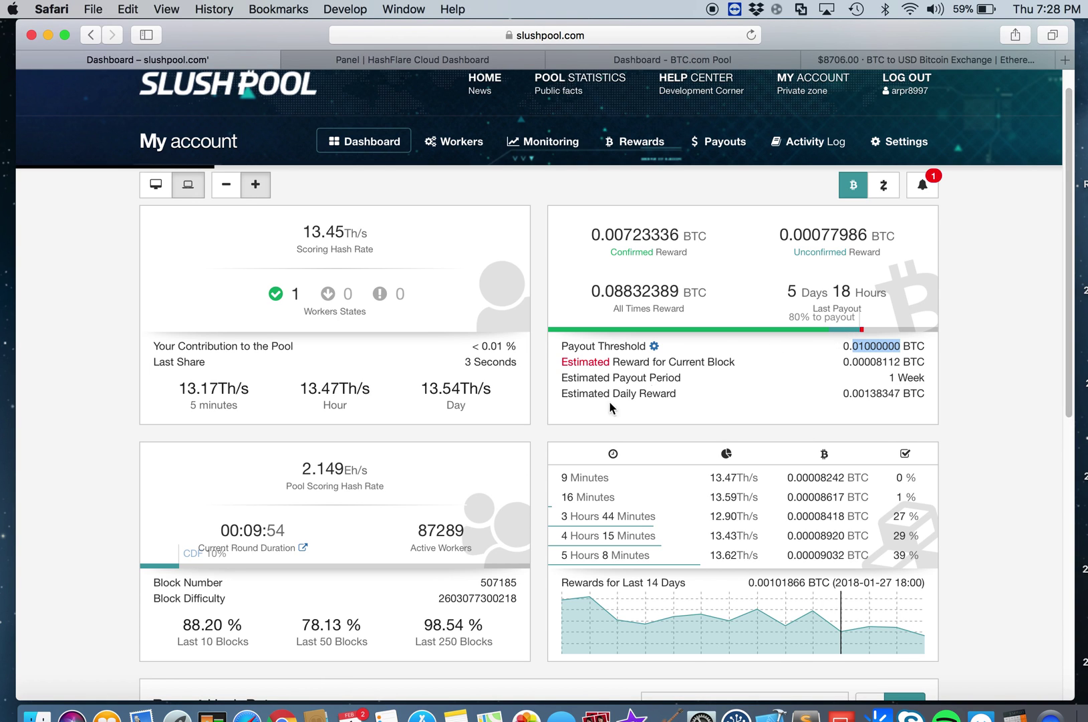
Switch to Notes and select the HashFlare referral link in the mining note.
{"action": "left_click", "coordinate": [486, 675]}
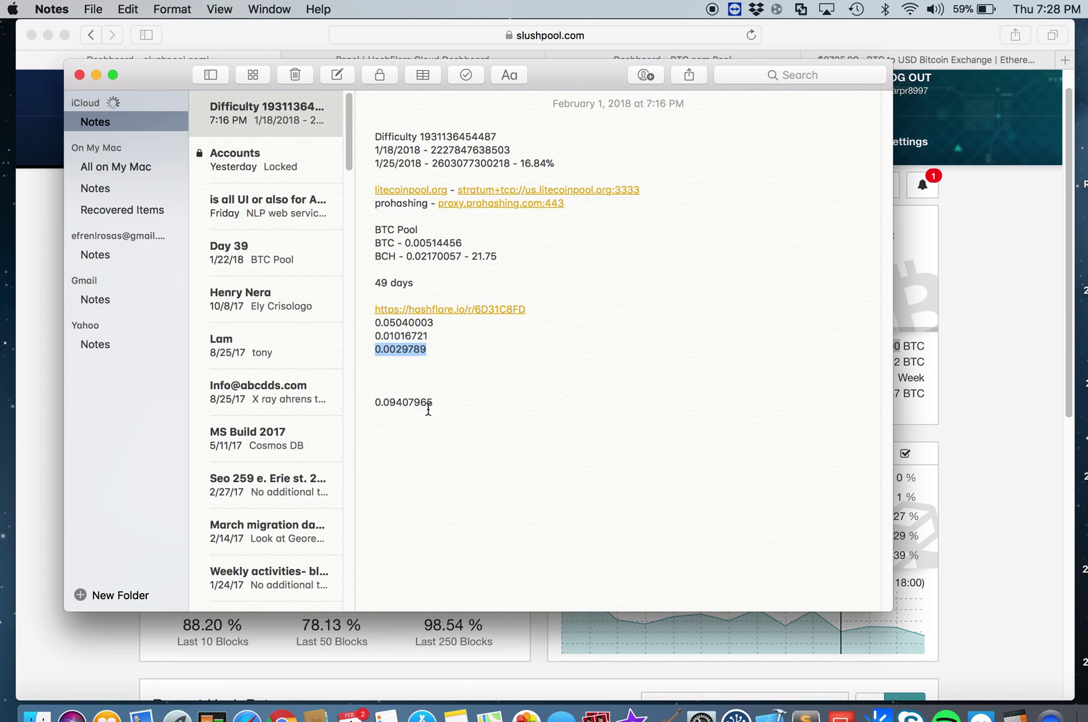
{"action": "left_click", "coordinate": [433, 403]}
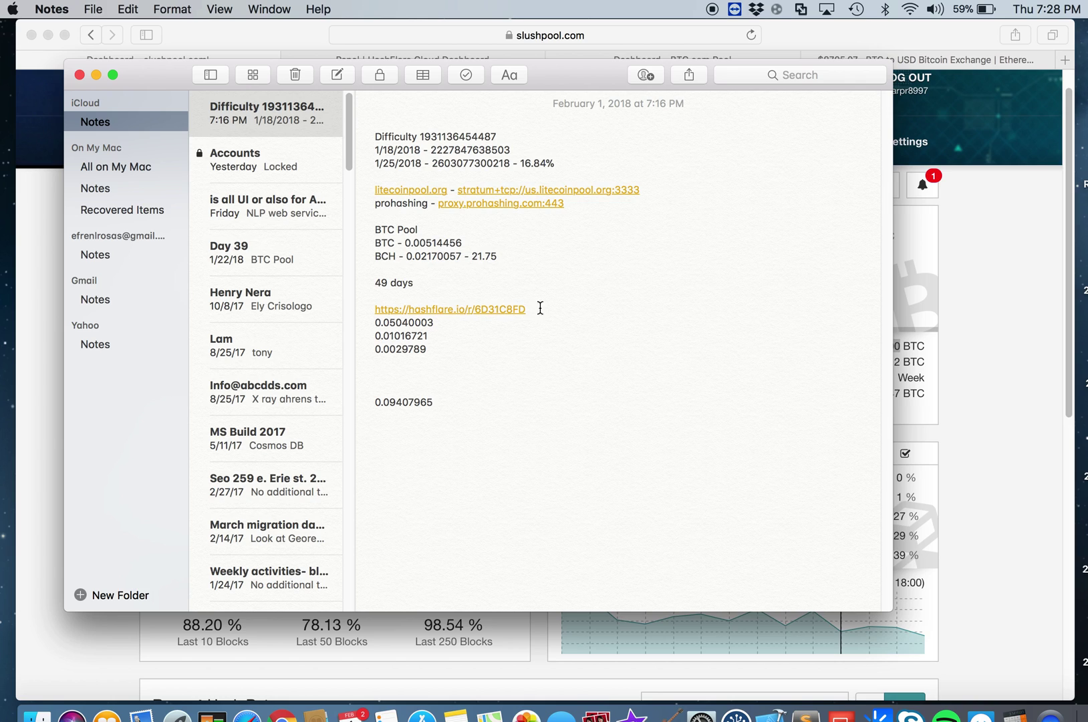
{"action": "left_click_drag", "start_coordinate": [544, 309], "coordinate": [376, 309]}
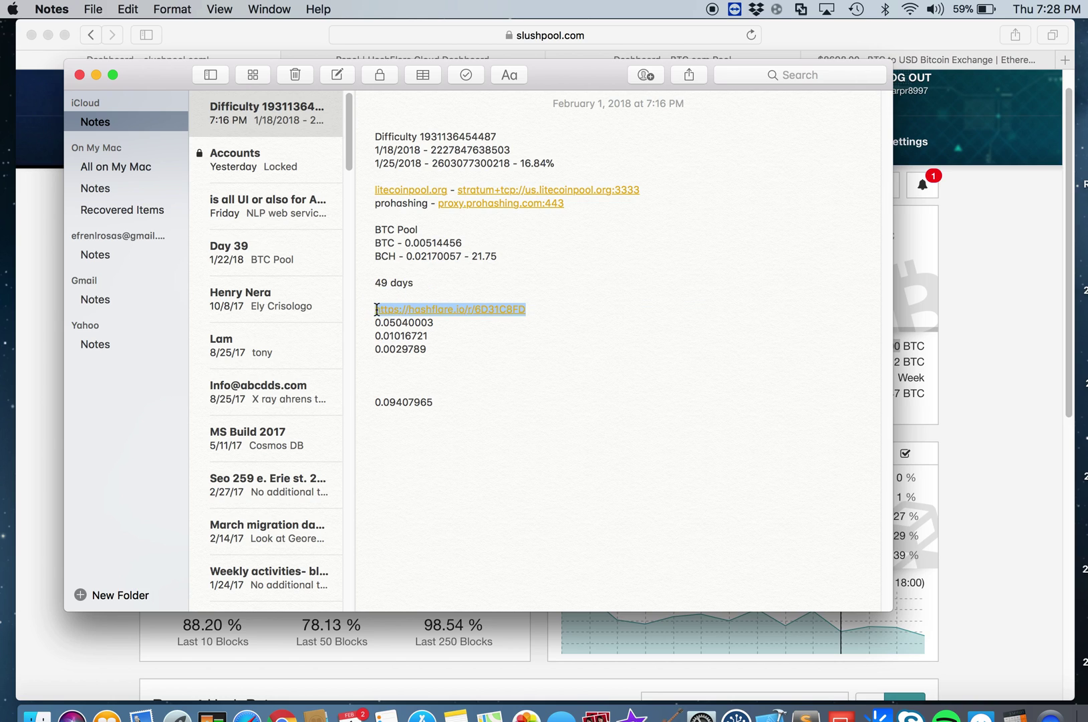